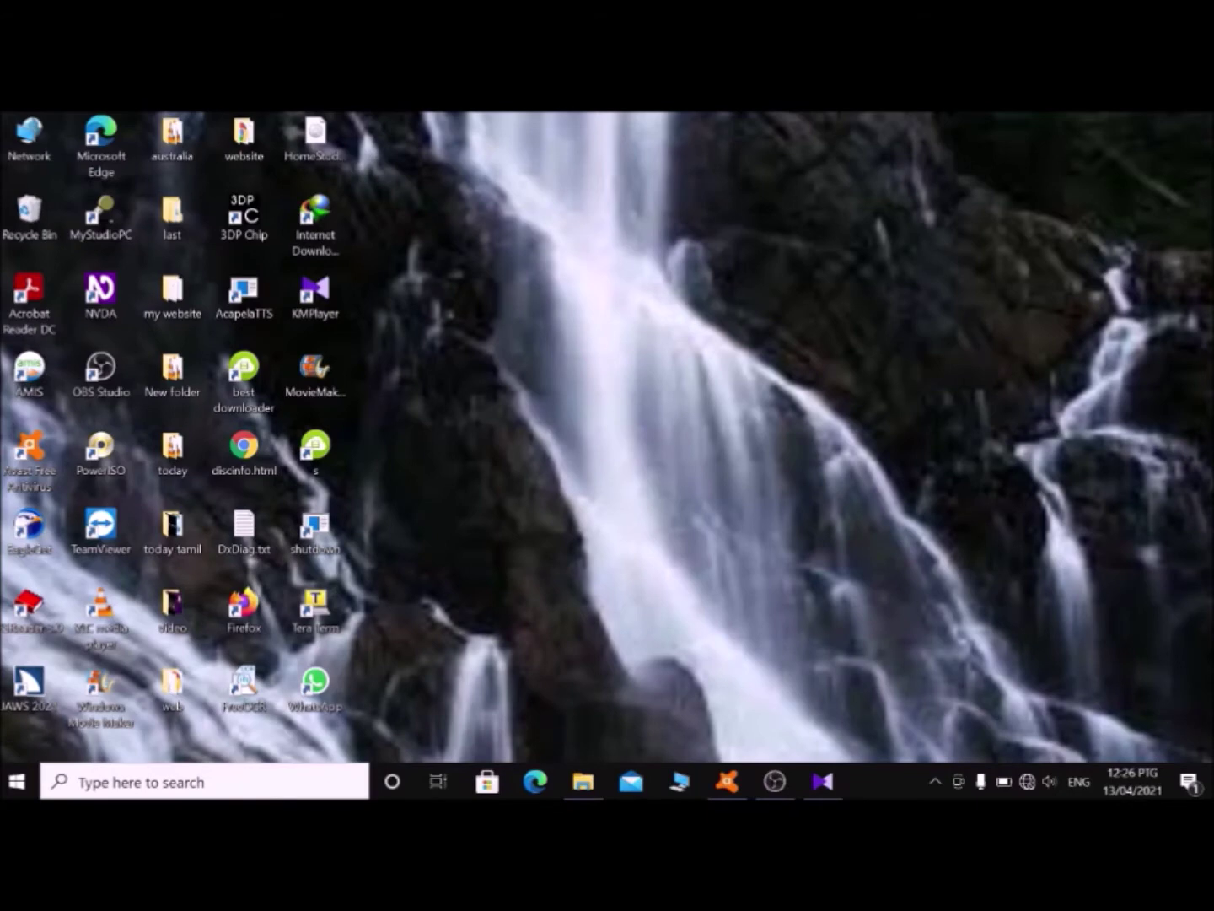
Look through the desktop icons whose names start with T for This PC
left_click(100, 532)
key("t")
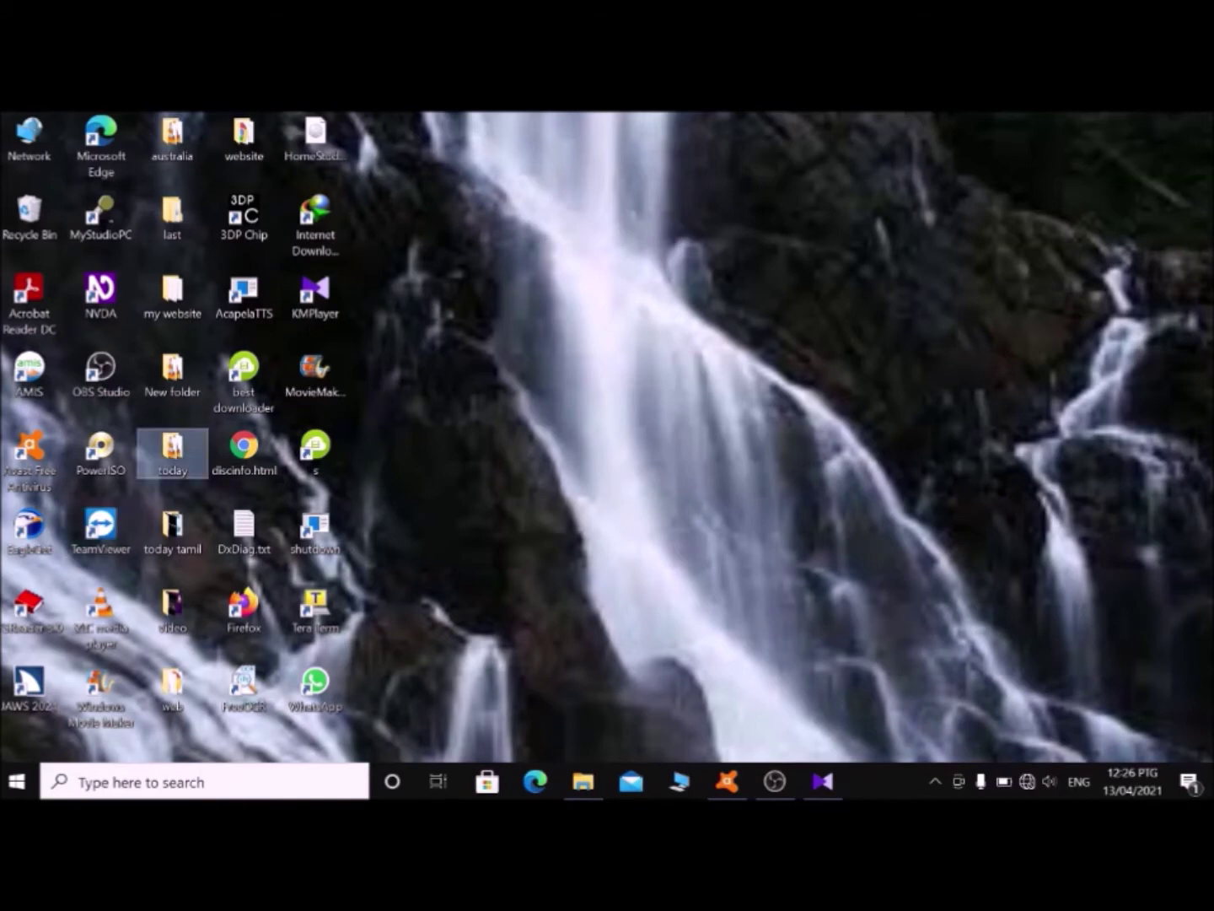
key("t")
key("t")
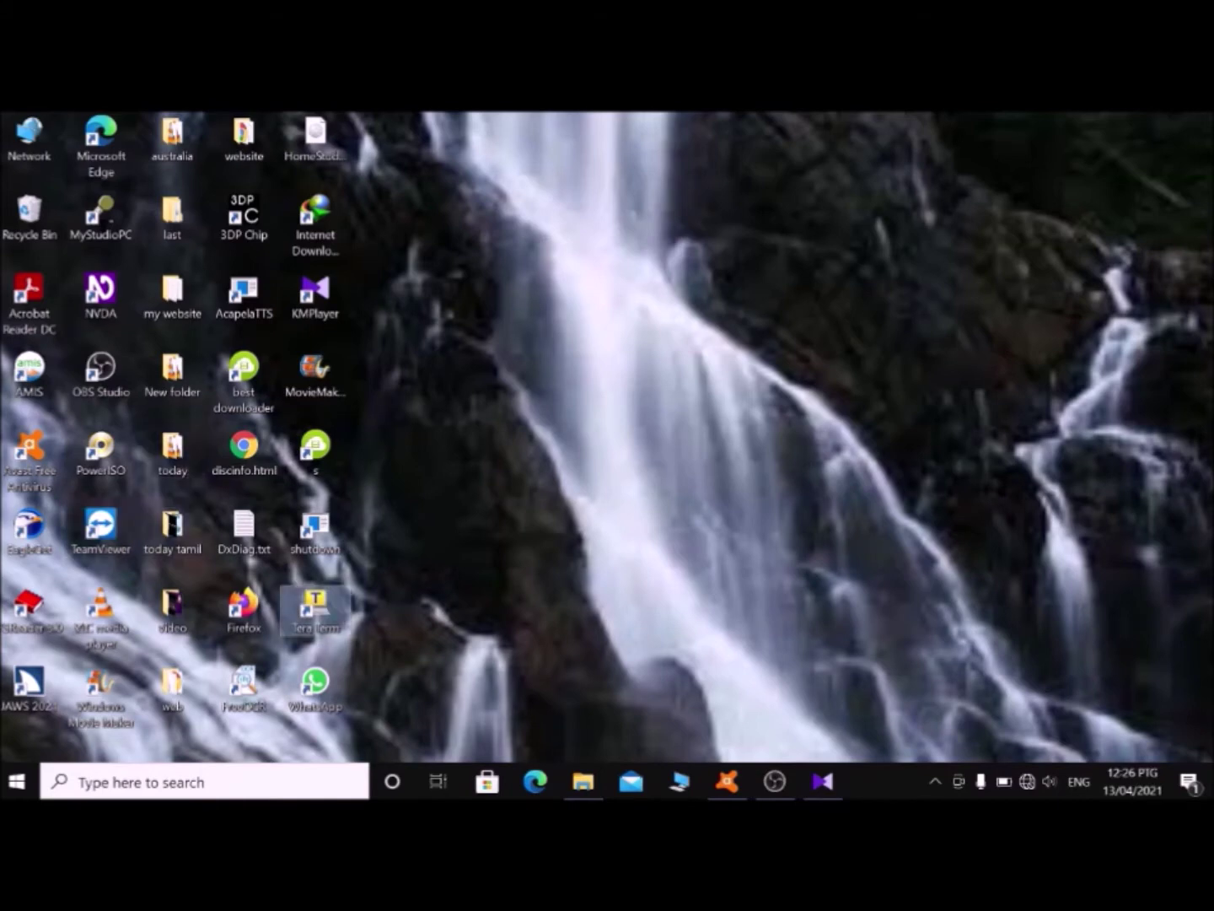
key("t")
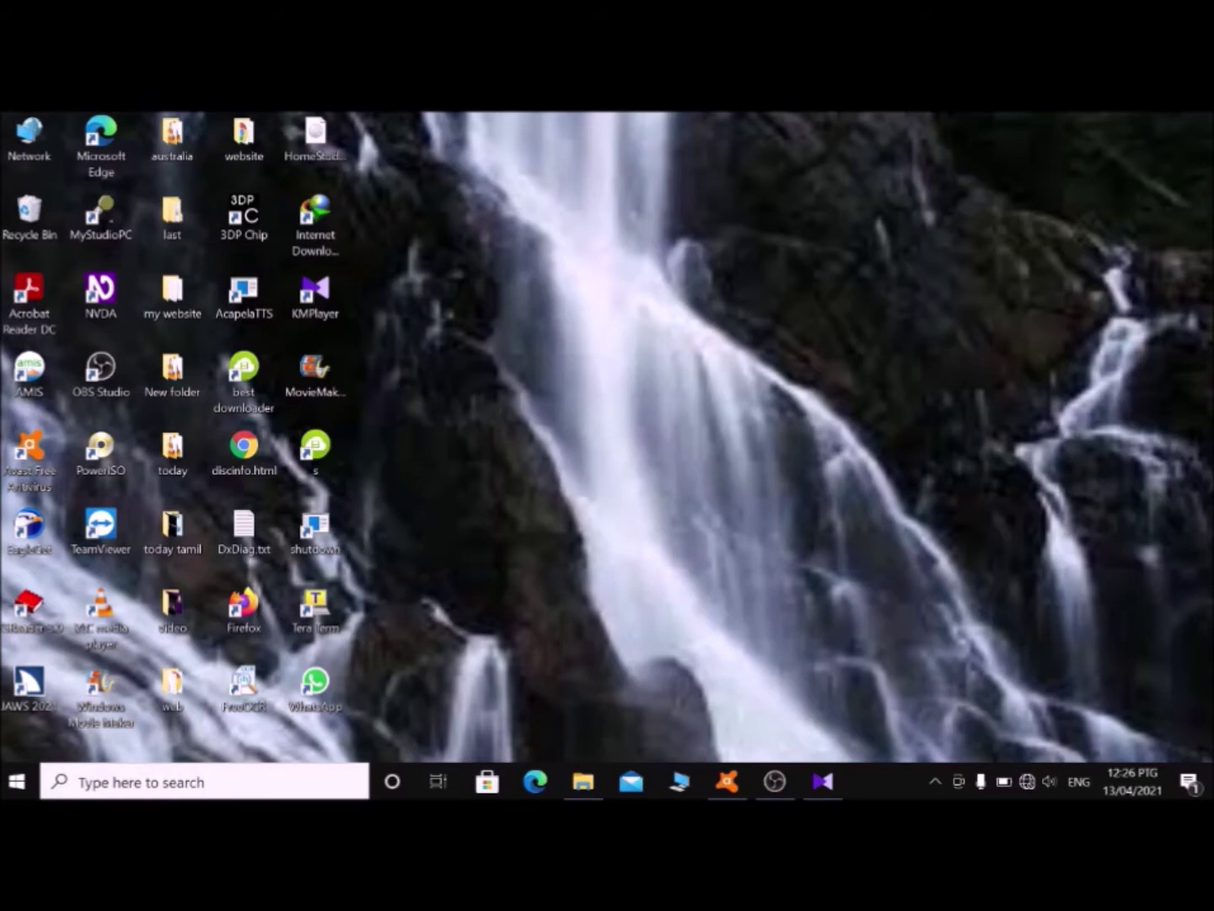
Open the Personalize settings from the desktop
key("shift+F10")
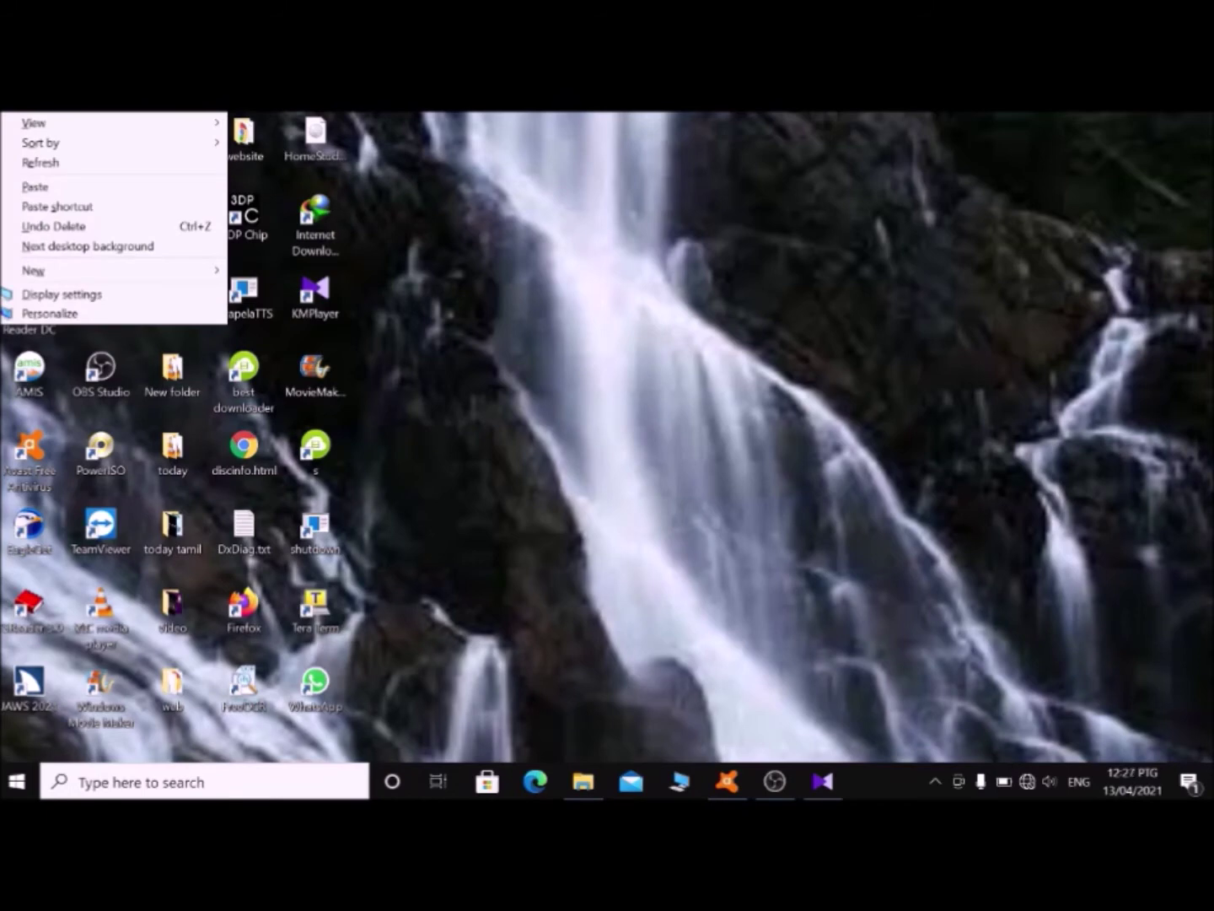
key("Down")
key("Down")
key("Down")
key("Down")
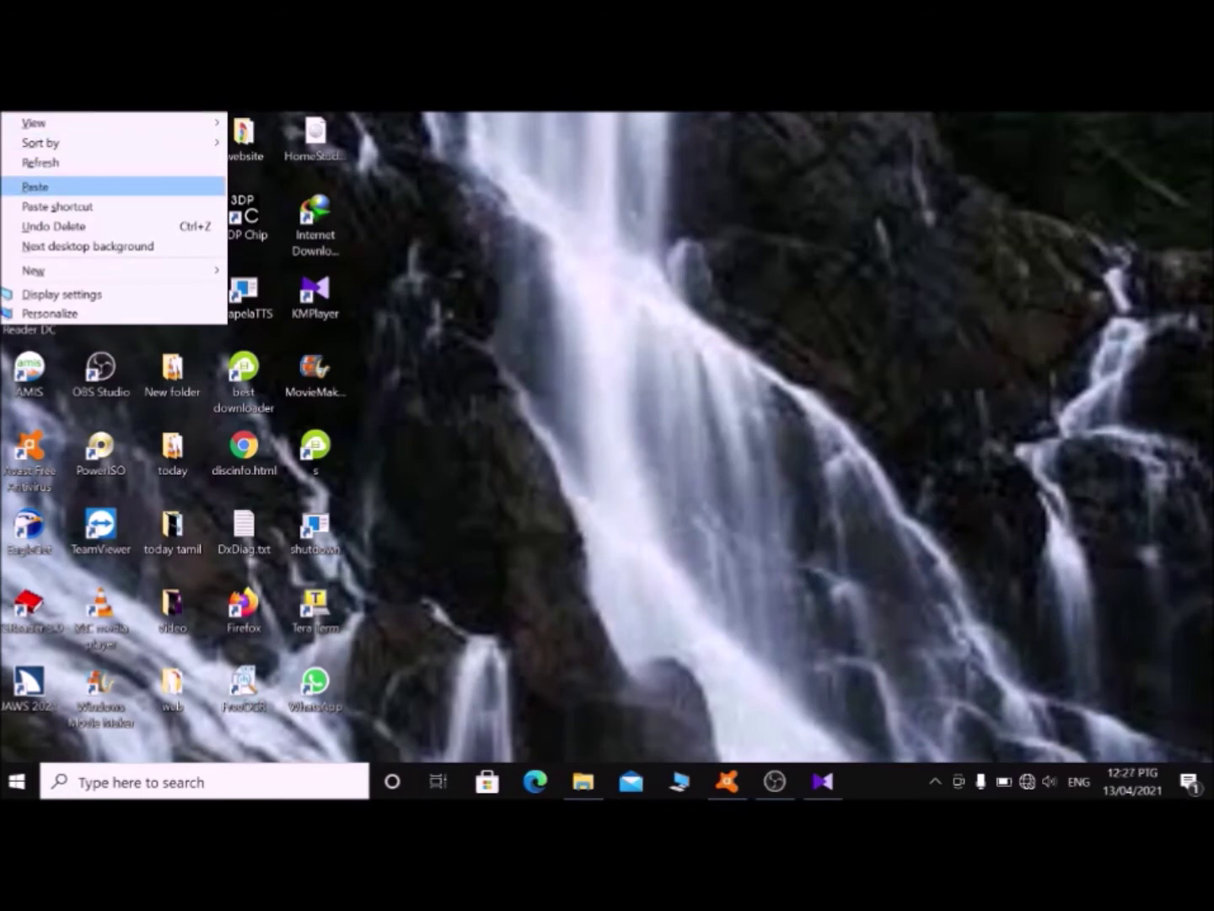
key("Down")
key("Down")
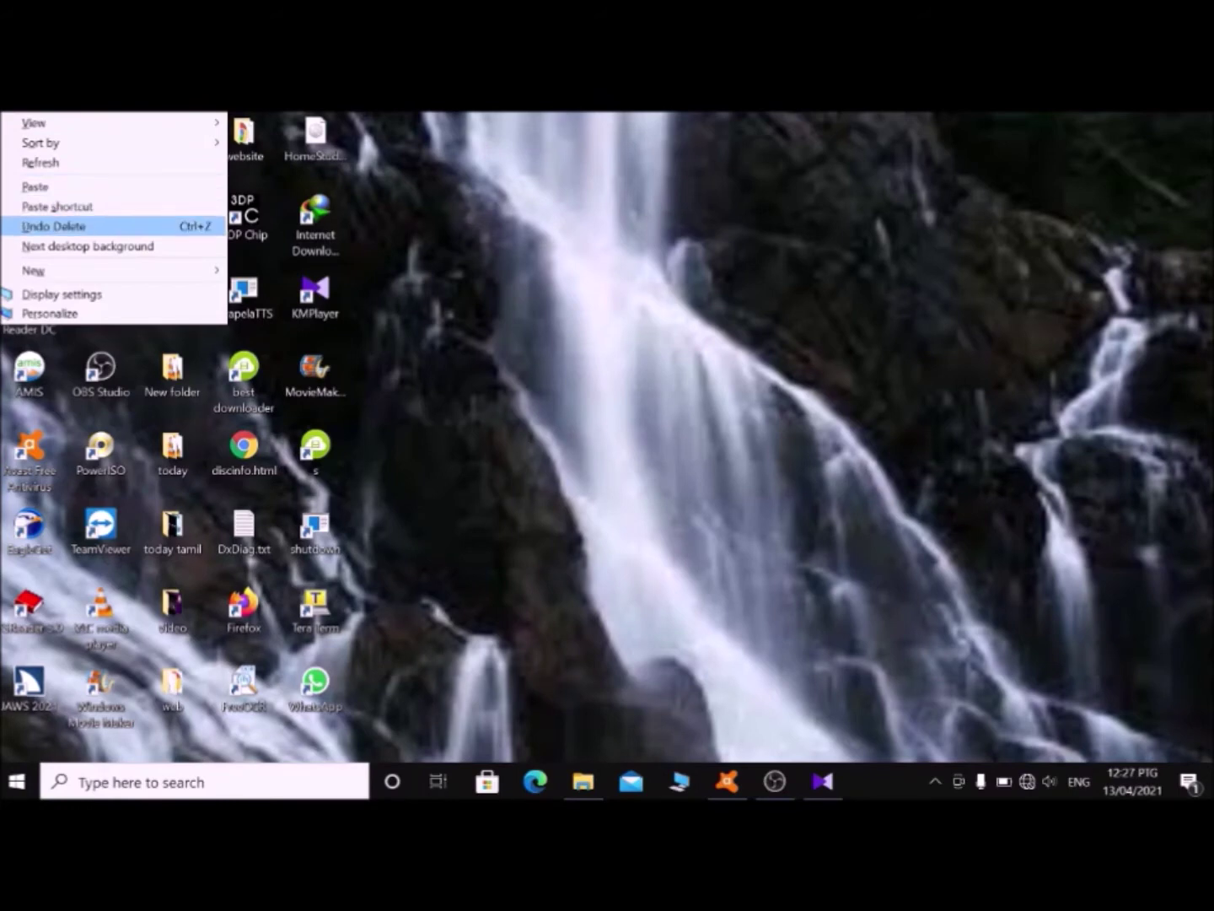
key("Down")
key("Down")
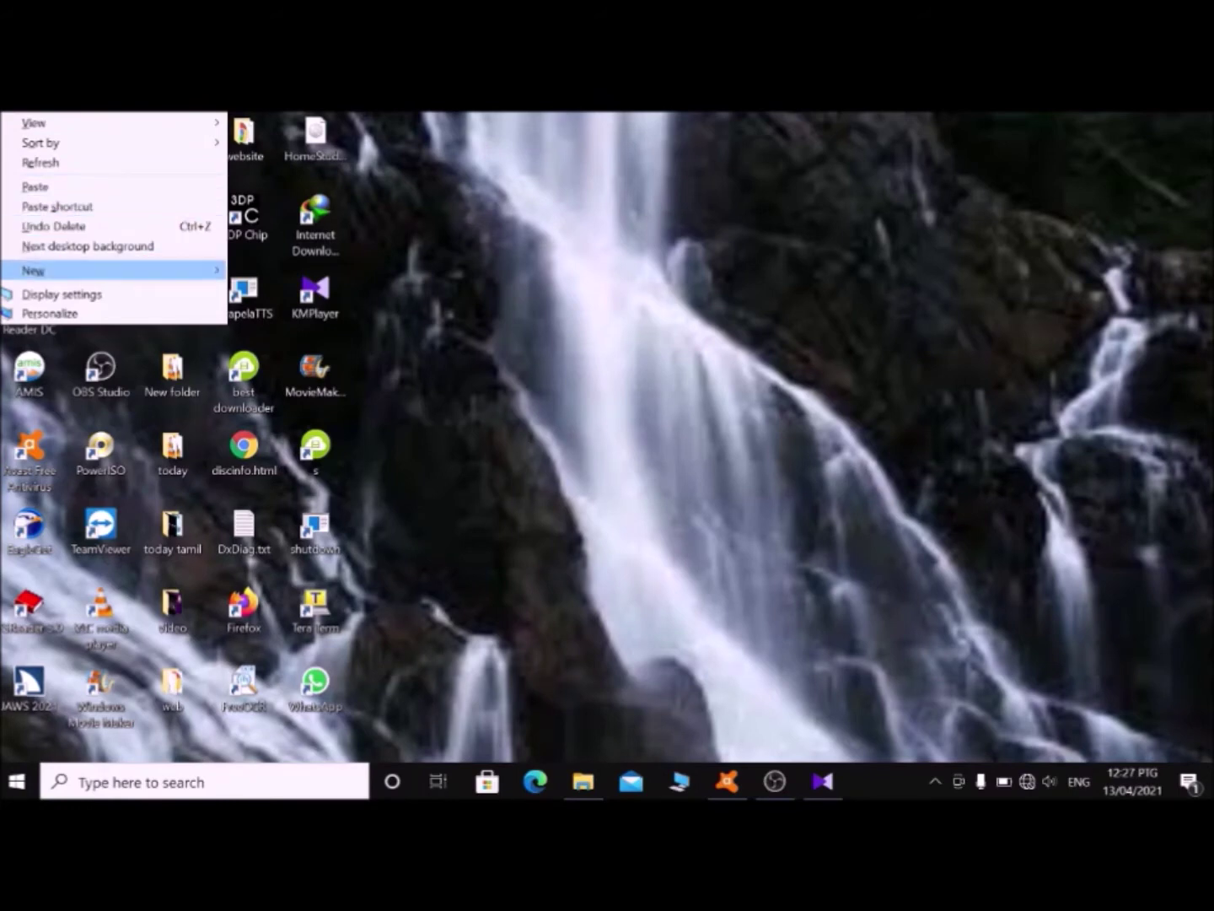
key("Down")
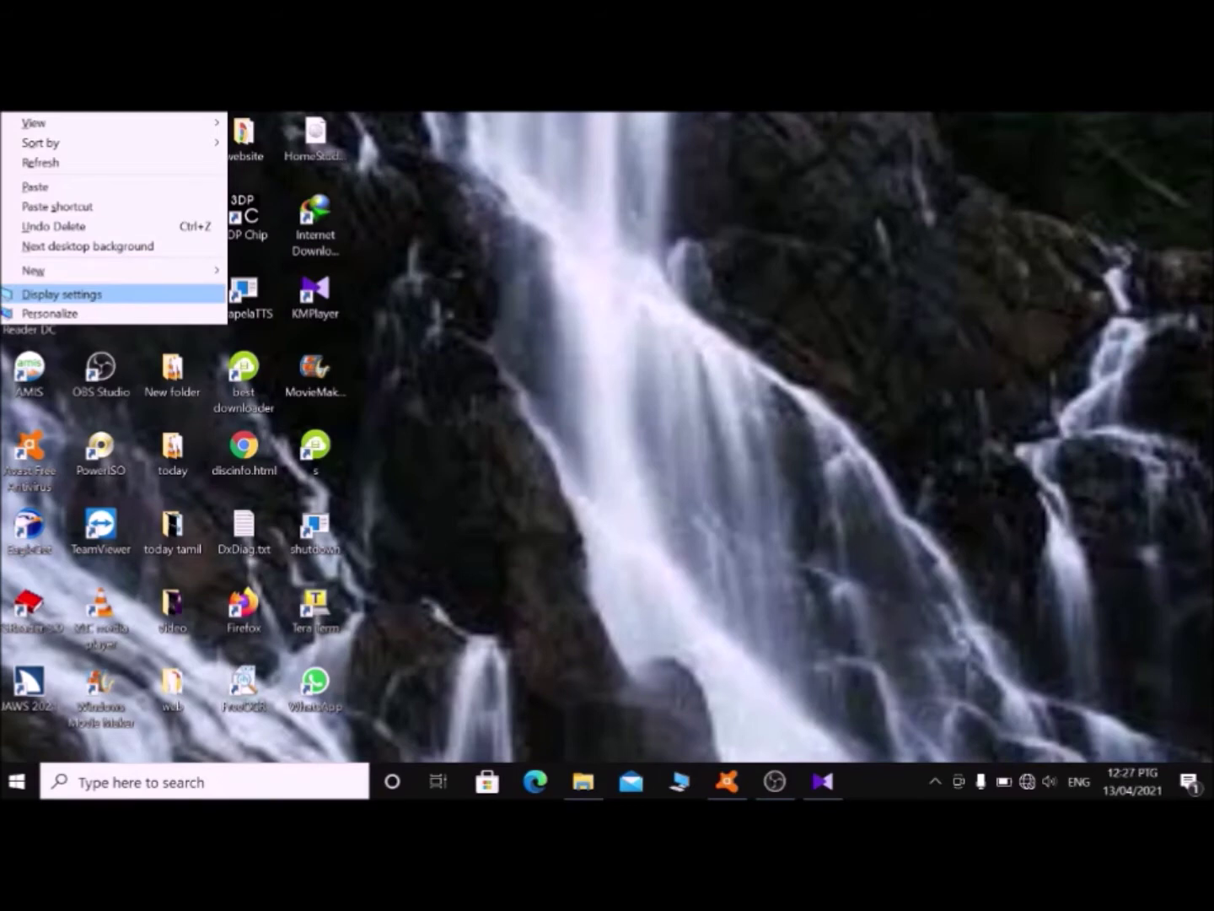
key("Down")
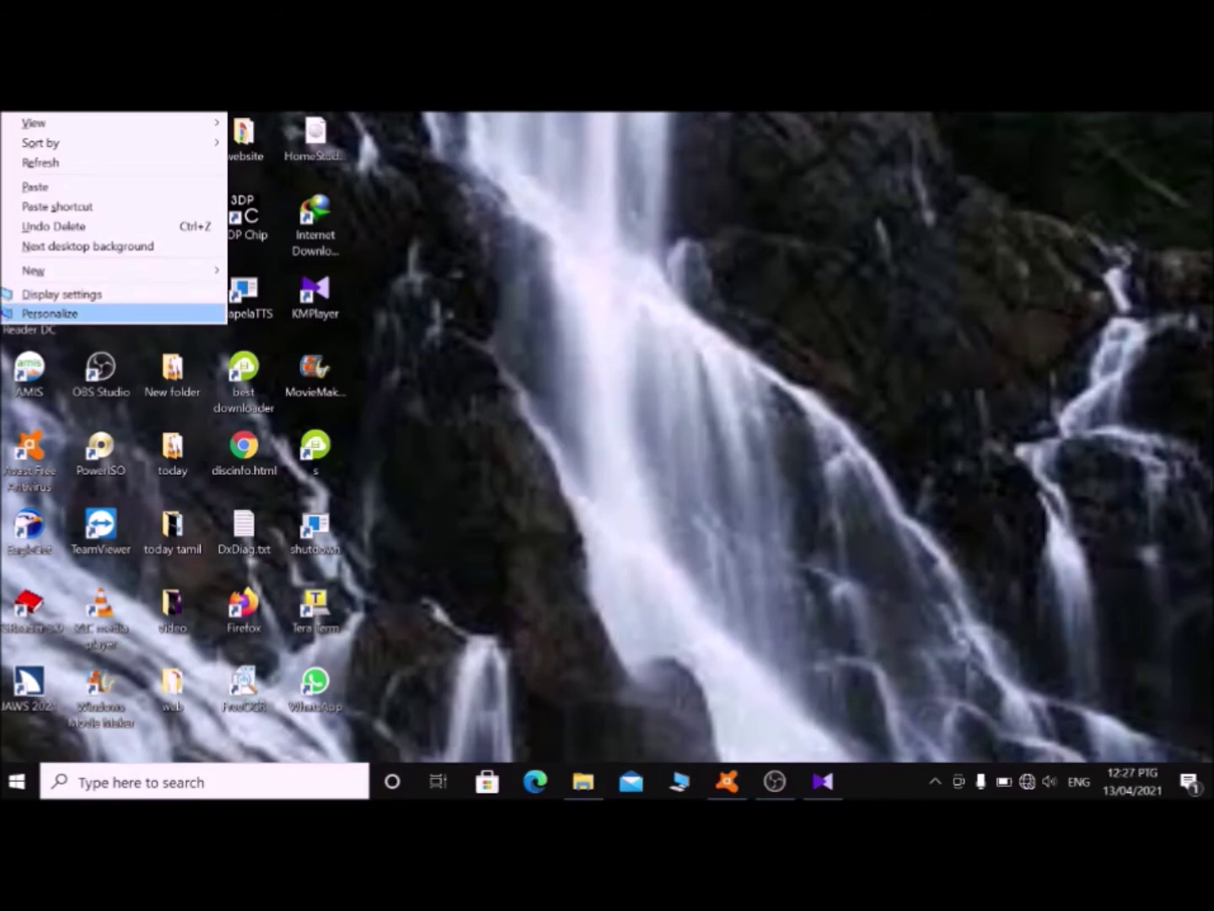
key("Return")
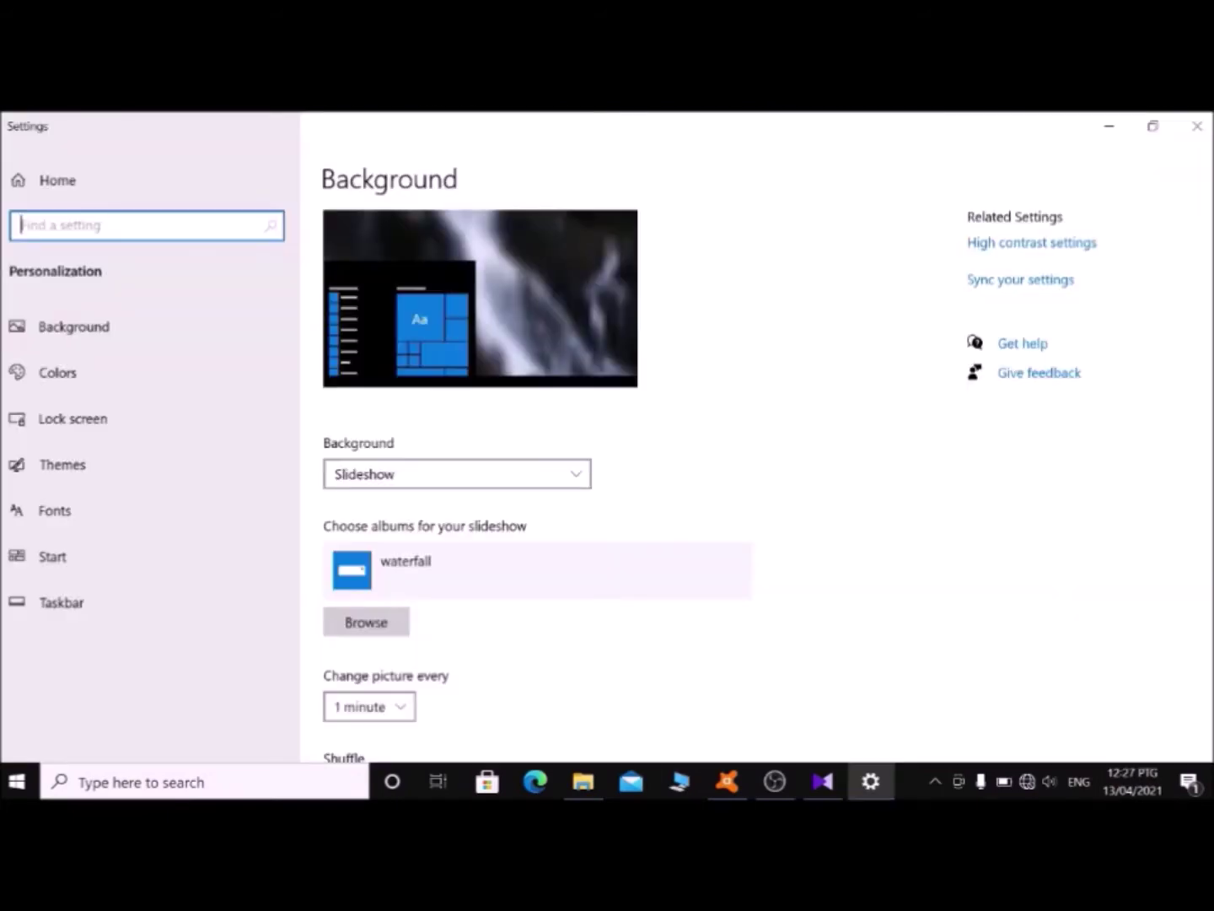
Show the Themes page of the Personalization settings
key("Tab")
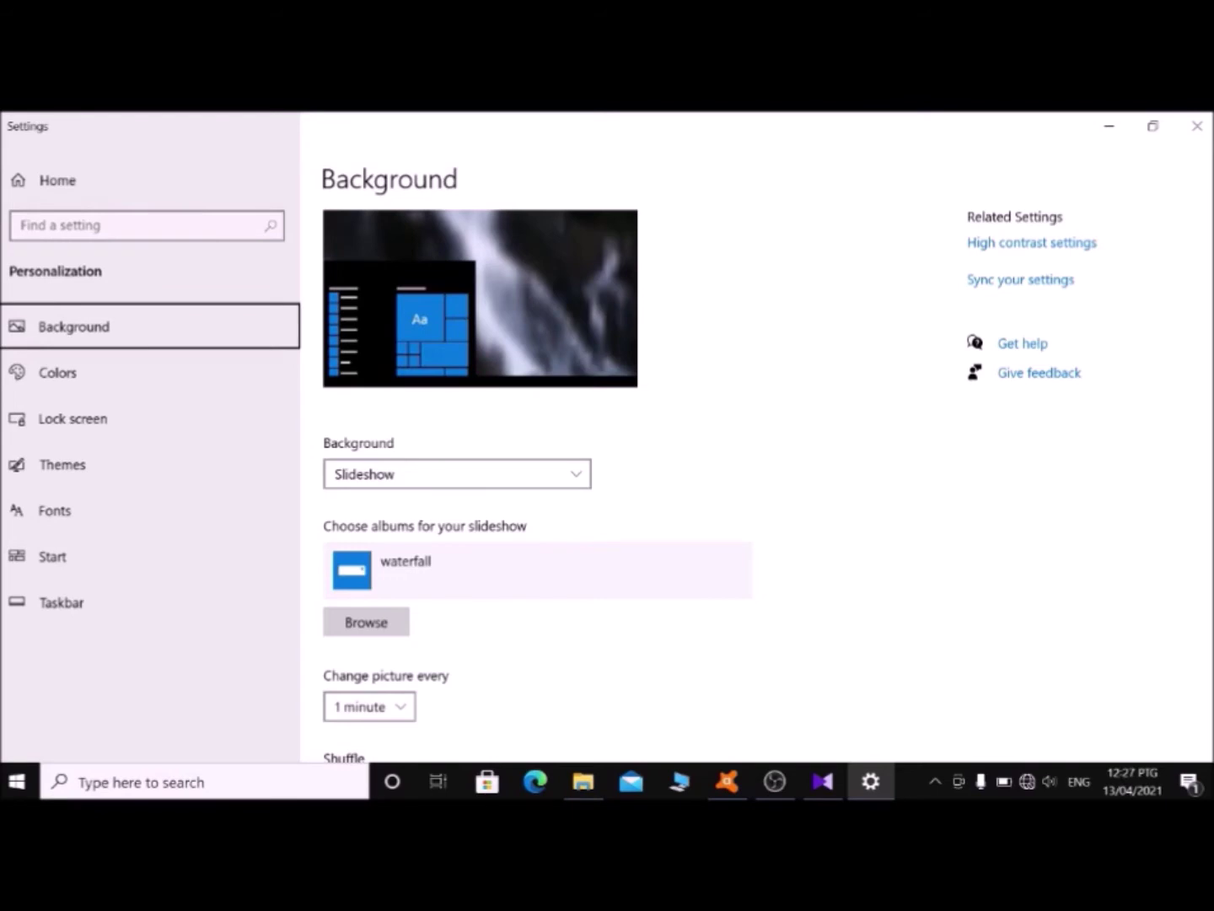
key("Down")
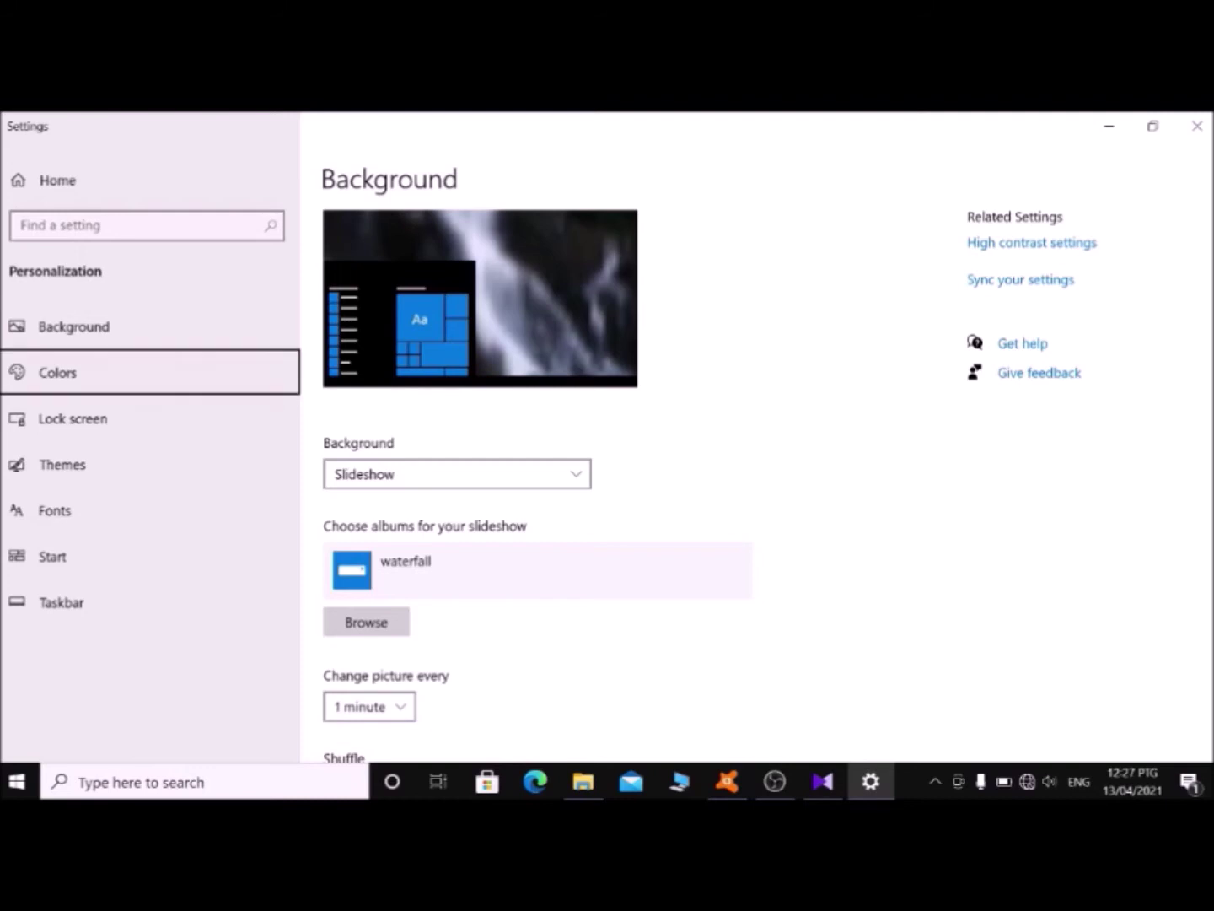
key("Down")
key("Down")
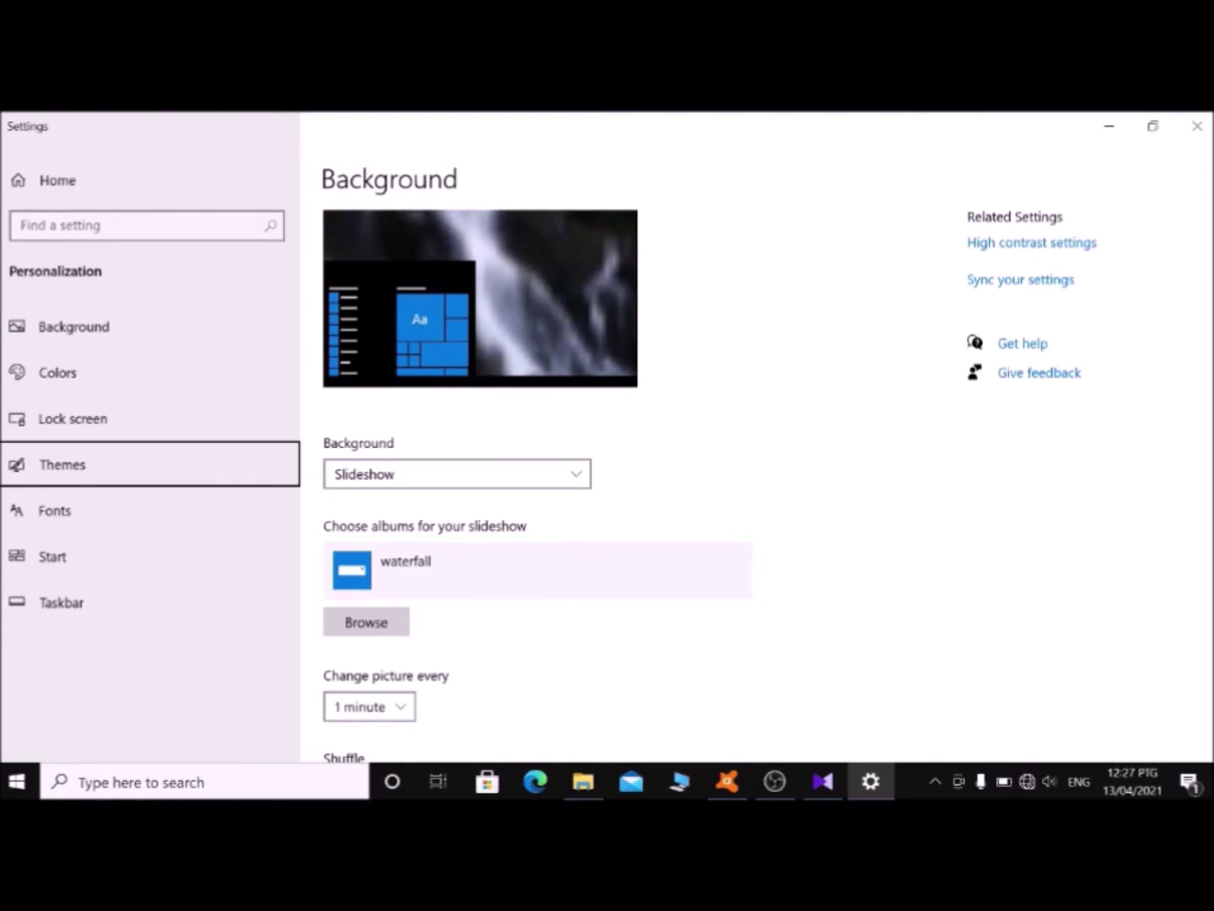
key("Return")
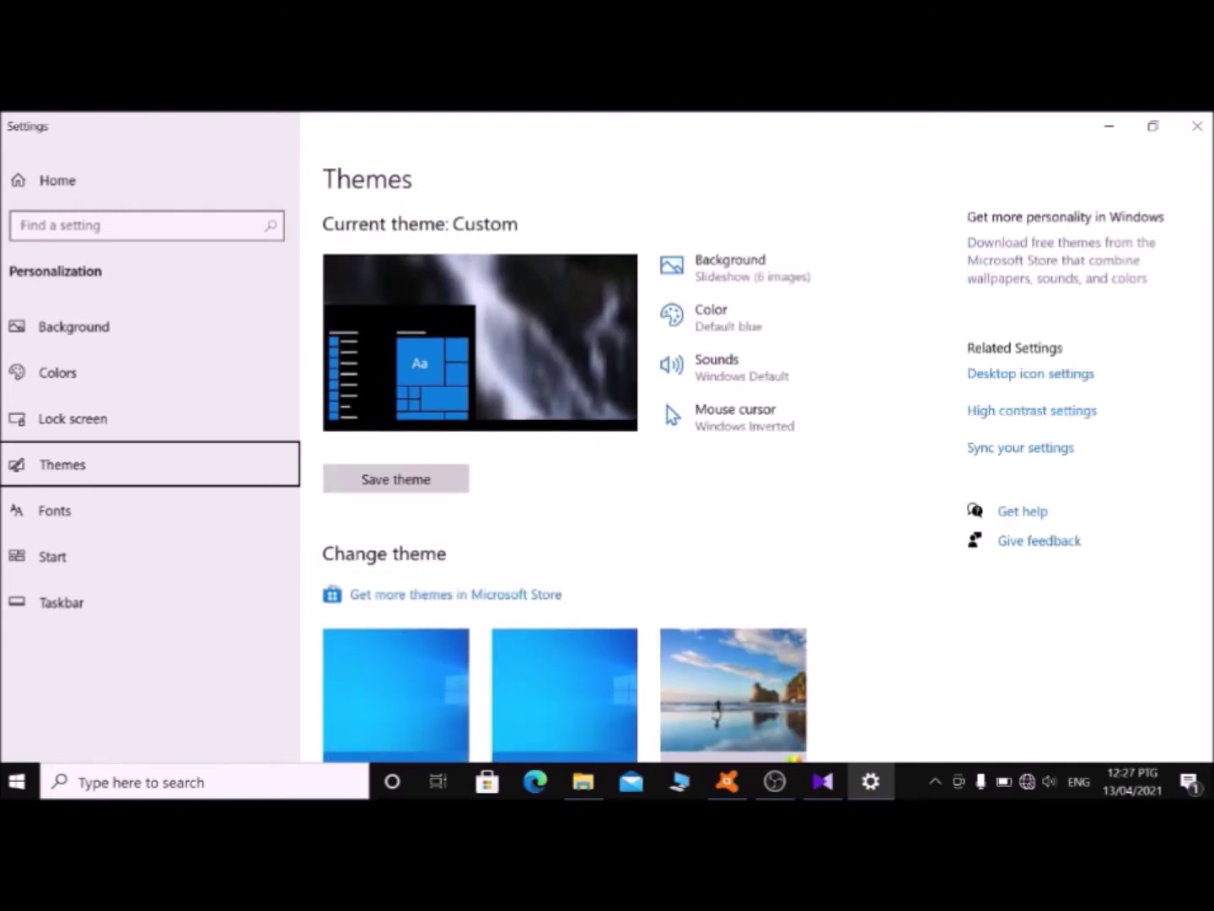
Open Desktop icon settings from the related settings of the Themes page
key("Tab")
key("Tab")
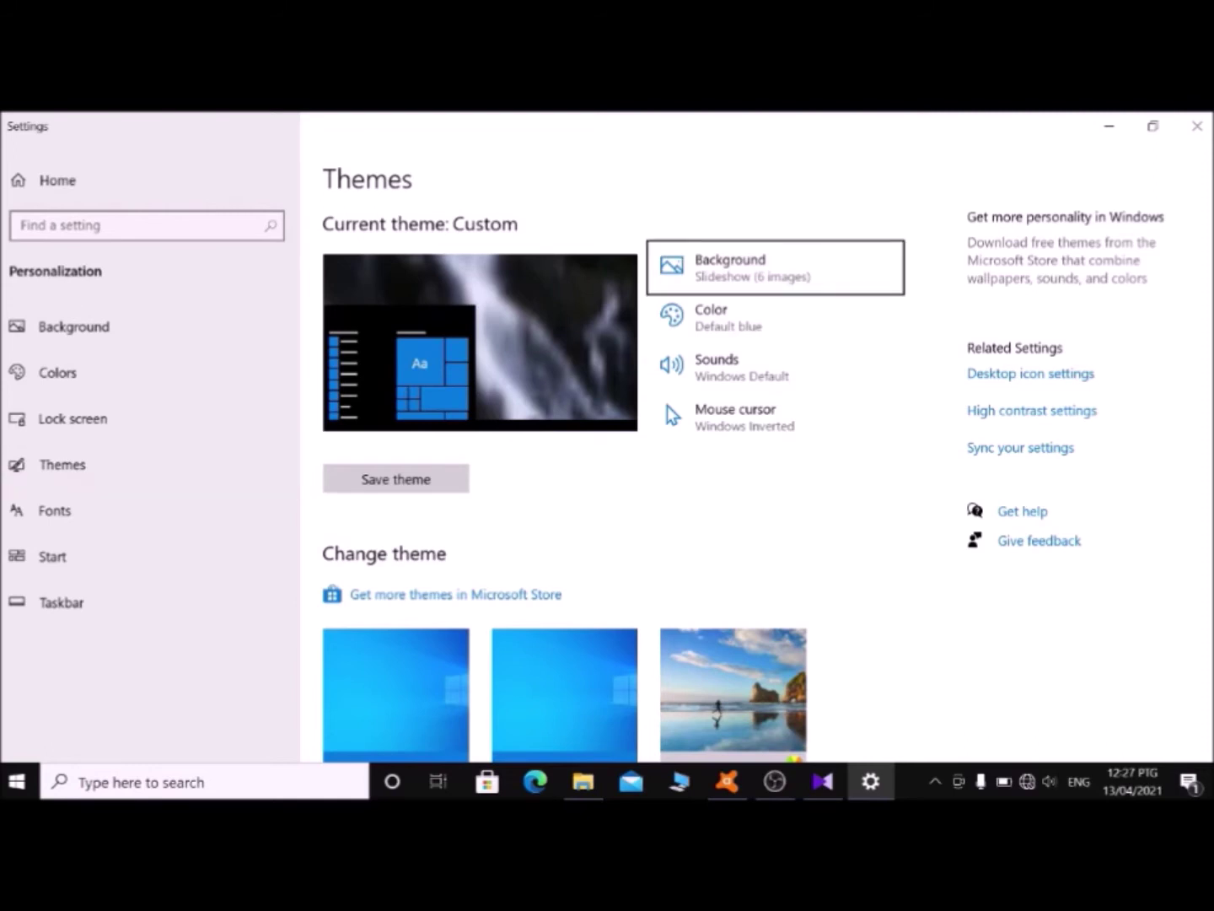
key("Tab")
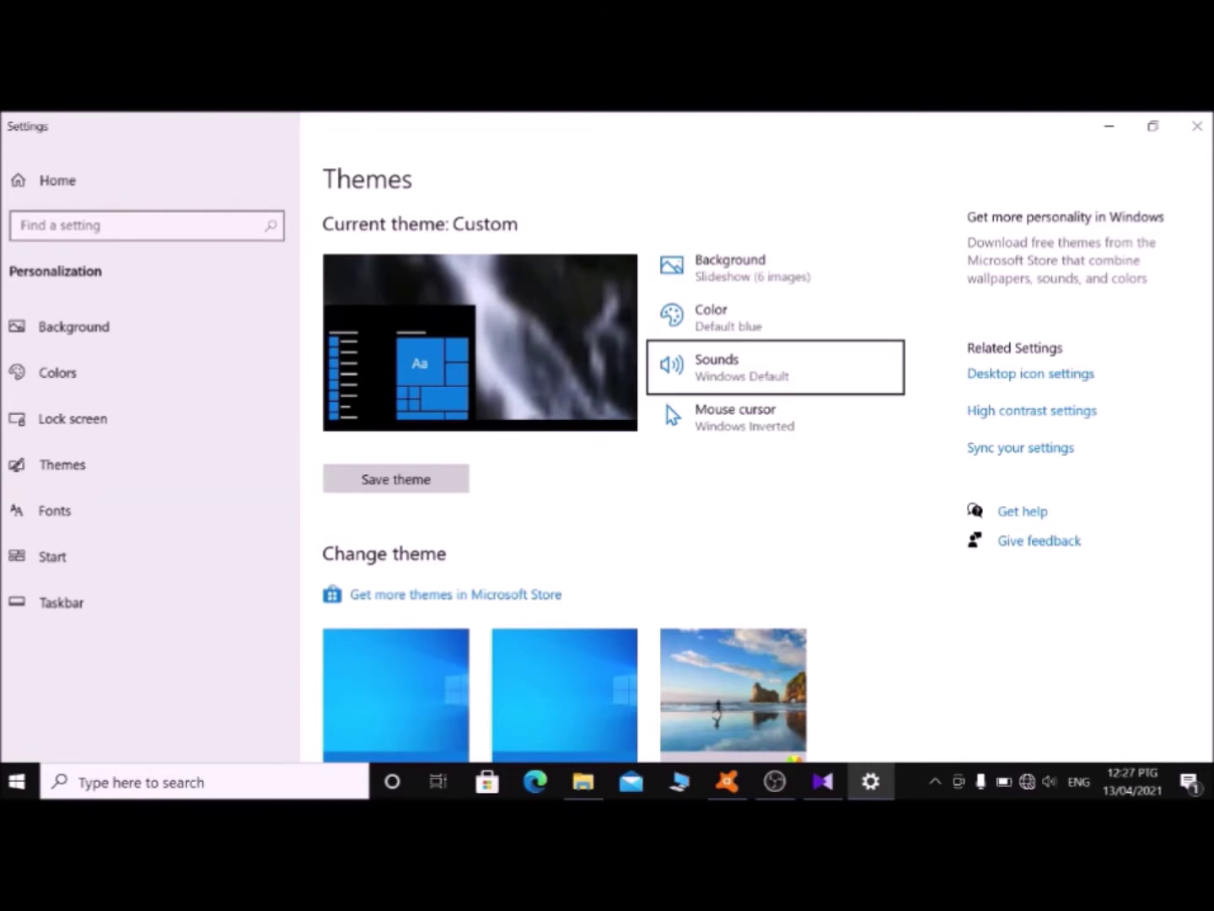
key("Tab")
key("Tab")
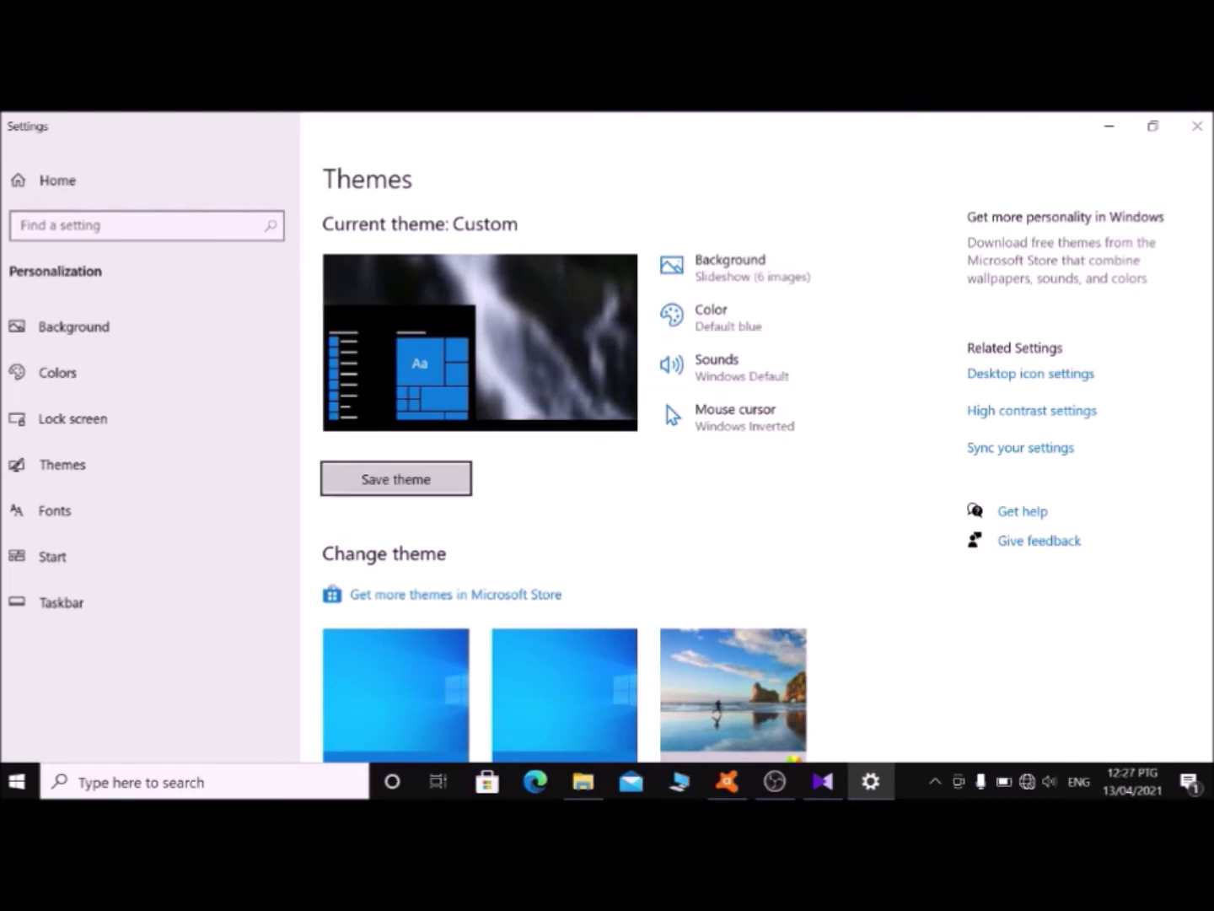
key("Tab")
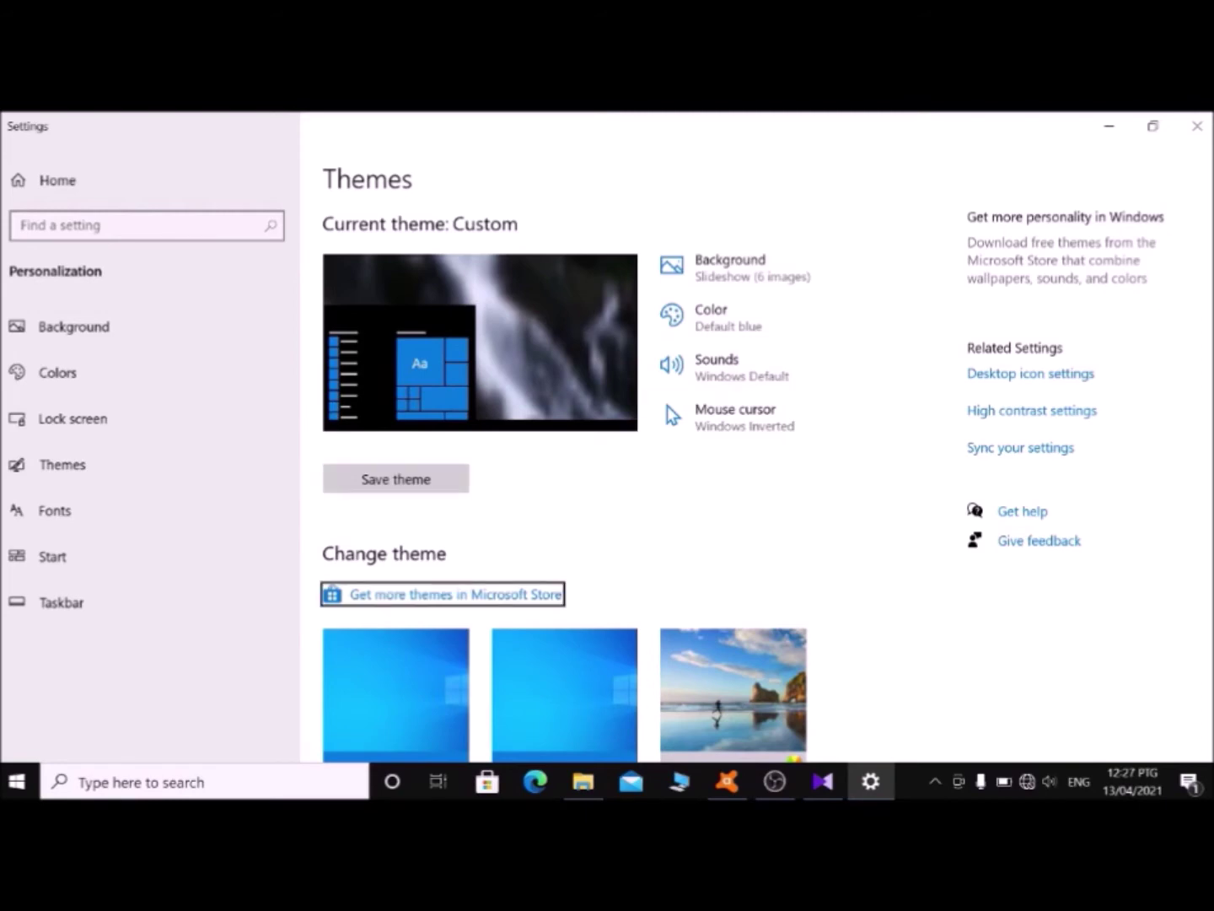
key("Tab")
key("Tab")
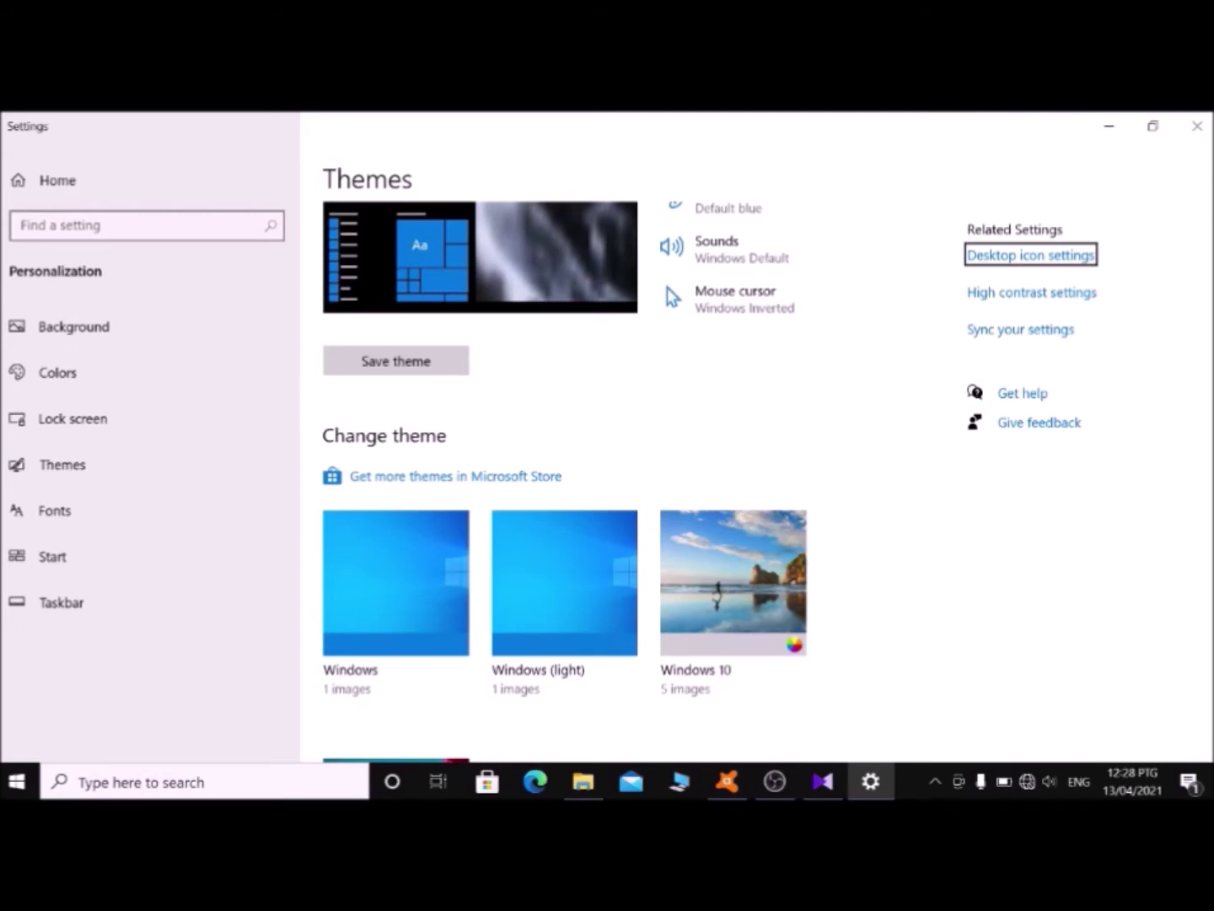
key("shift+Tab")
key("Tab")
key("Return")
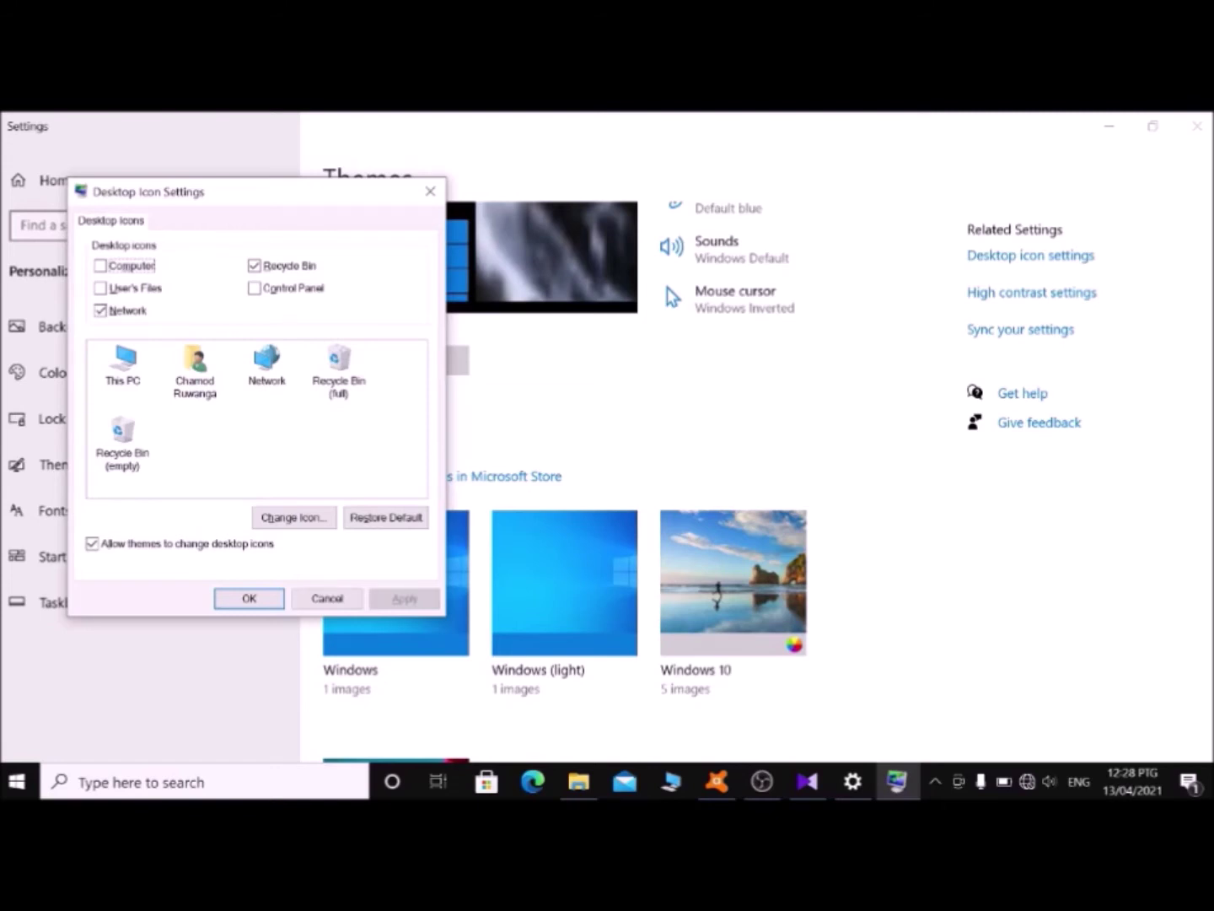
Enable the Computer icon in the Desktop Icon Settings dialog
key("Tab")
key("shift+Tab")
key("space")
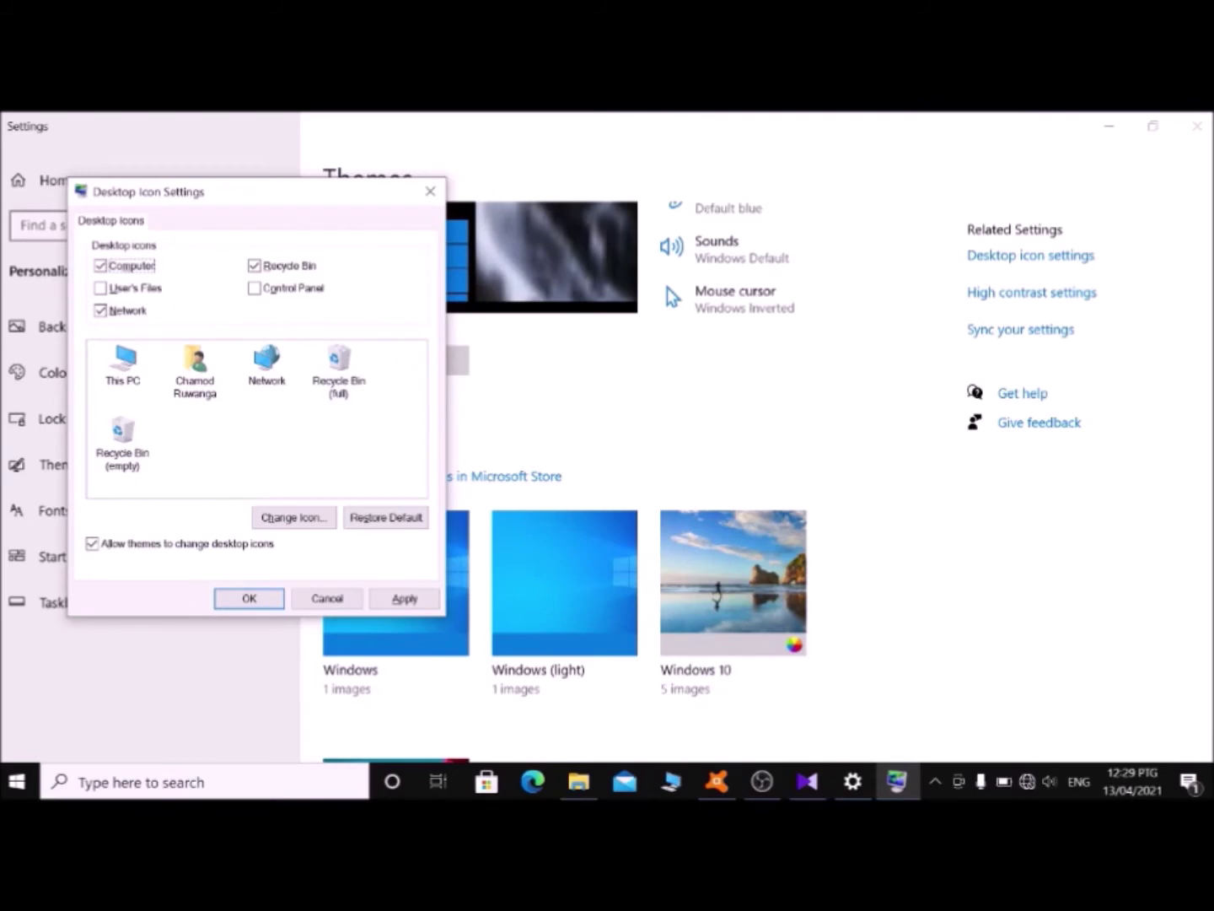
key("space")
Review the remaining desktop icon checkboxes, the icon preview list with This PC, and the Change Icon option
key("Tab")
key("Tab")
key("Tab")
key("Tab")
key("Tab")
key("Down")
key("Up")
key("space")
left_click(124, 363)
key("Tab")
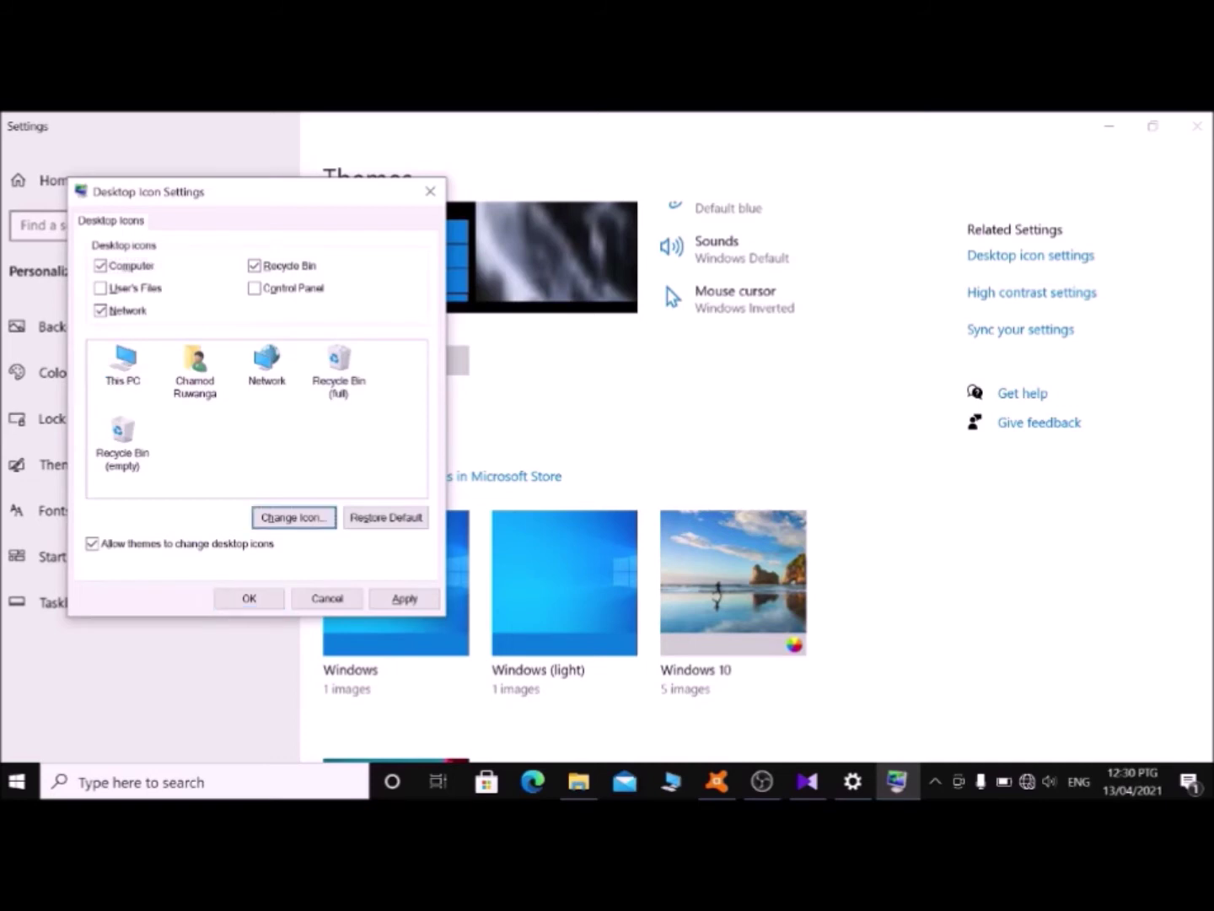
Accept the desktop icon settings with OK and close the Settings window
key("Tab")
key("Tab")
key("Tab")
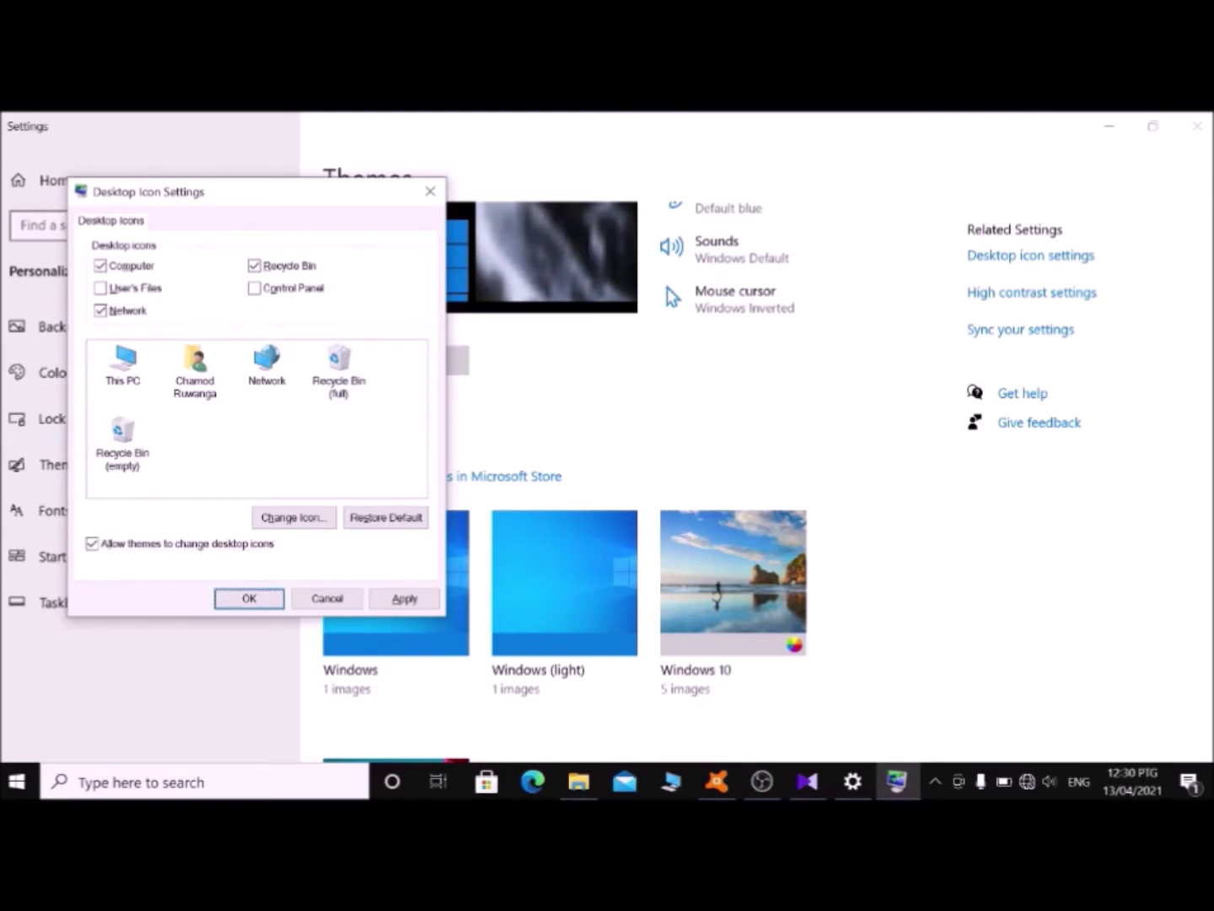
key("Return")
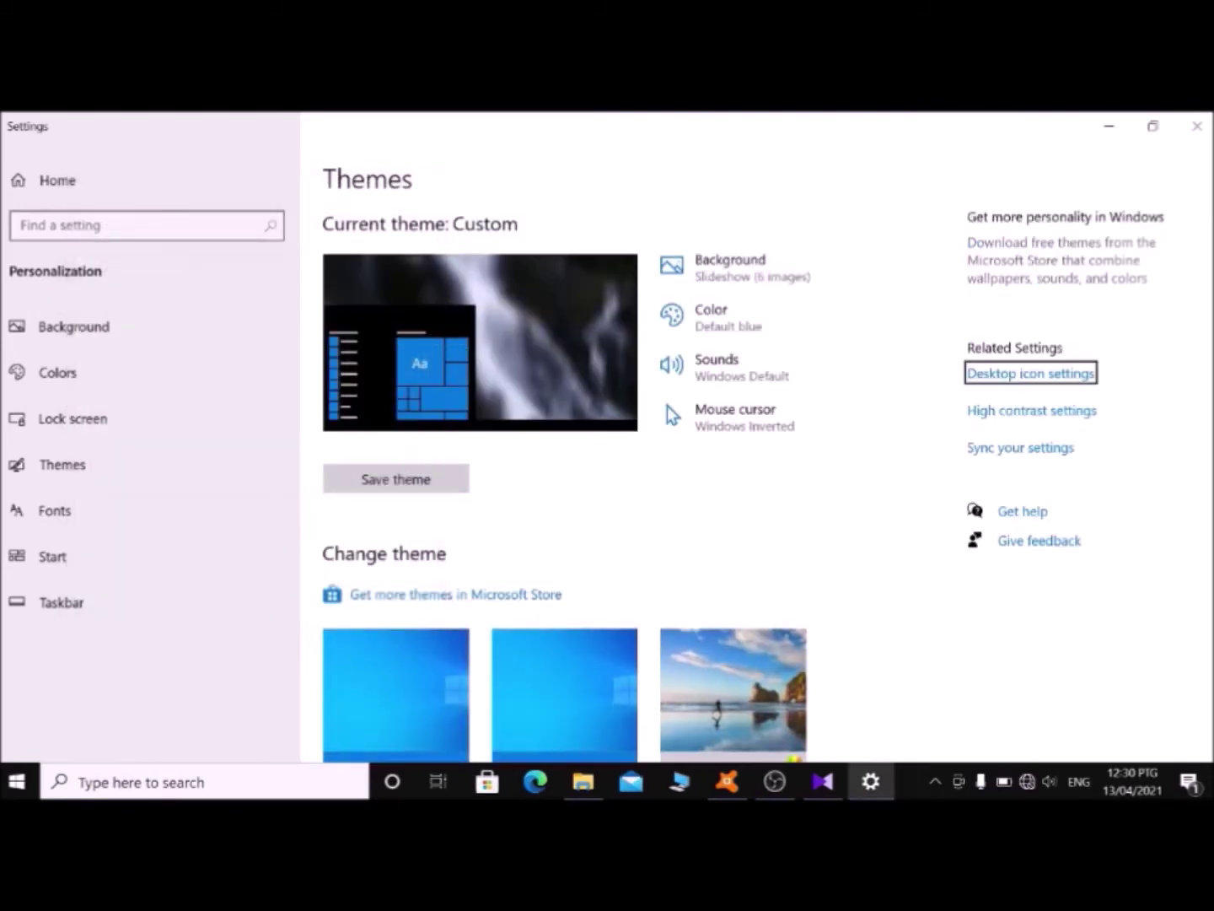
key("alt+F4")
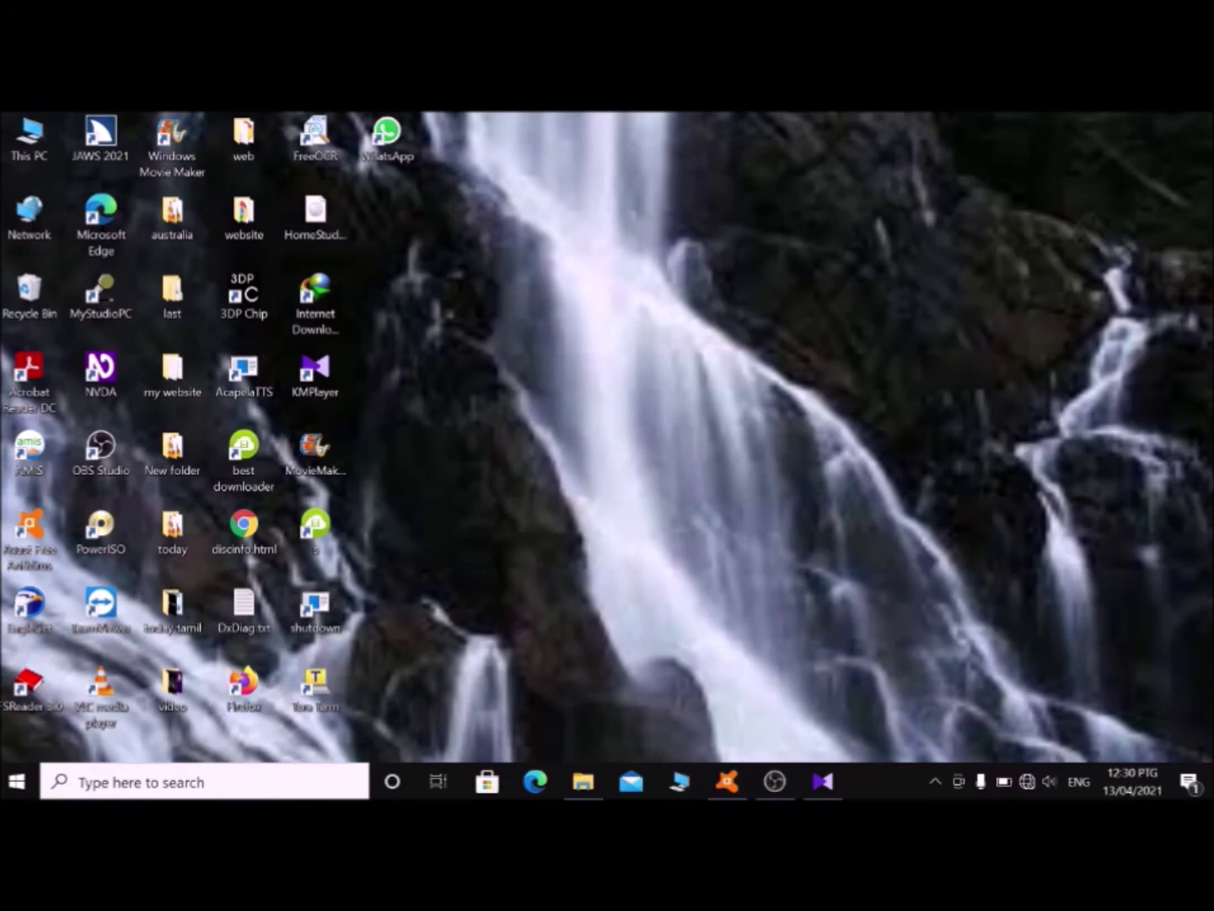
Search Windows for "z" and open the file location of the Zoom app
key("super")
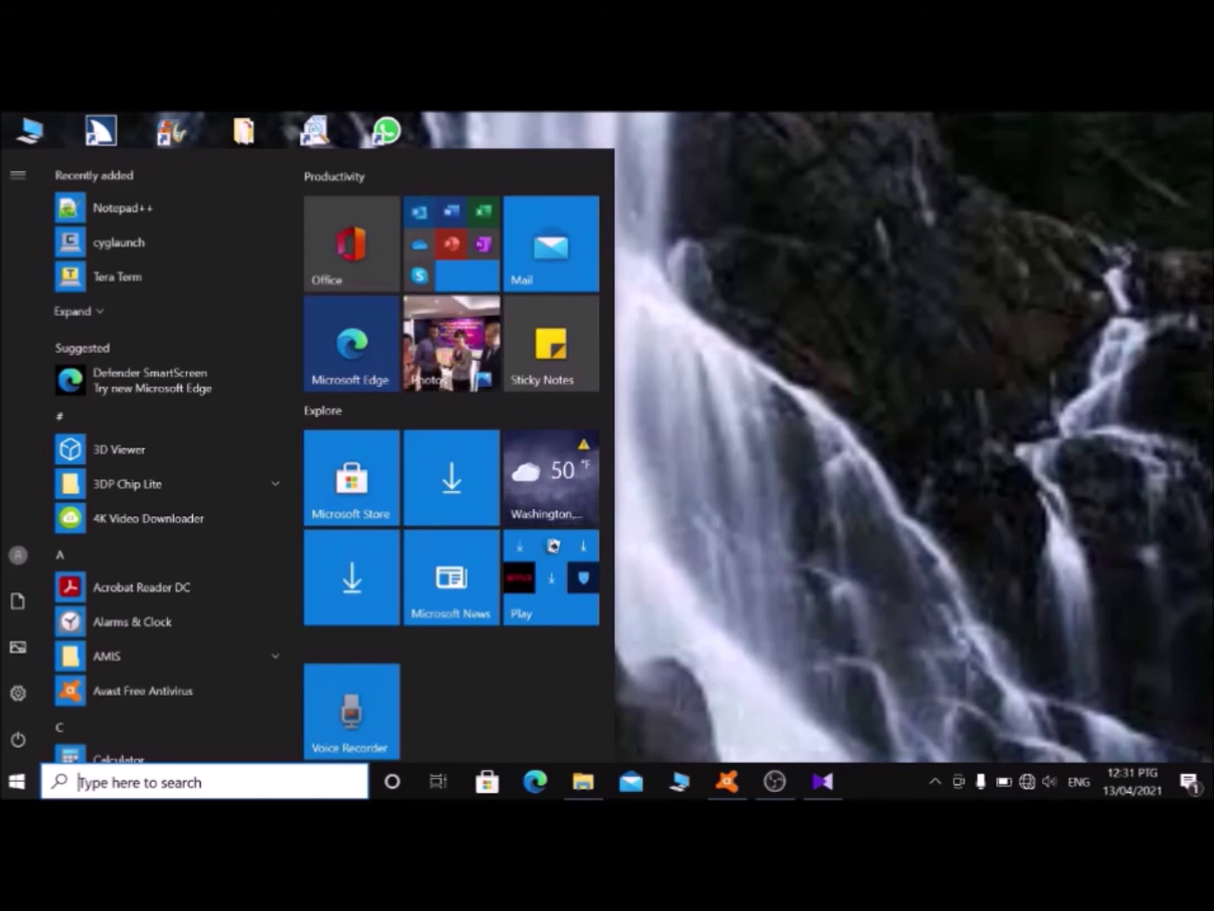
type("z")
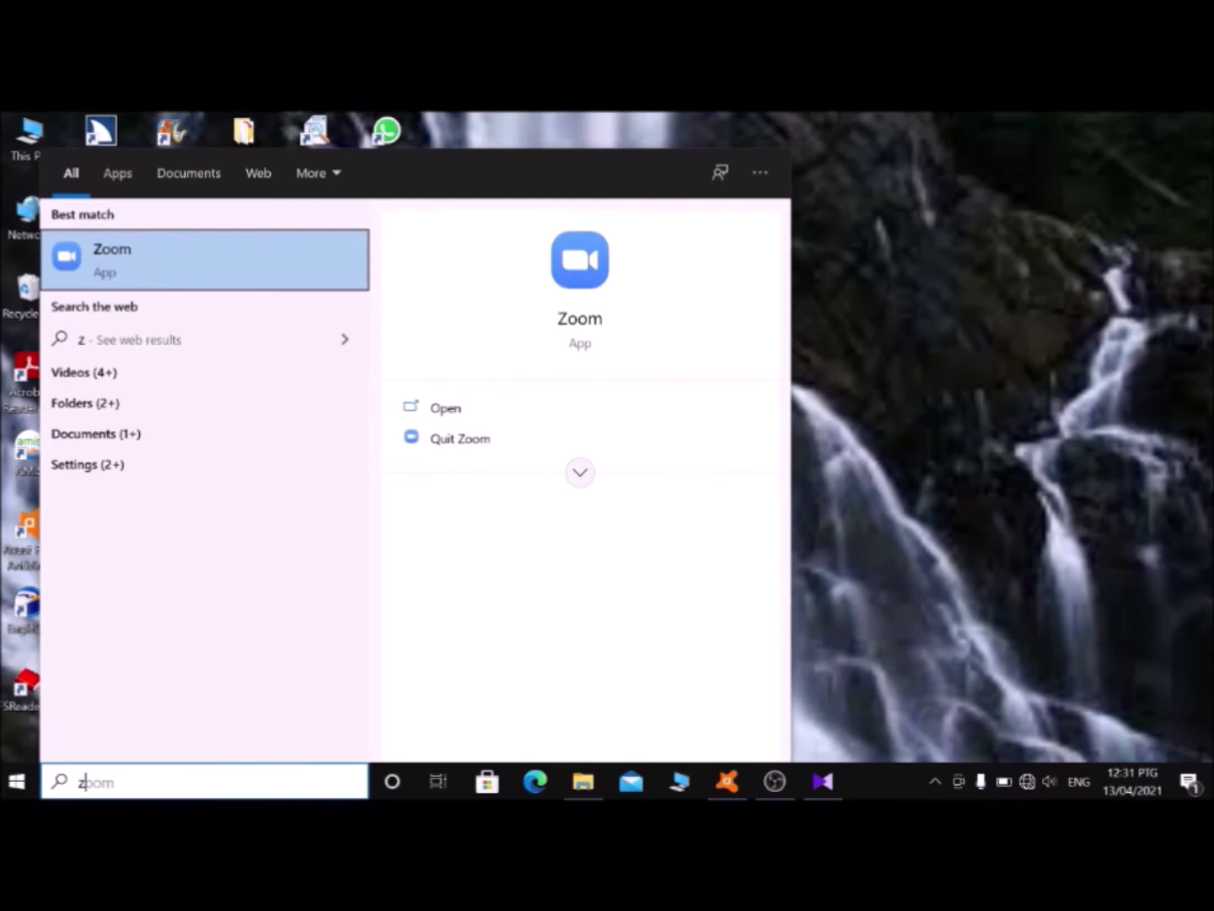
key("shift+F10")
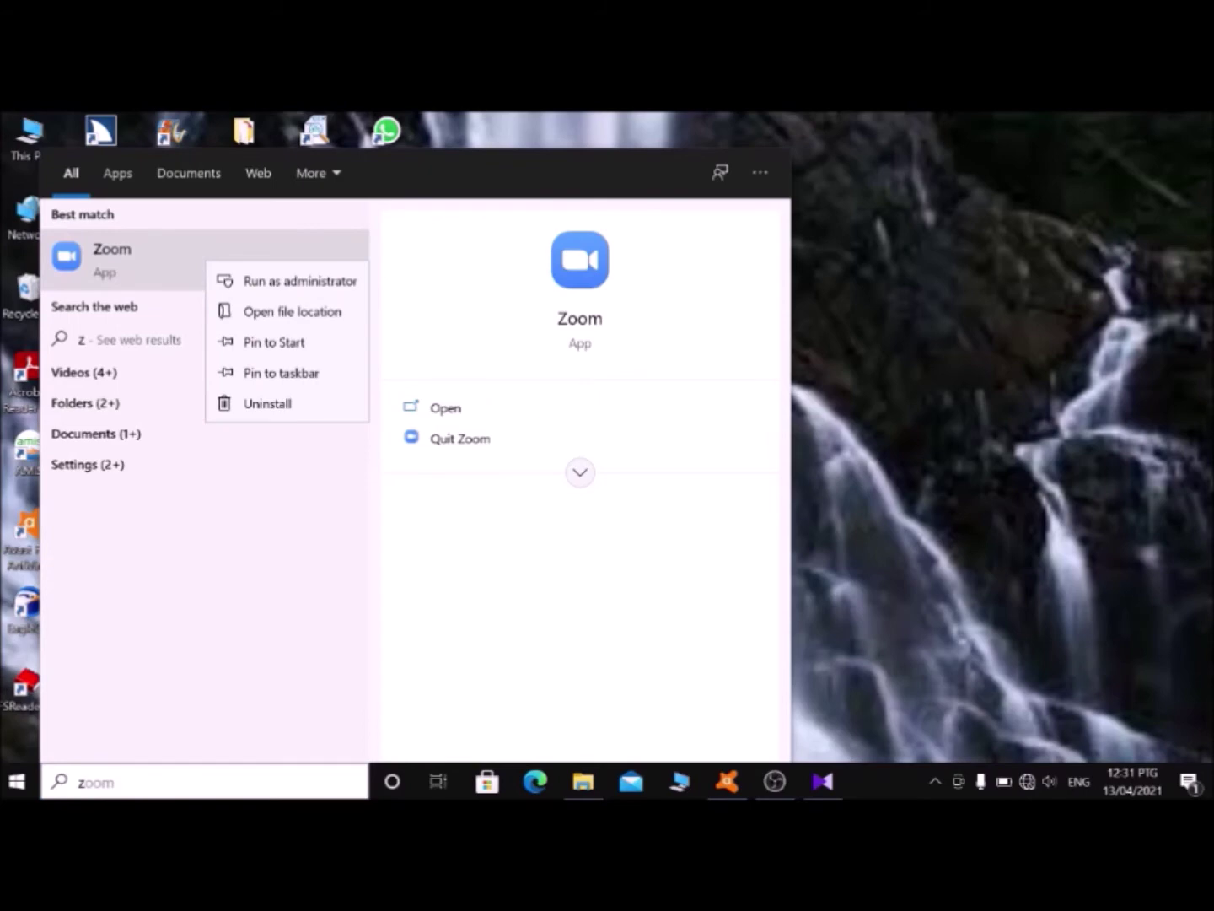
key("Up")
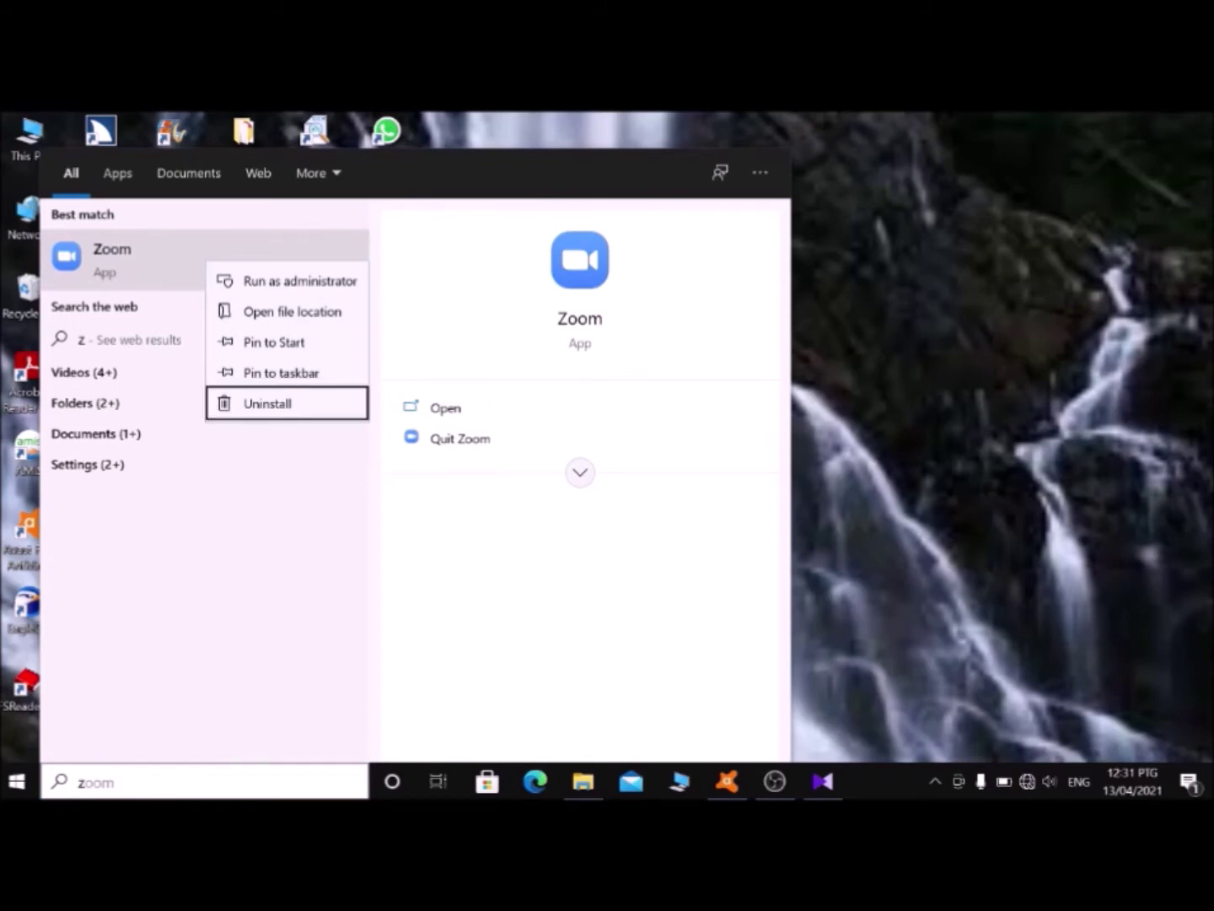
key("Down")
key("Down")
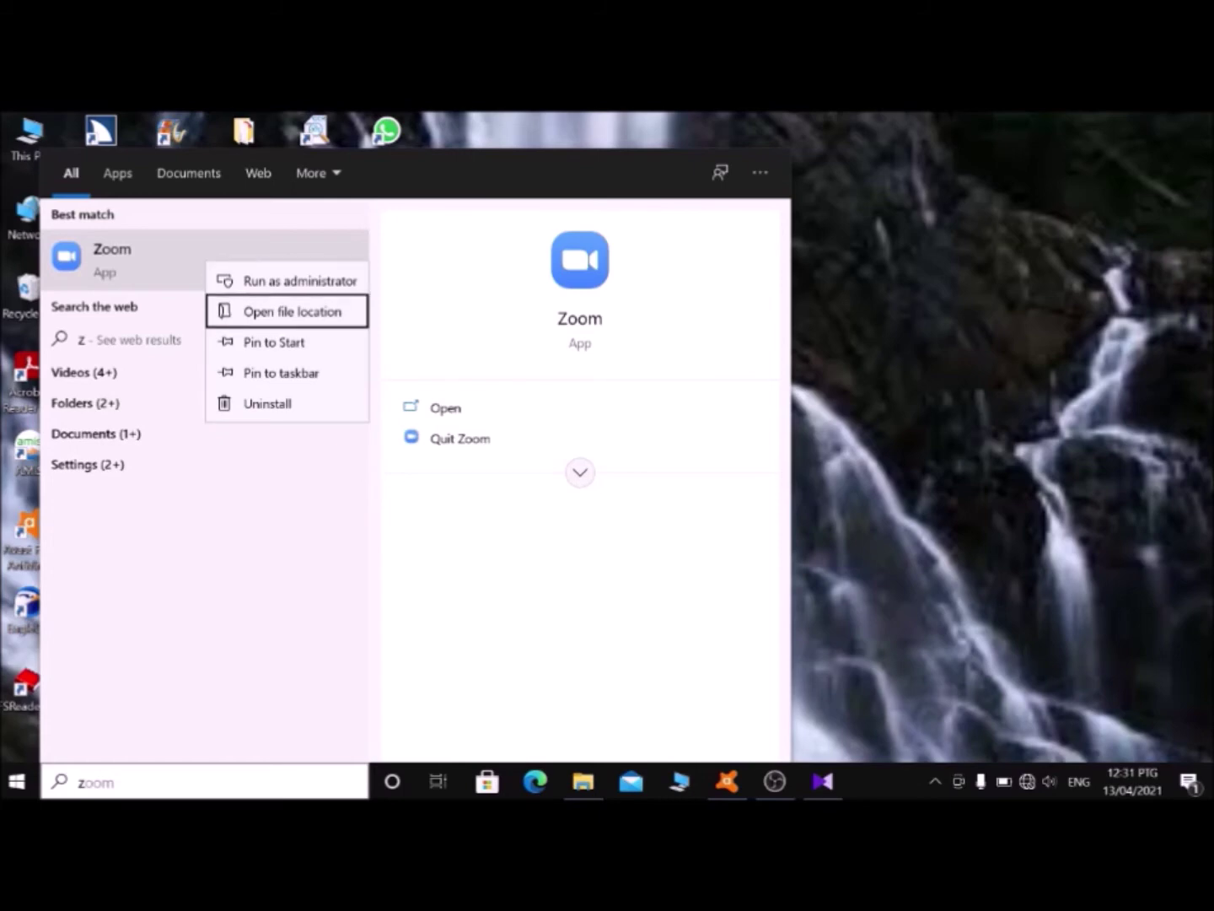
key("Return")
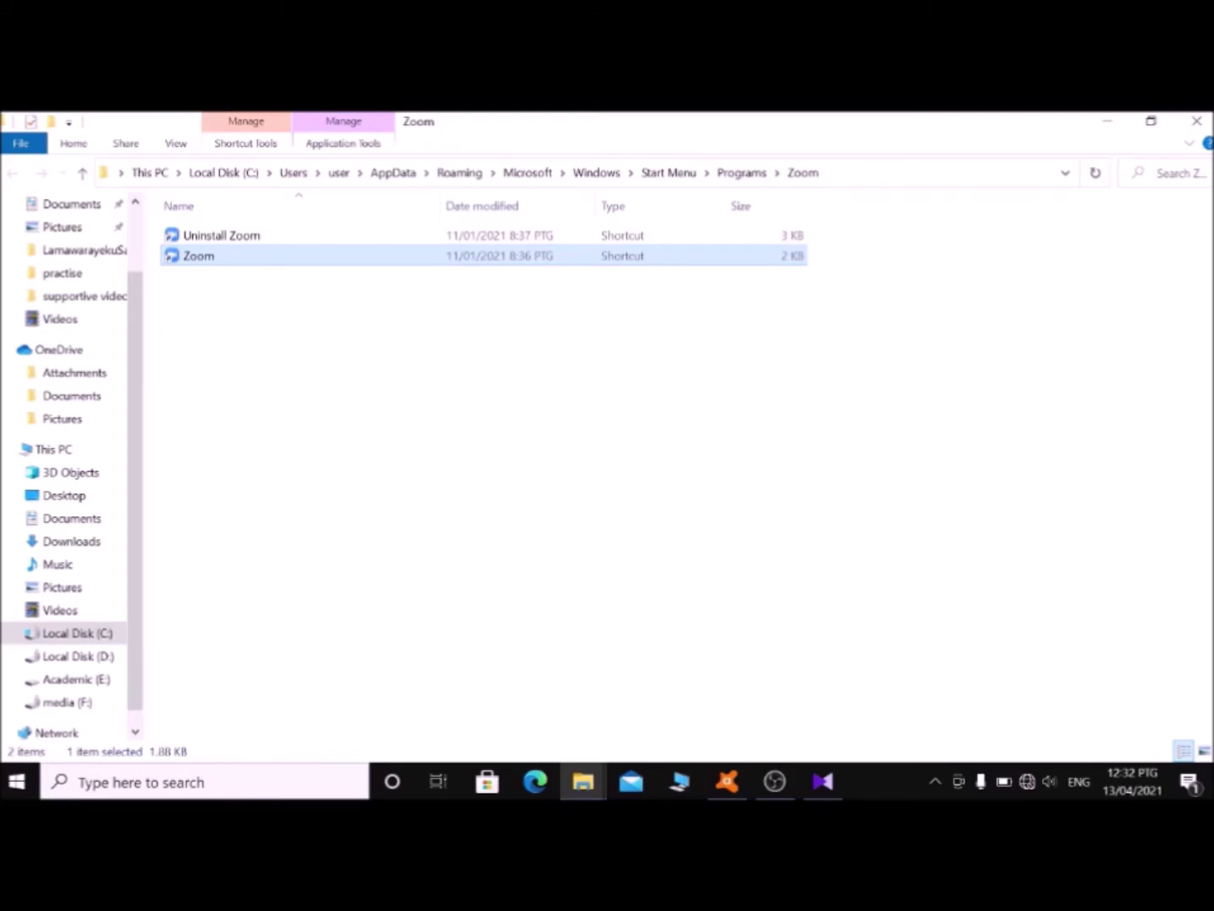
Return to the desktop and try to open This PC from its icon
key("super+d")
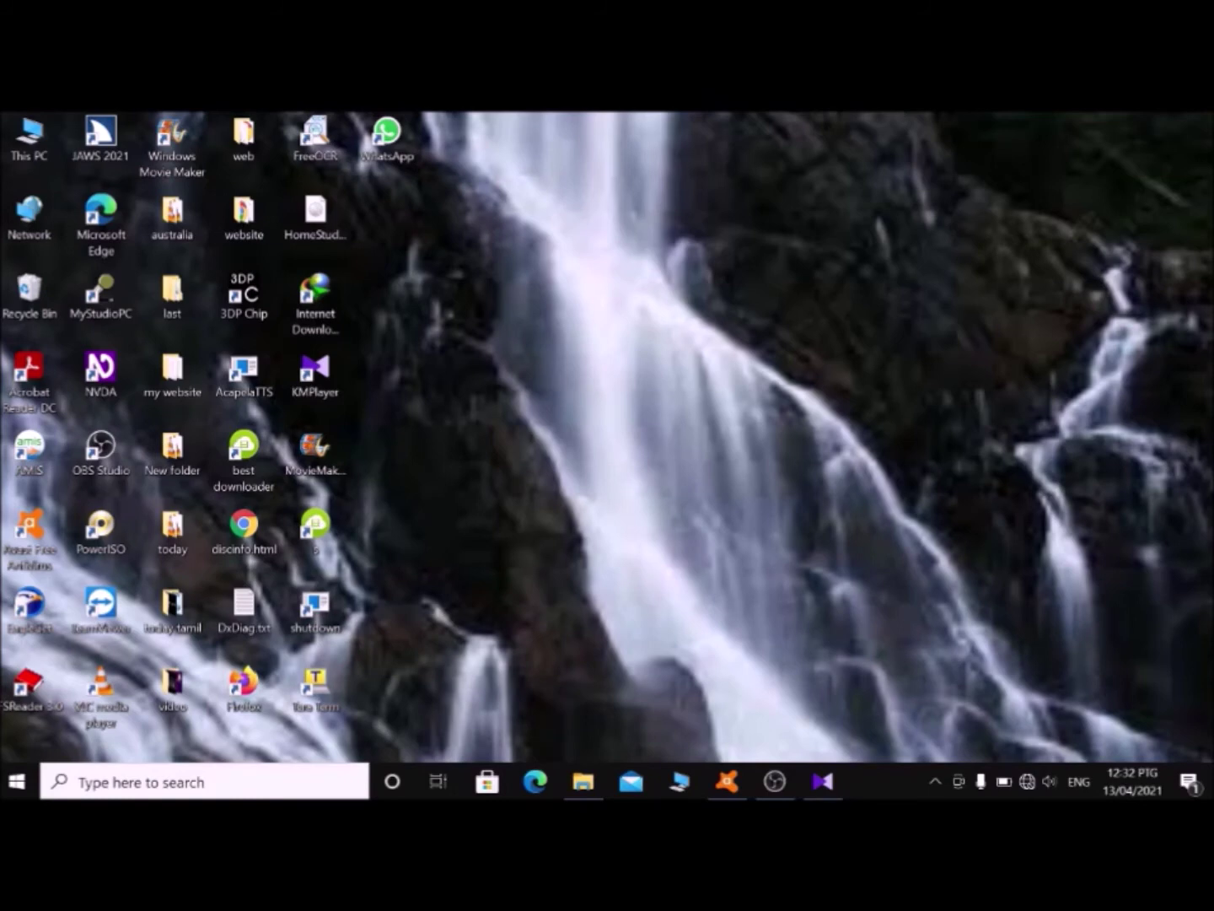
left_click(30, 138)
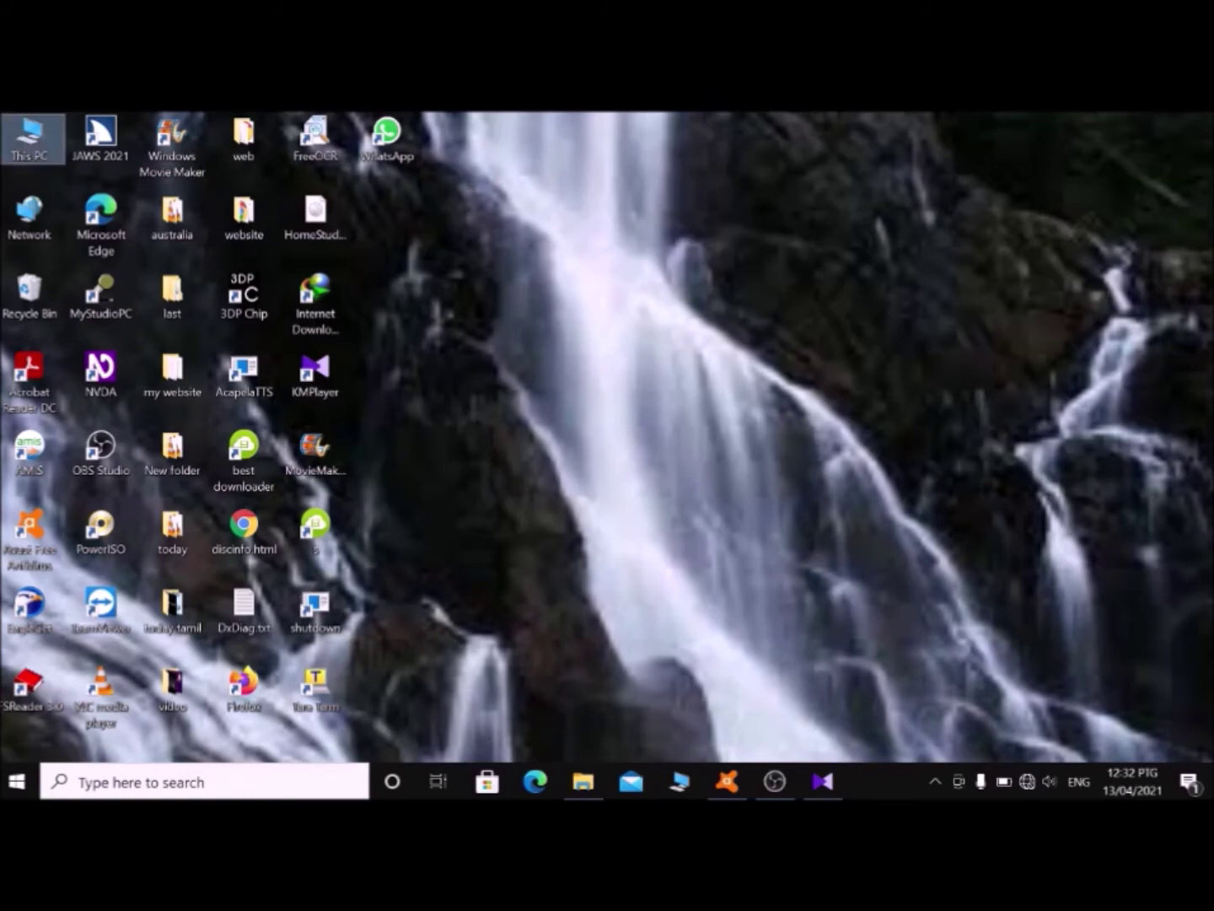
key("Return")
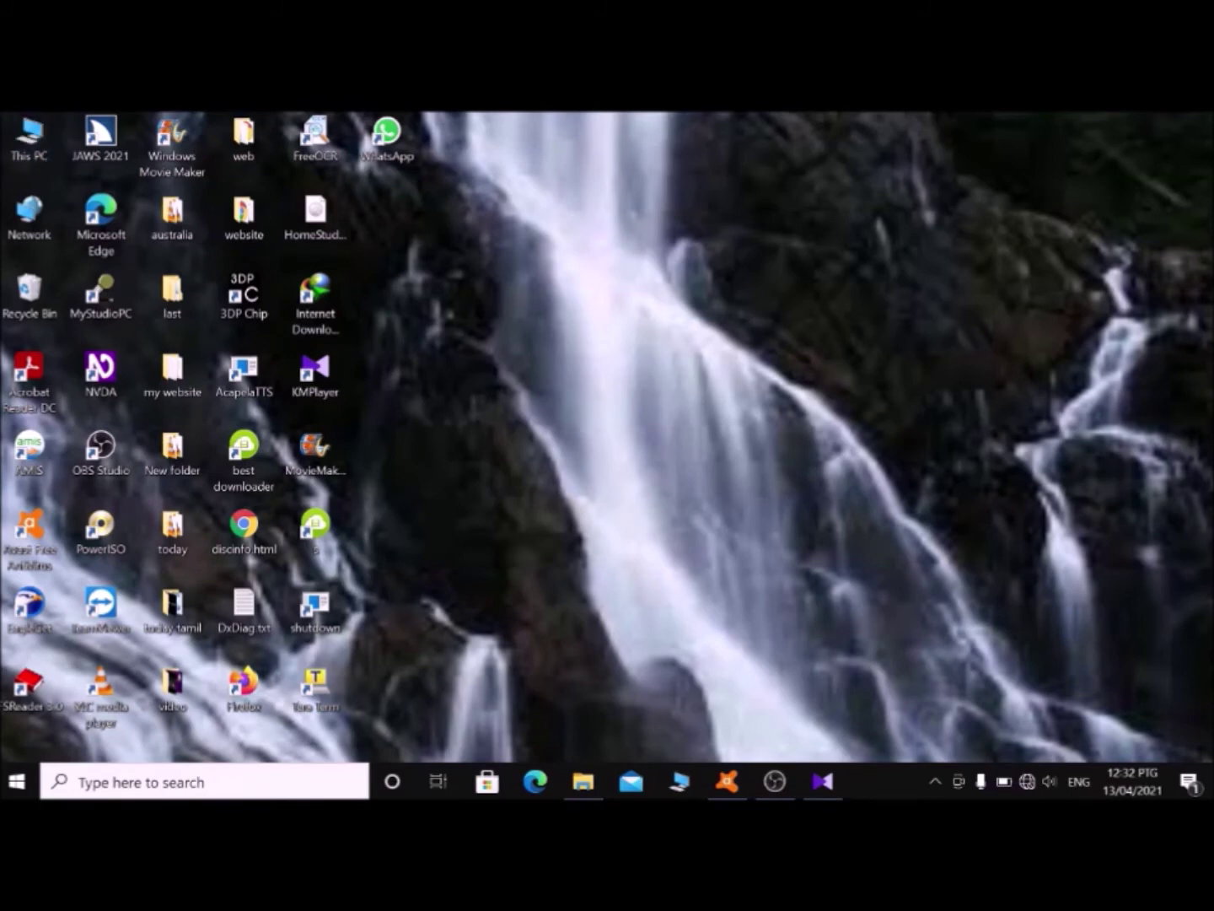
Paste the copied Zoom app onto the desktop as a shortcut
key("shift+F10")
key("Down")
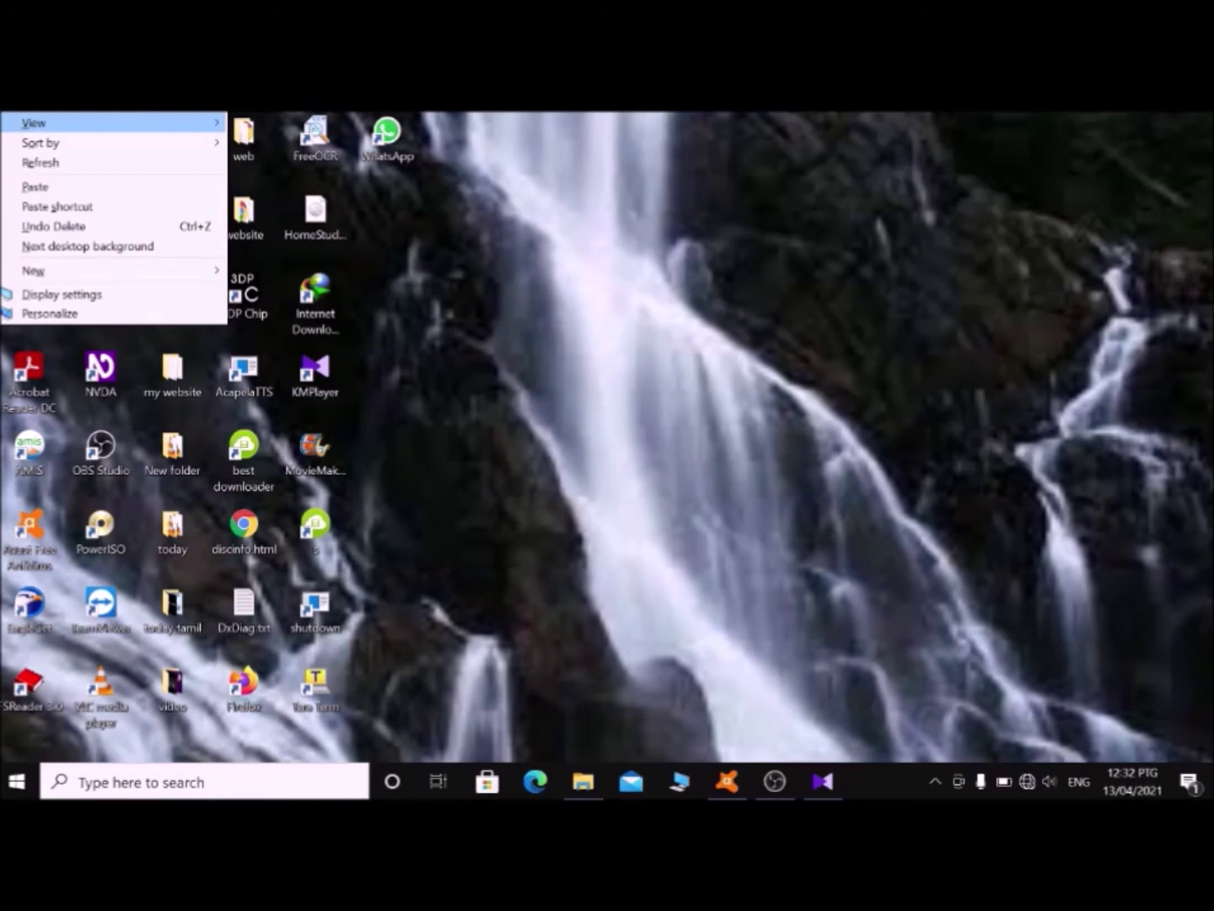
key("Down")
key("Down")
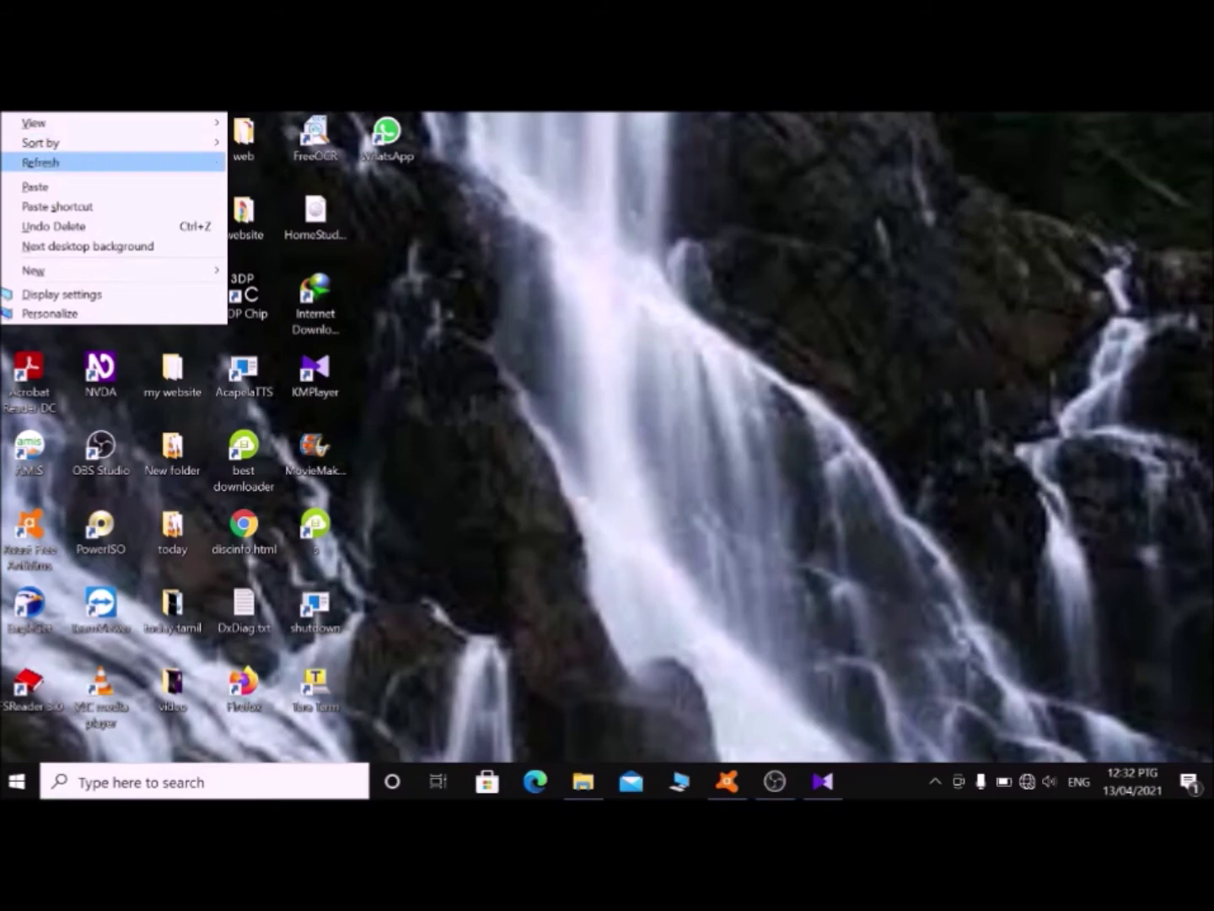
key("Down")
key("Down")
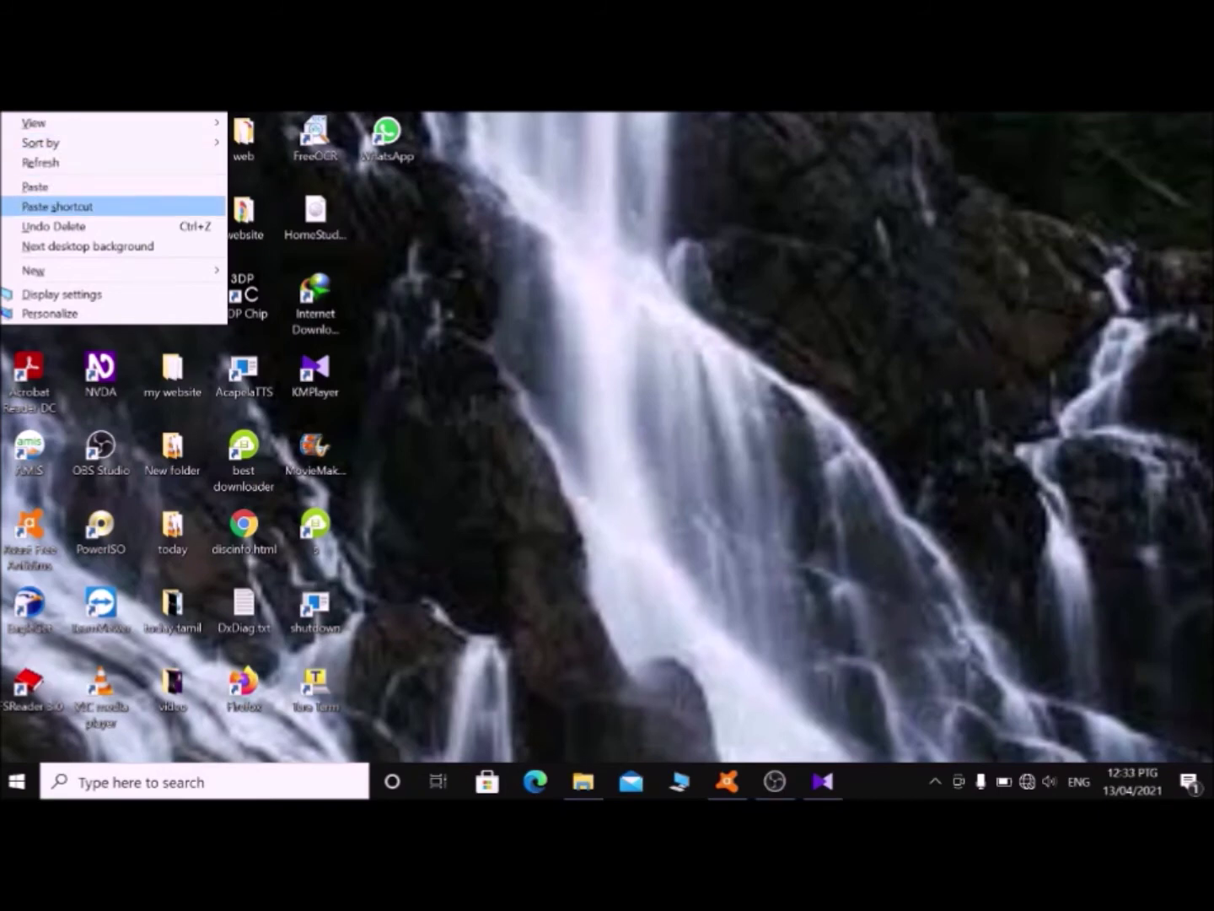
key("Return")
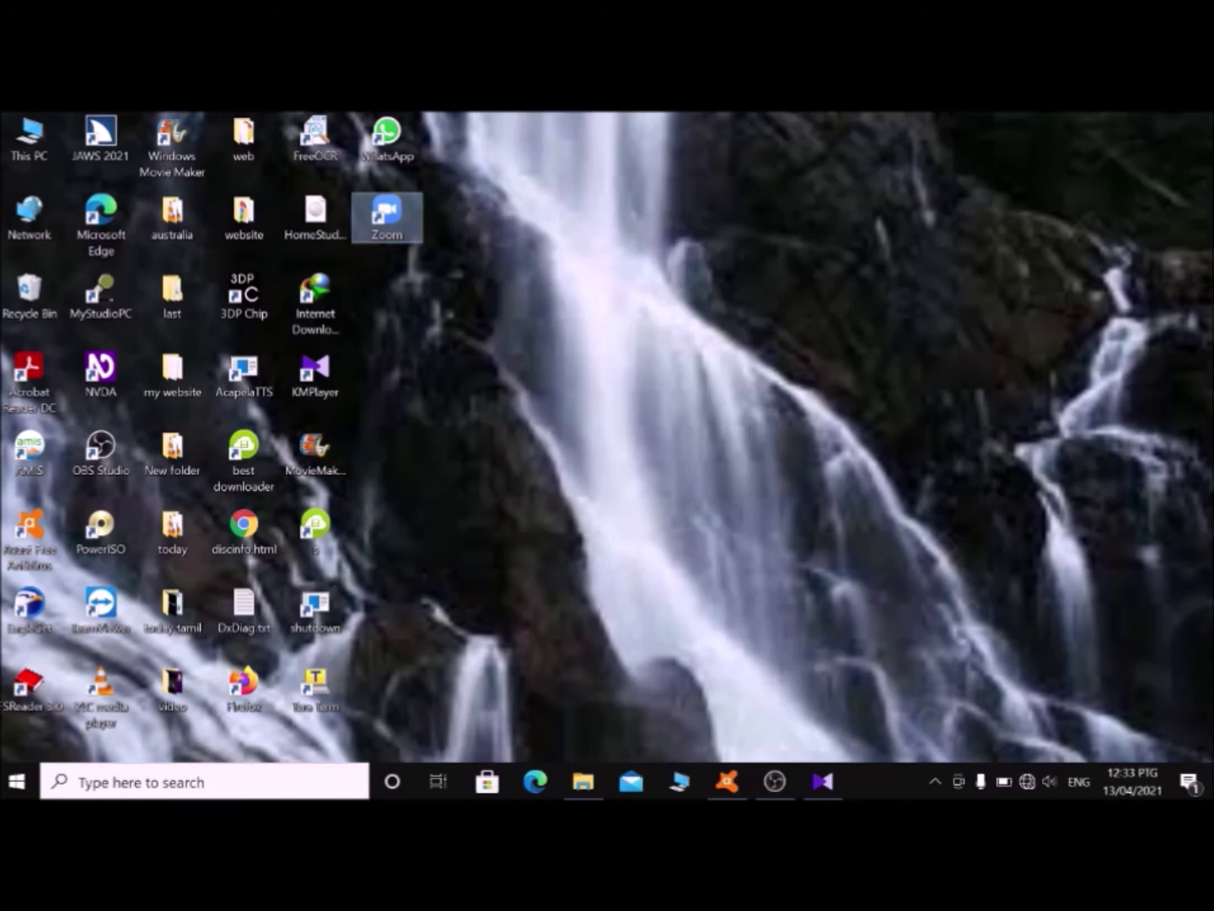
Search Windows for "4", pin the 4K Video Downloader app to the taskbar, and close the search
key("super")
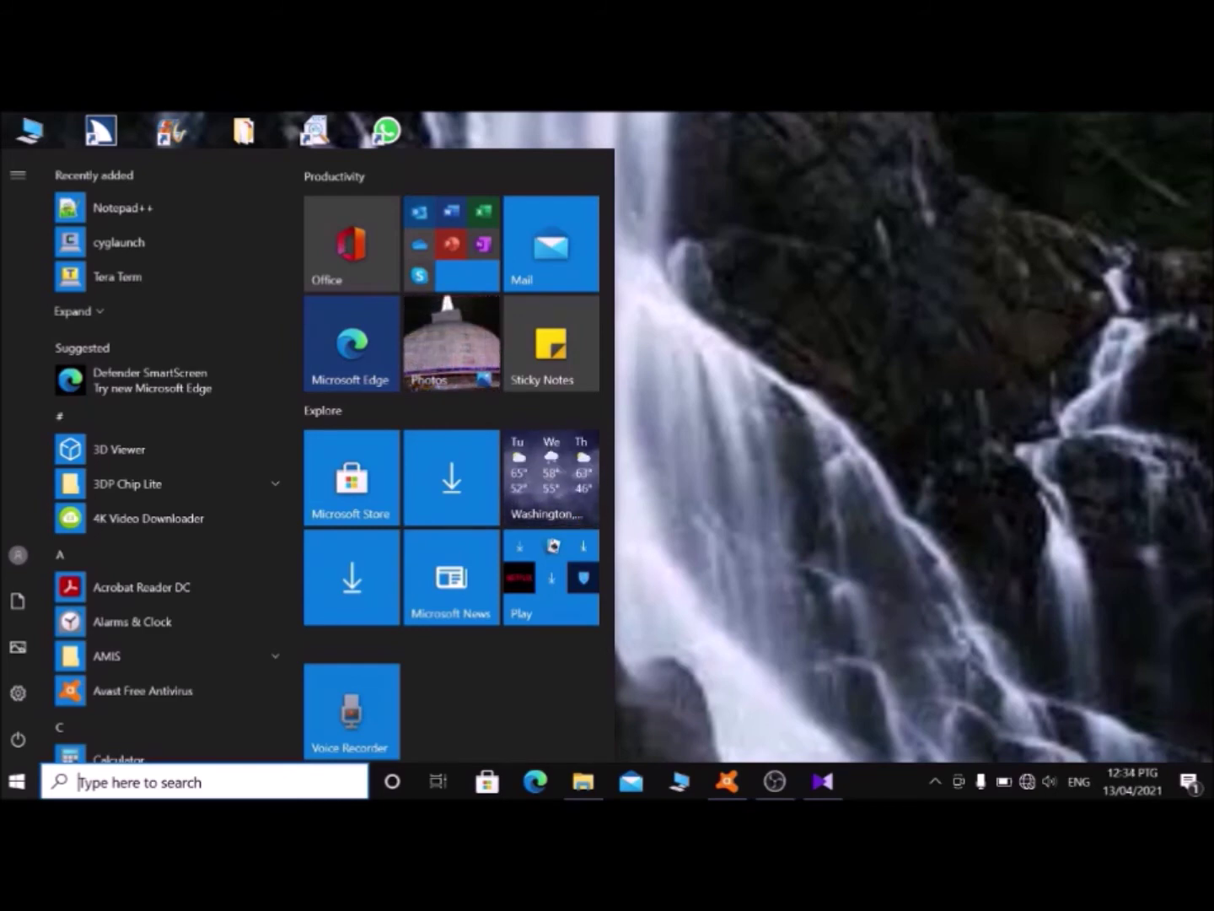
type("4")
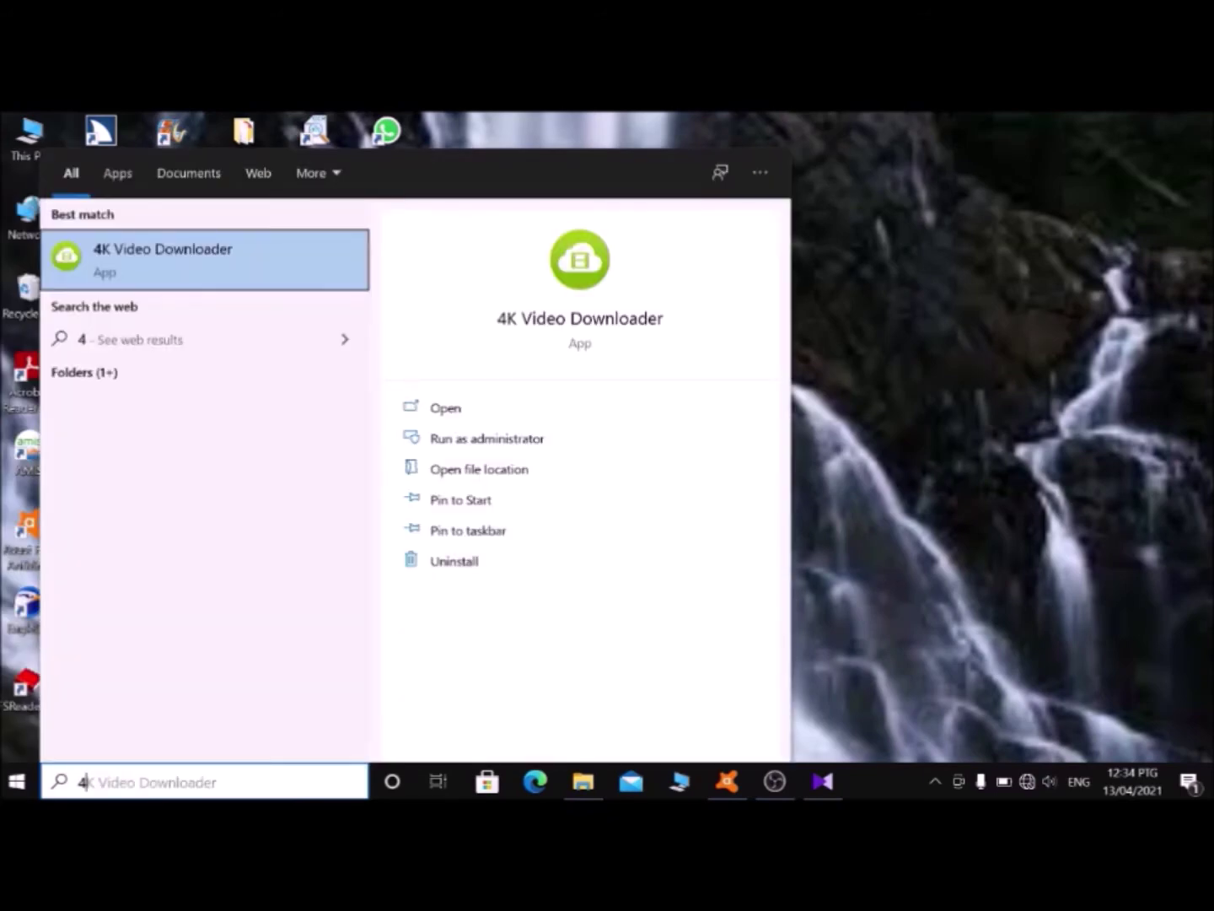
key("shift+F10")
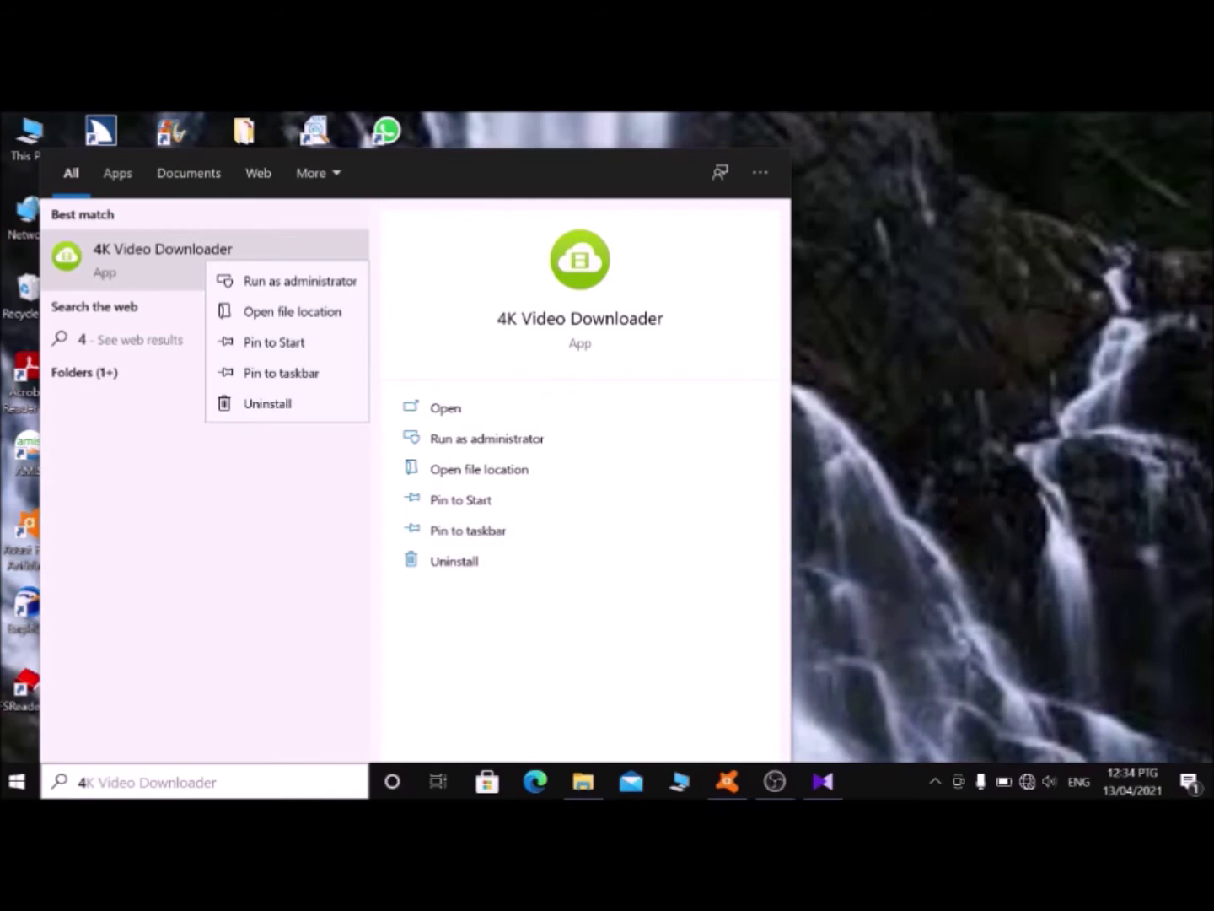
key("Down")
key("Down")
key("Down")
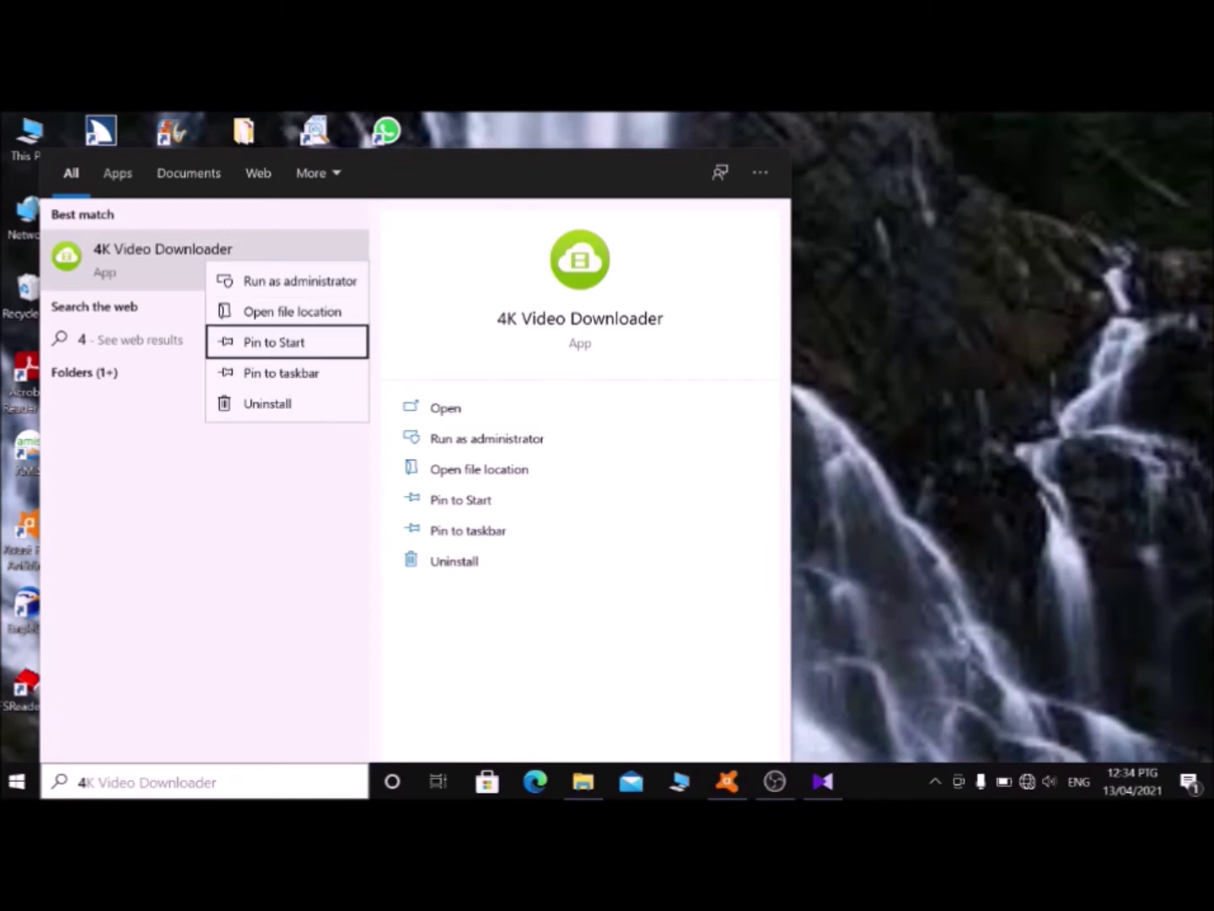
key("Down")
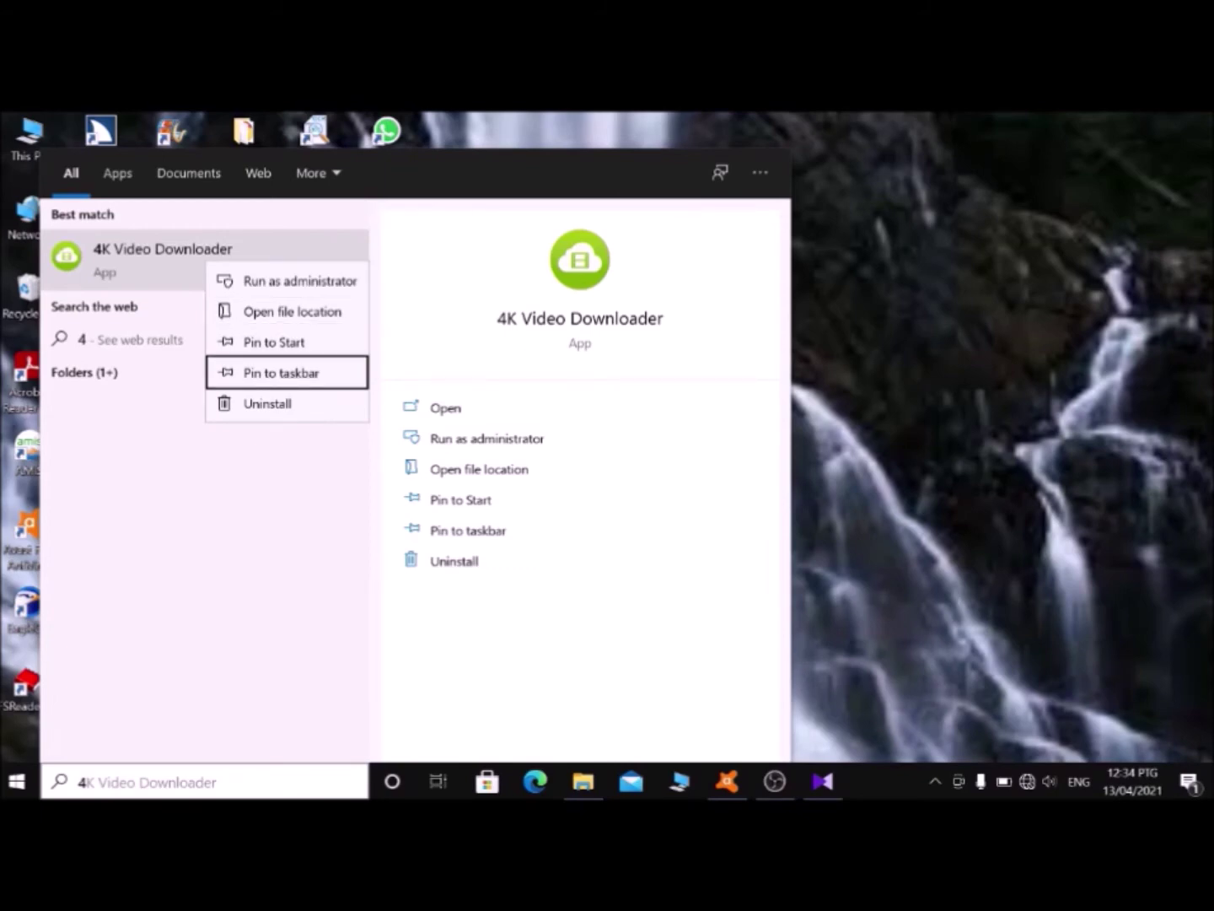
key("Return")
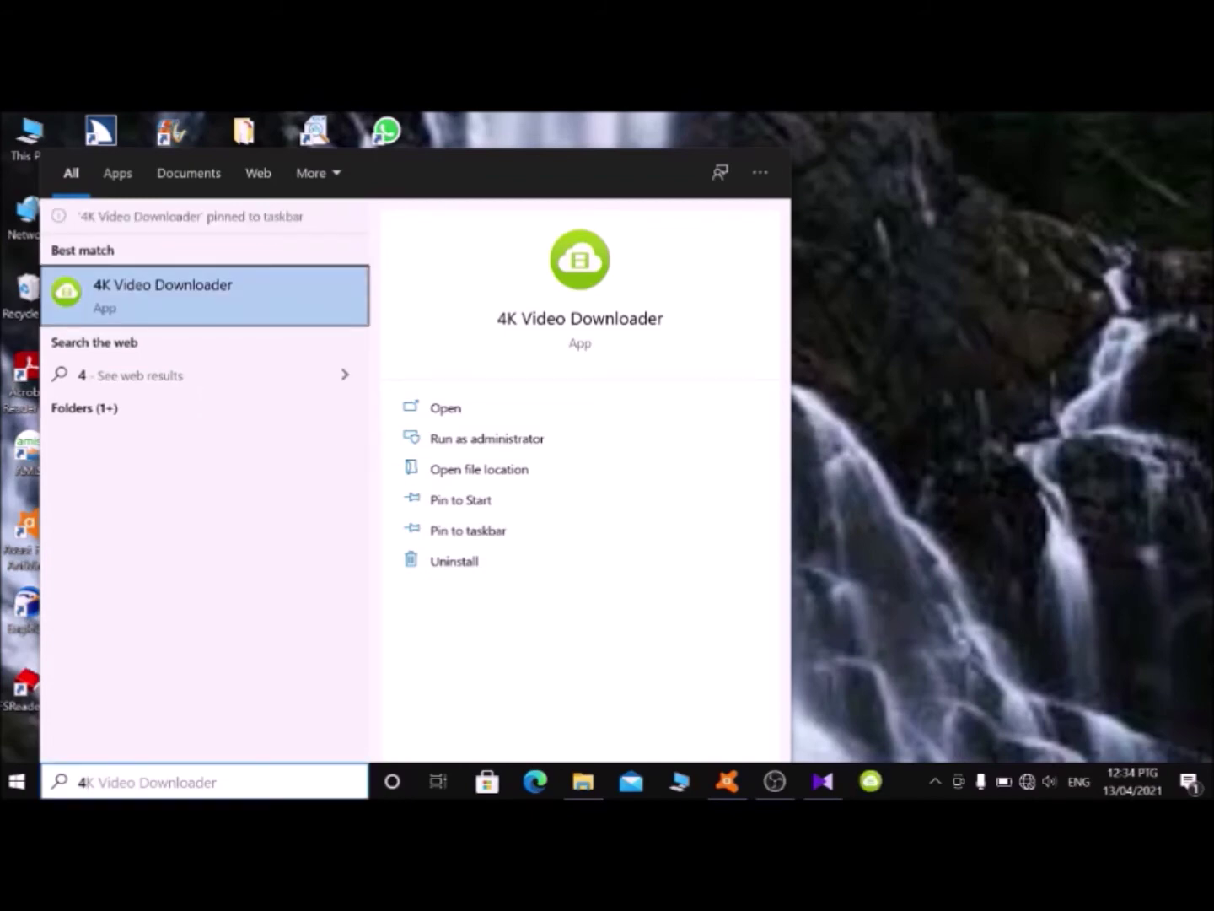
key("BackSpace")
key("Escape")
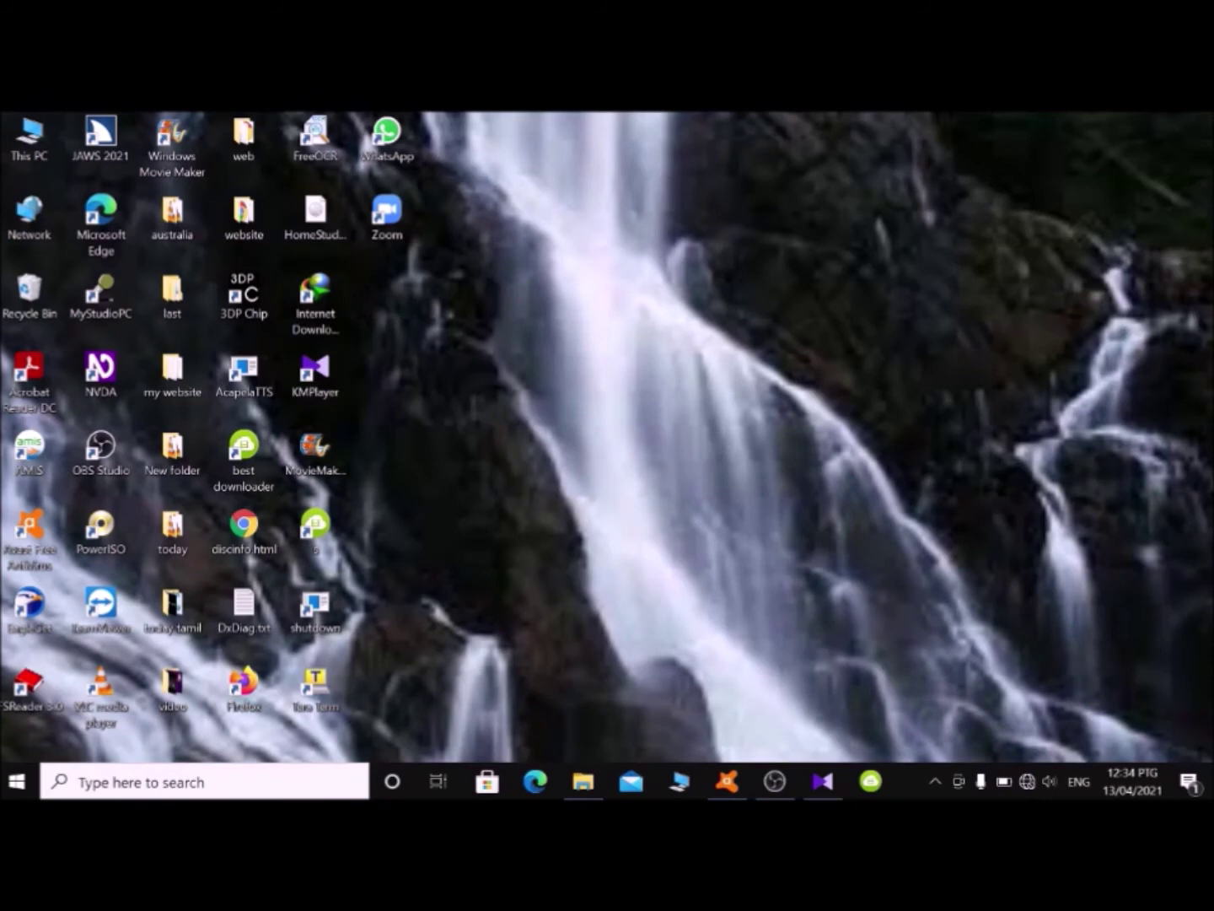
Go through the taskbar apps one by one up to 4K Video Downloader and return to the desktop
key("super+t")
key("Right")
key("Right")
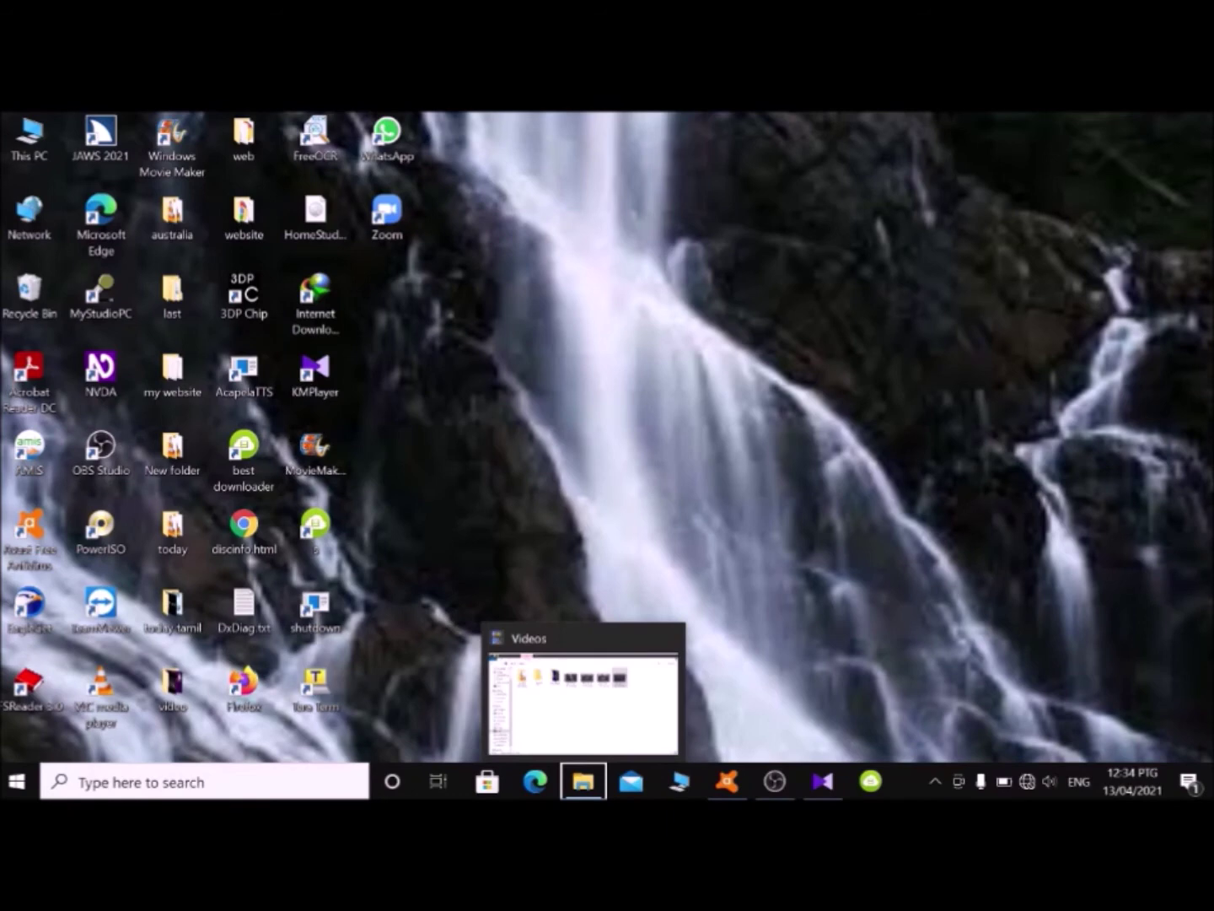
key("Right")
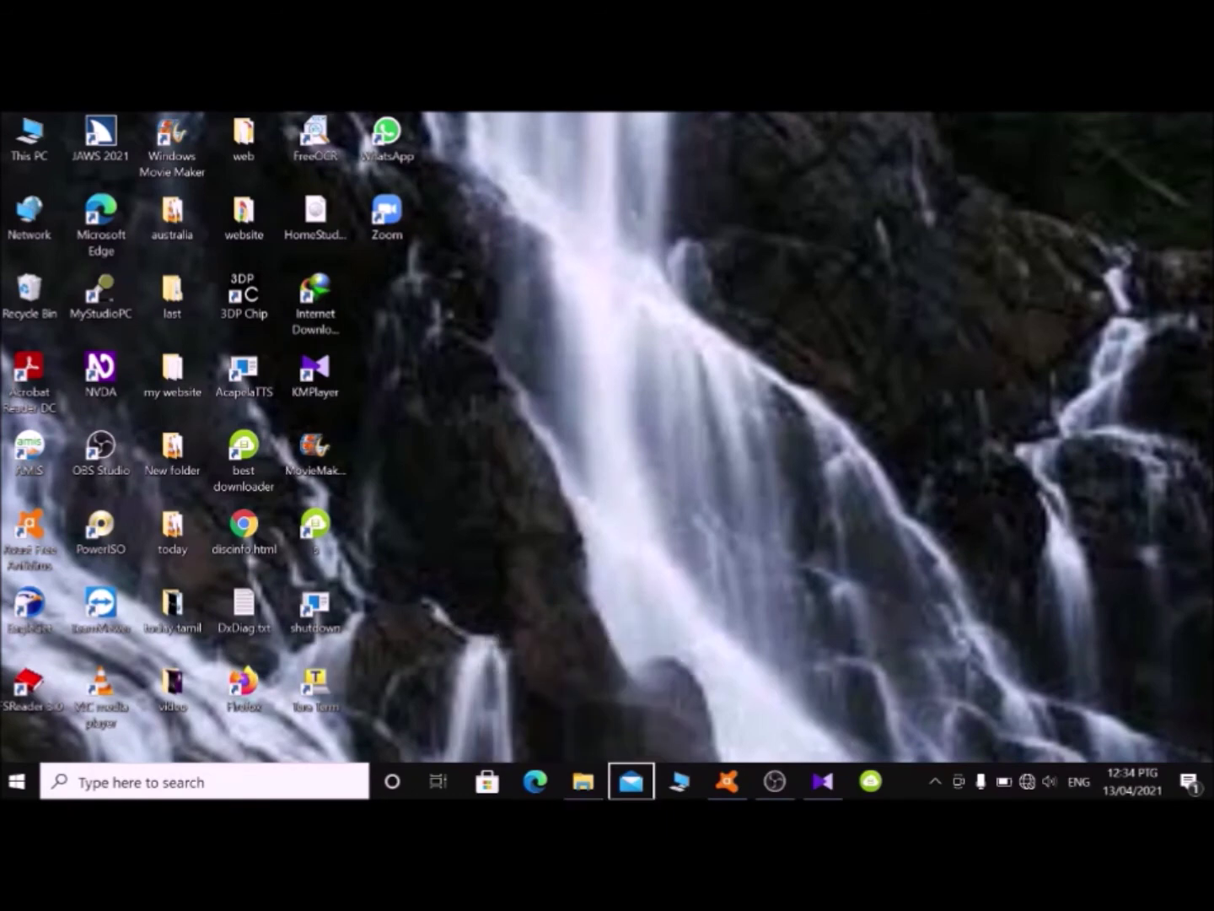
key("Right")
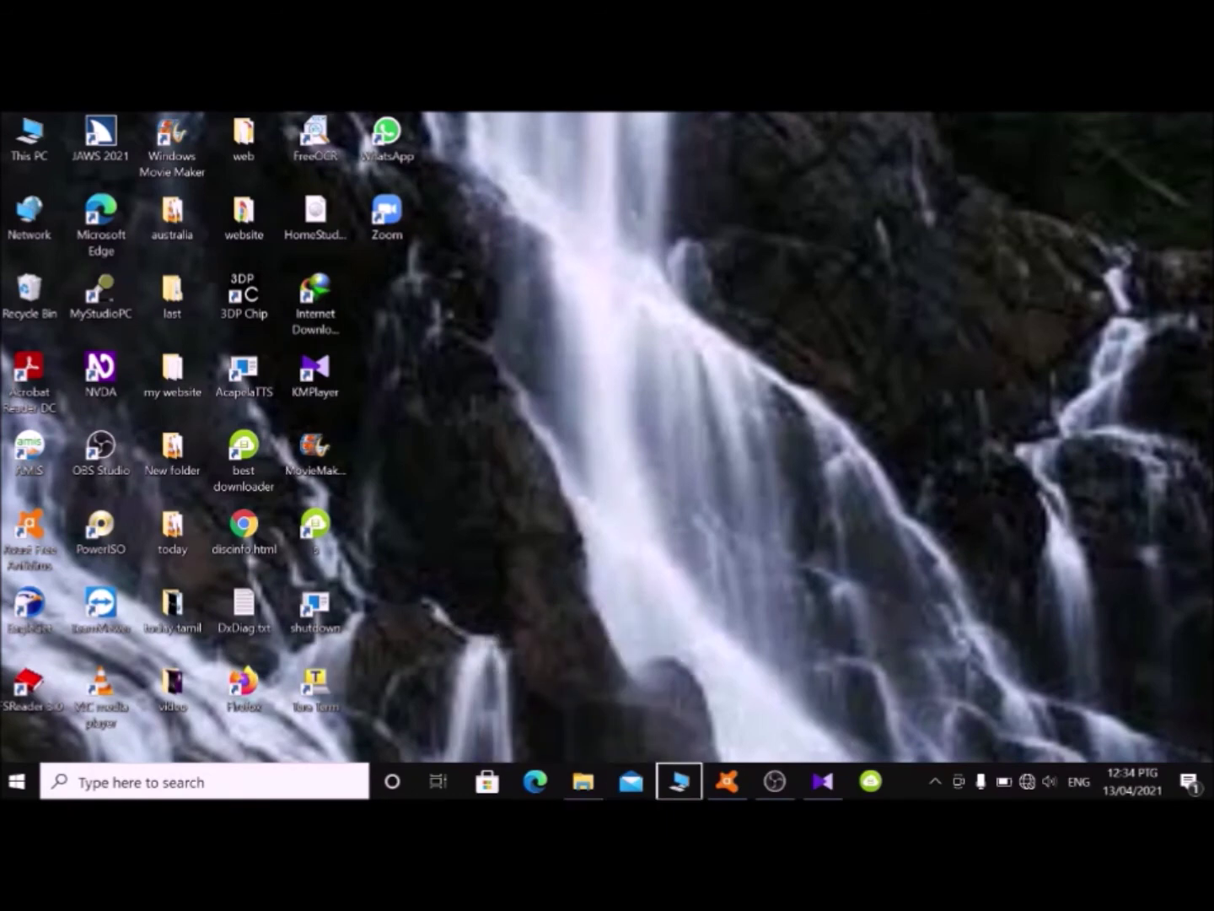
key("Right")
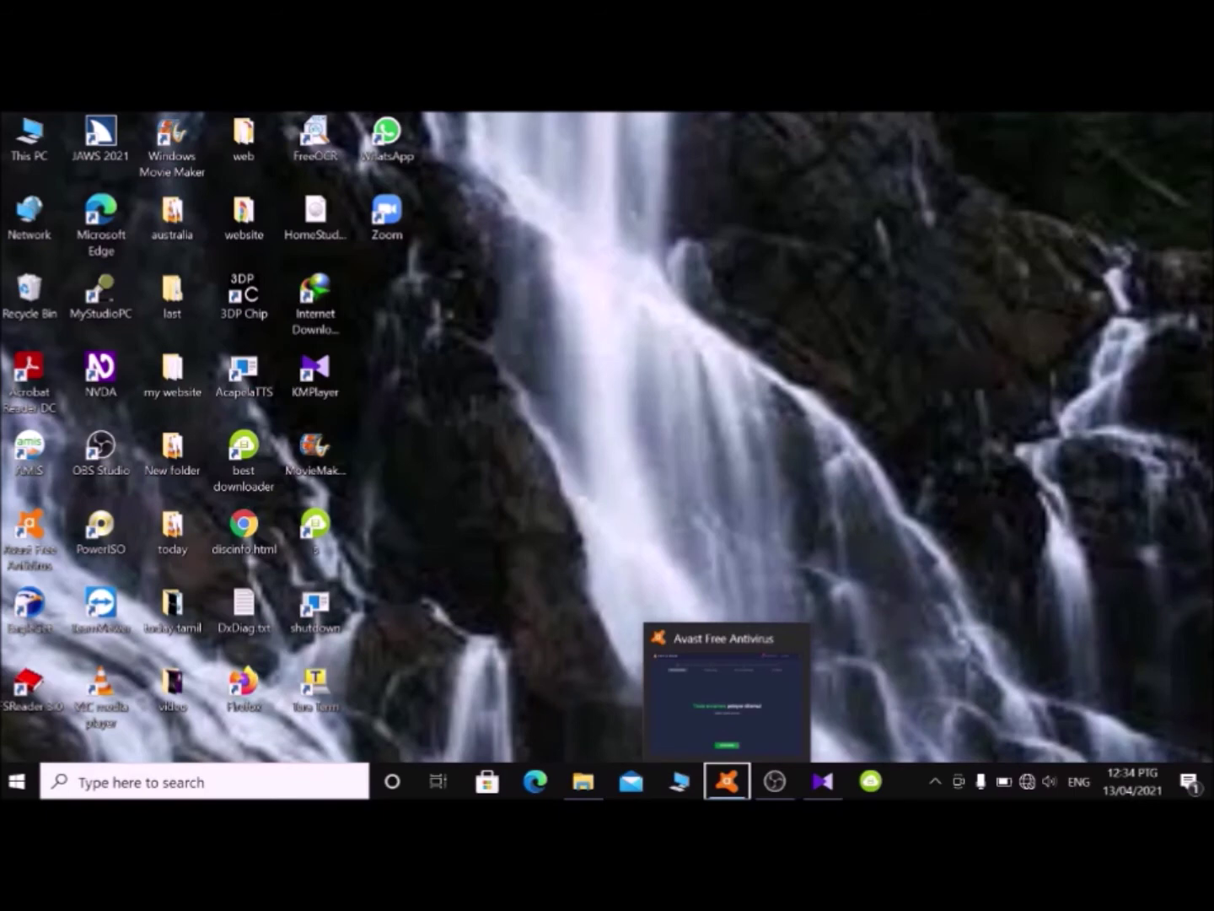
key("Right")
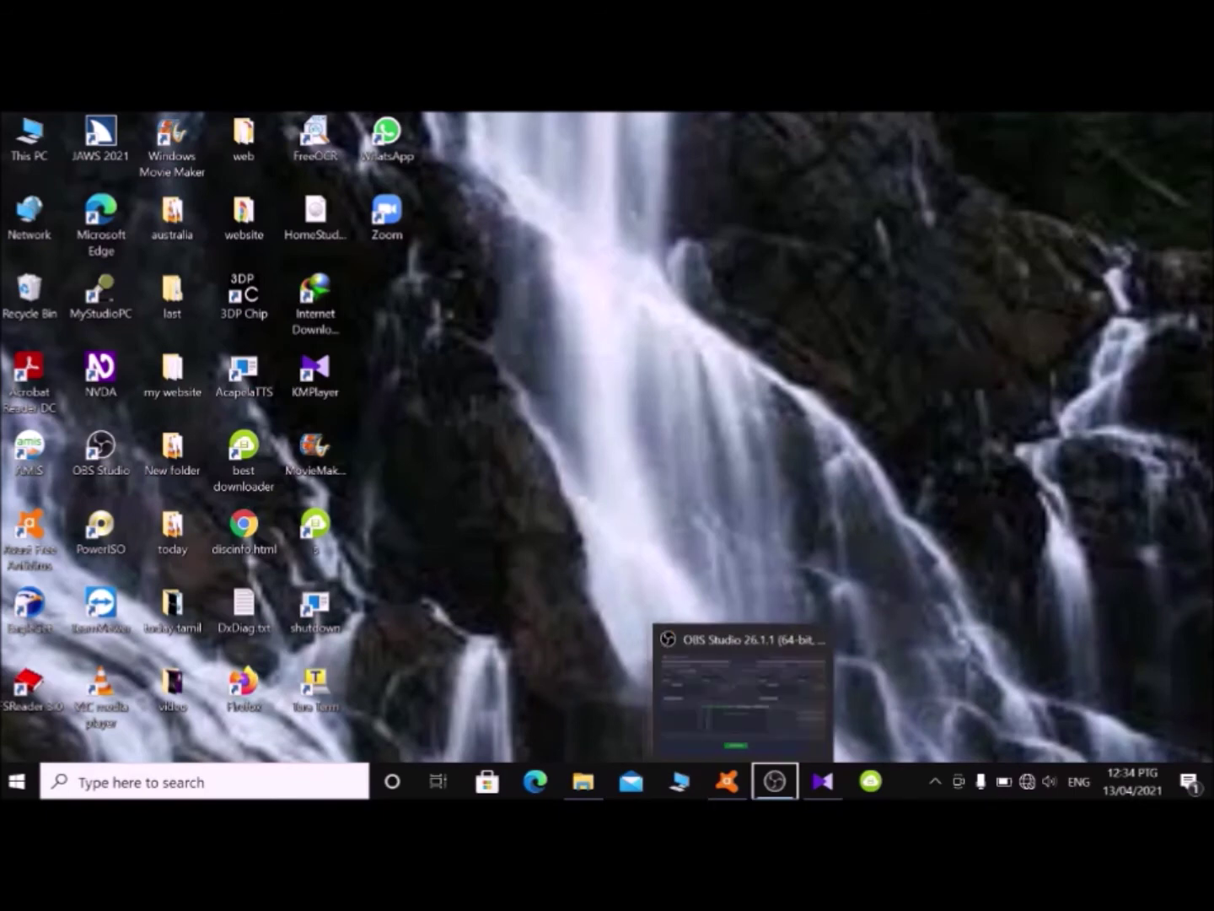
key("Right")
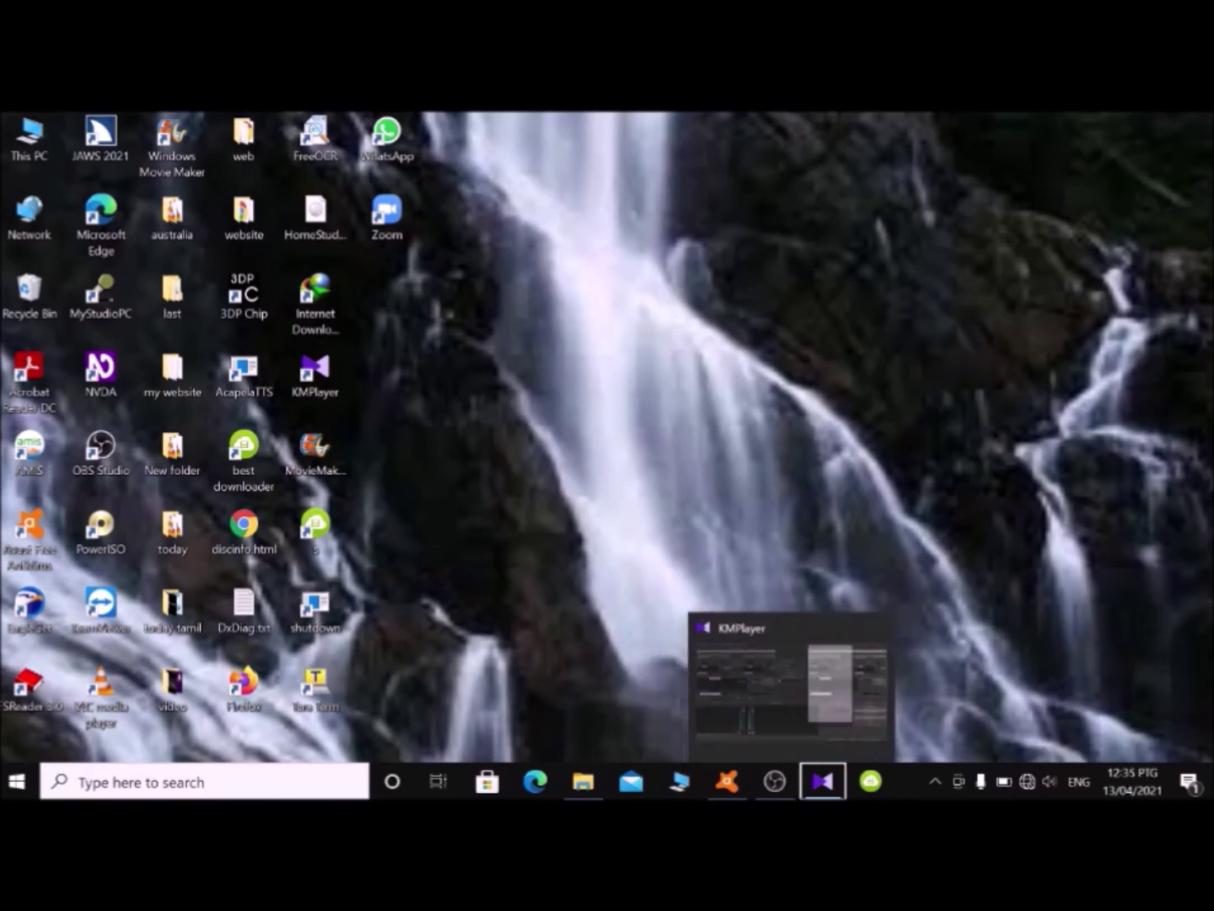
key("Right")
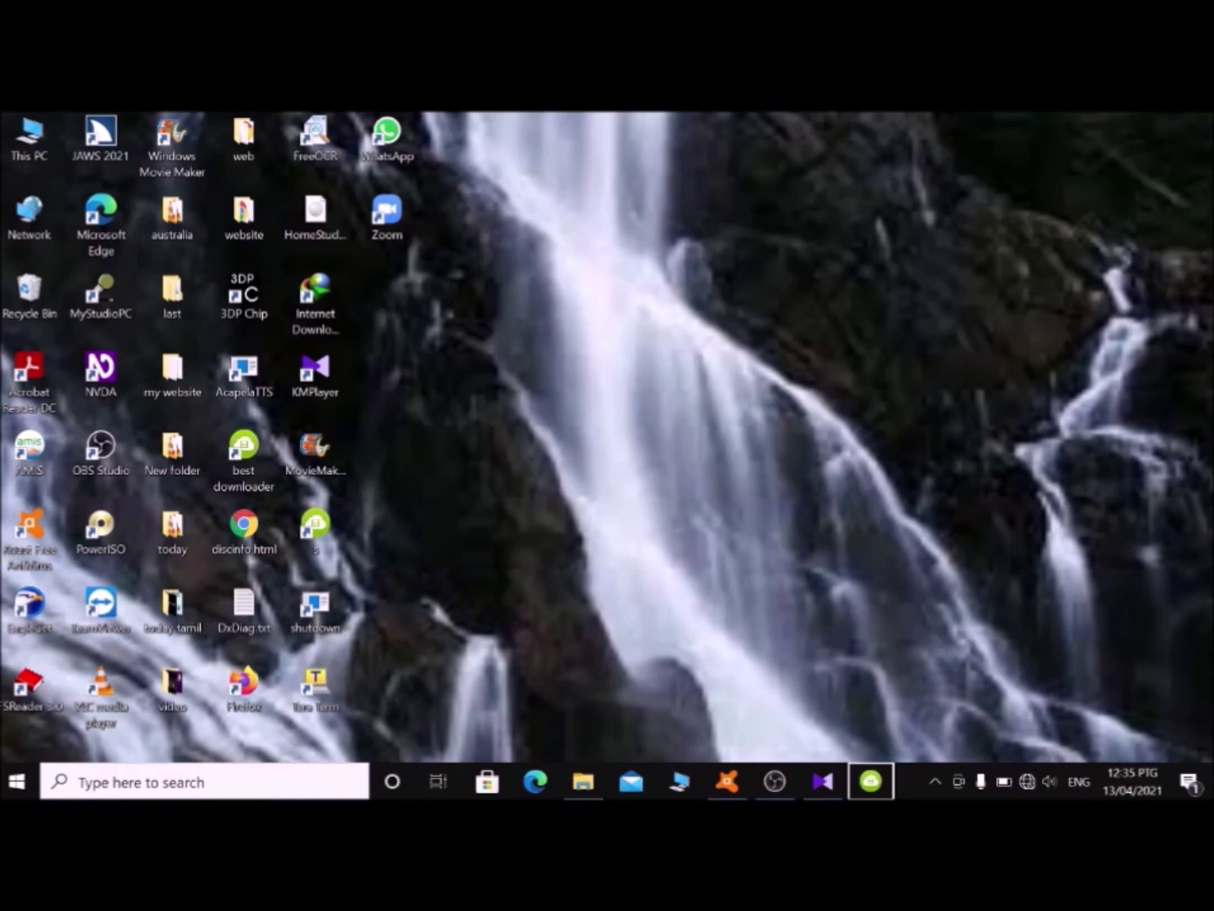
key("super+d")
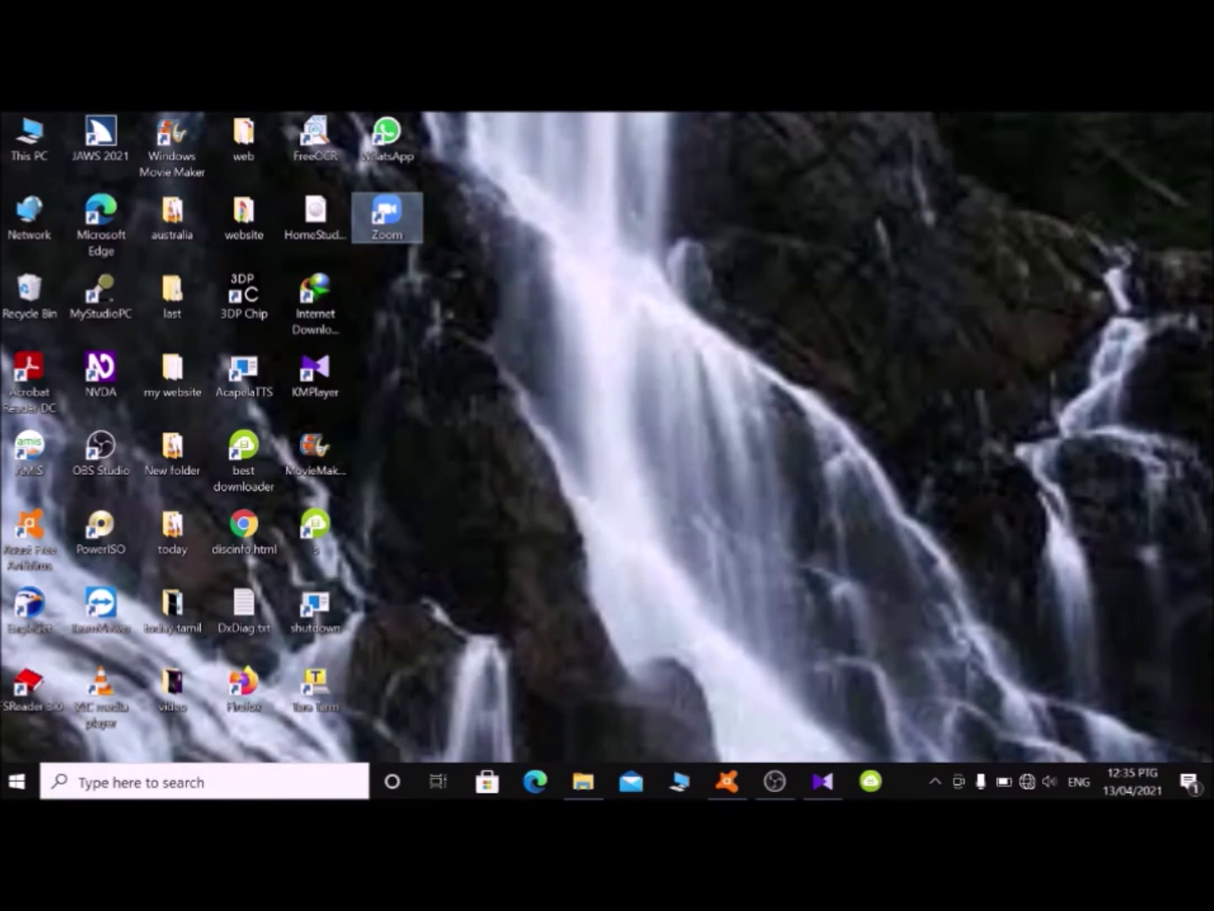
Unpin 4K Video Downloader from the taskbar
key("super+t")
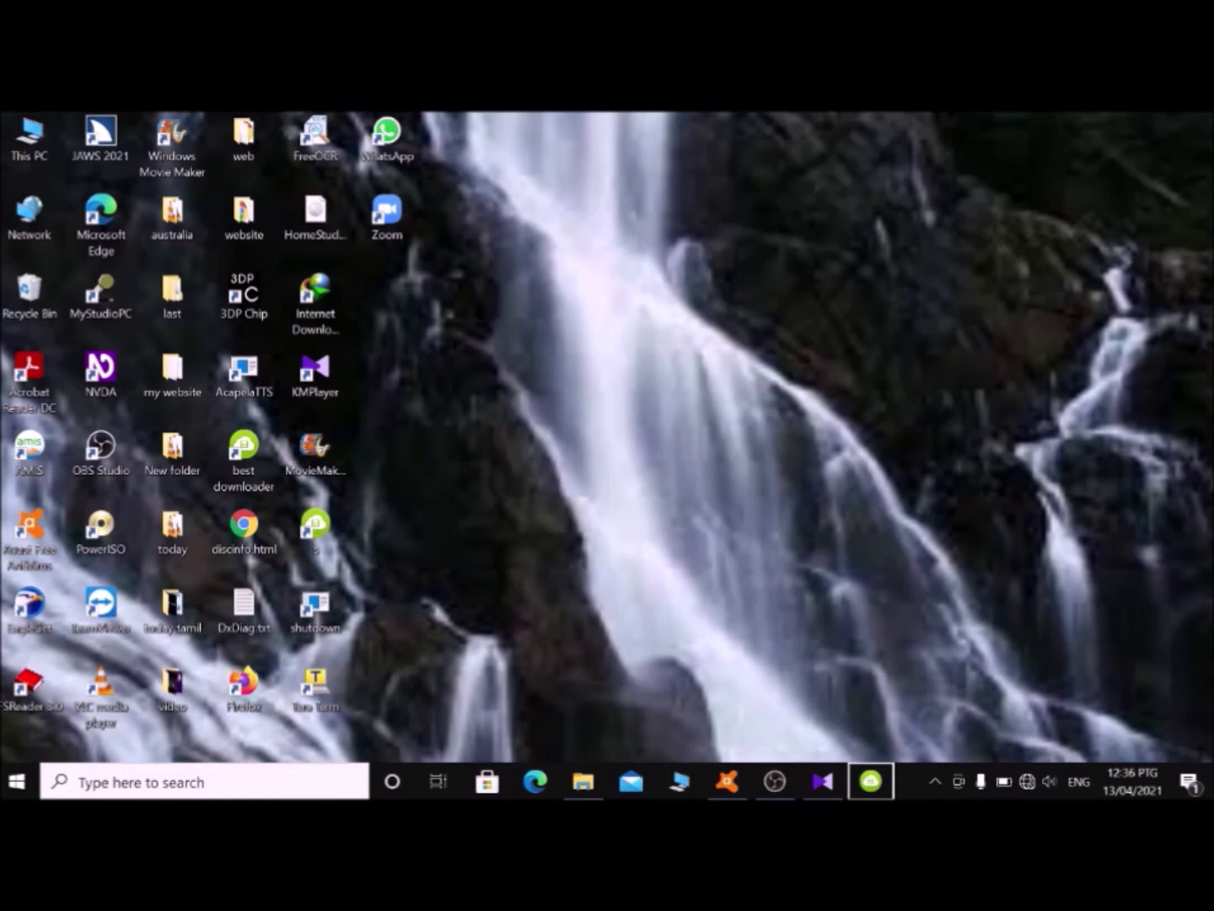
key("shift+F10")
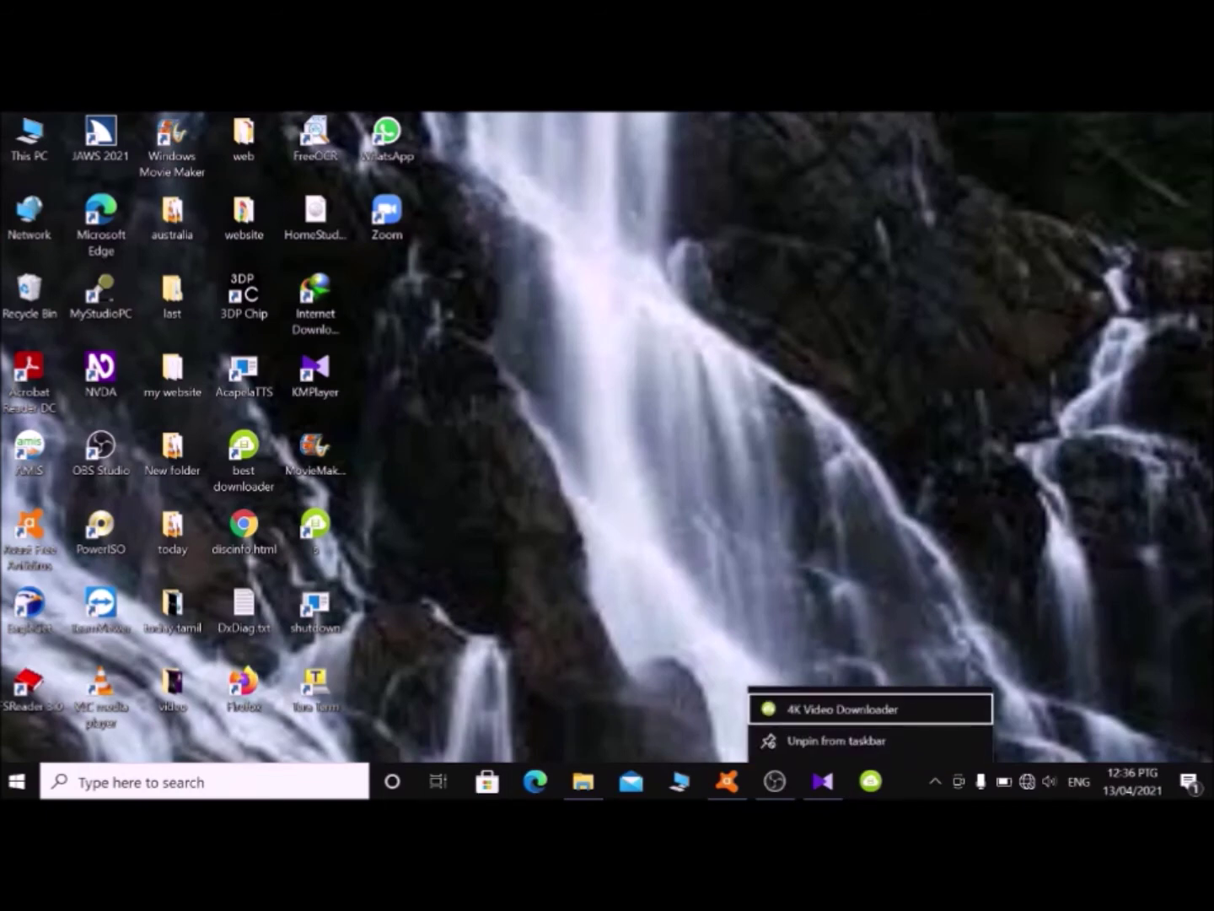
key("Down")
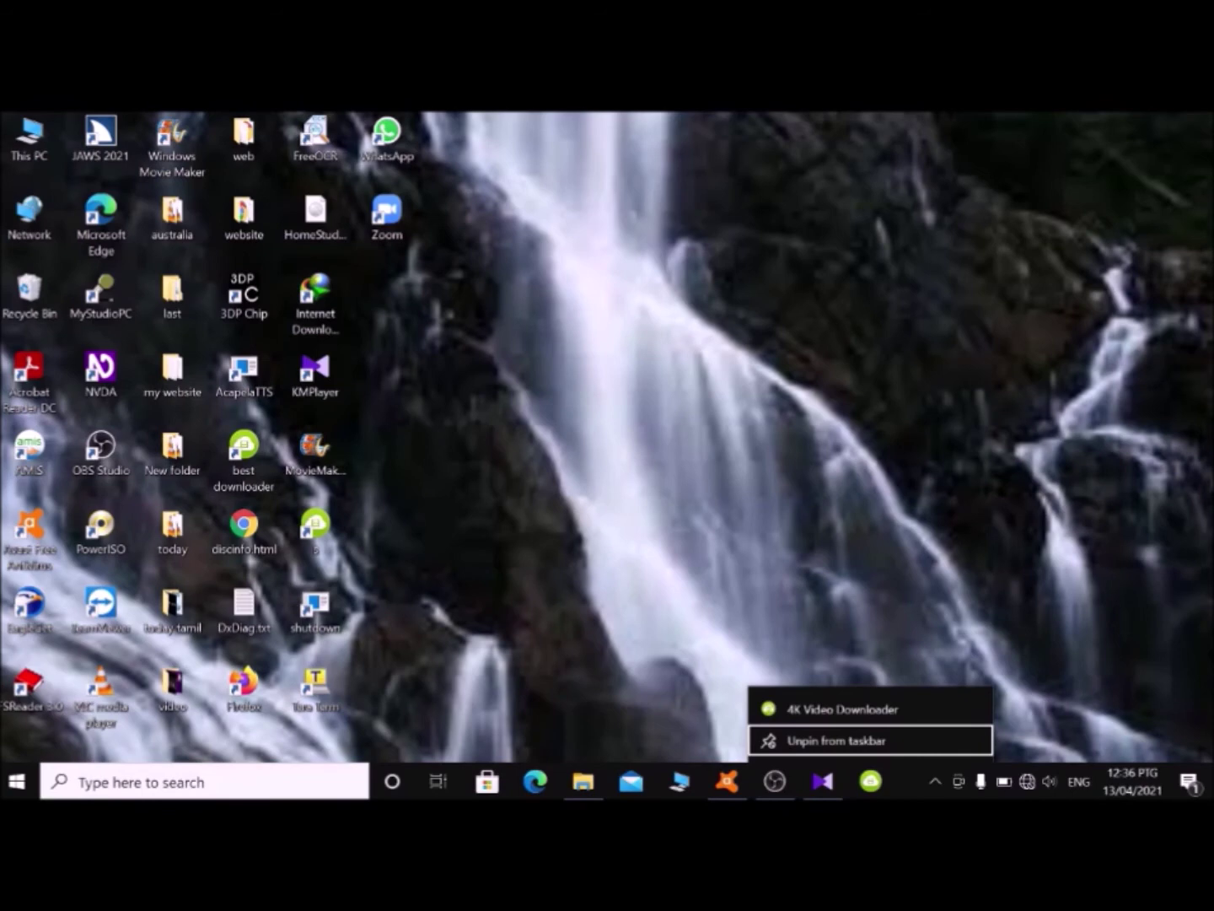
key("Return")
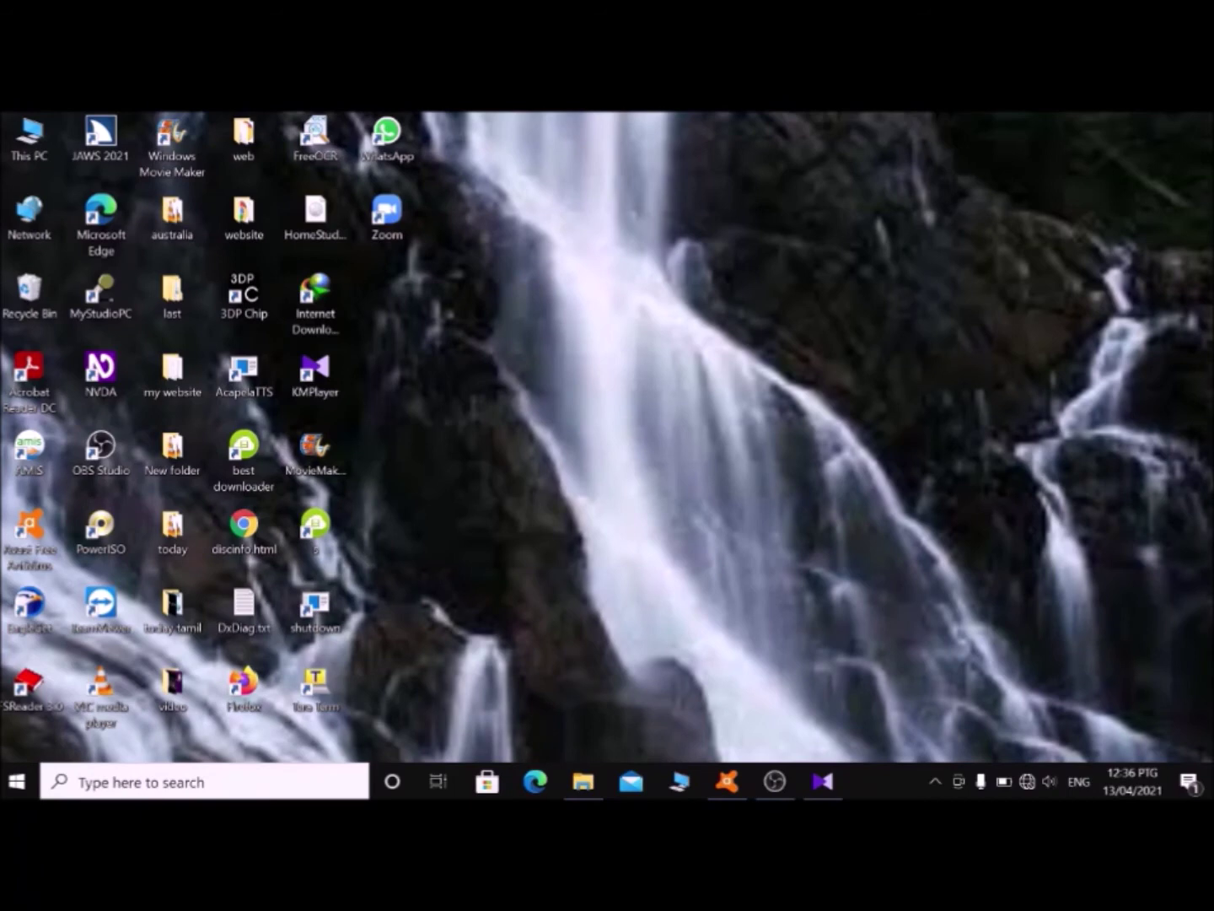
Search Windows for "taskbar" and open the Taskbar settings page
key("super")
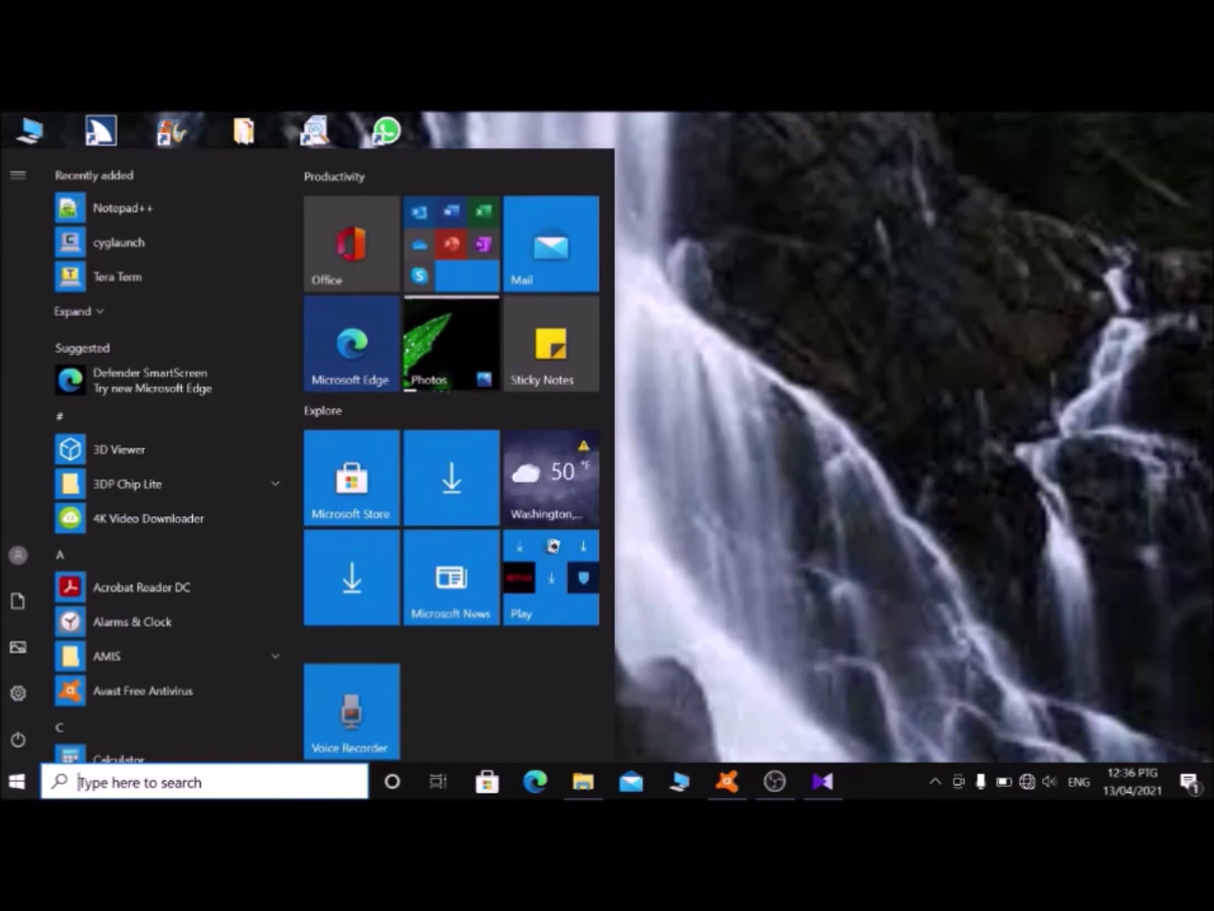
type("ta")
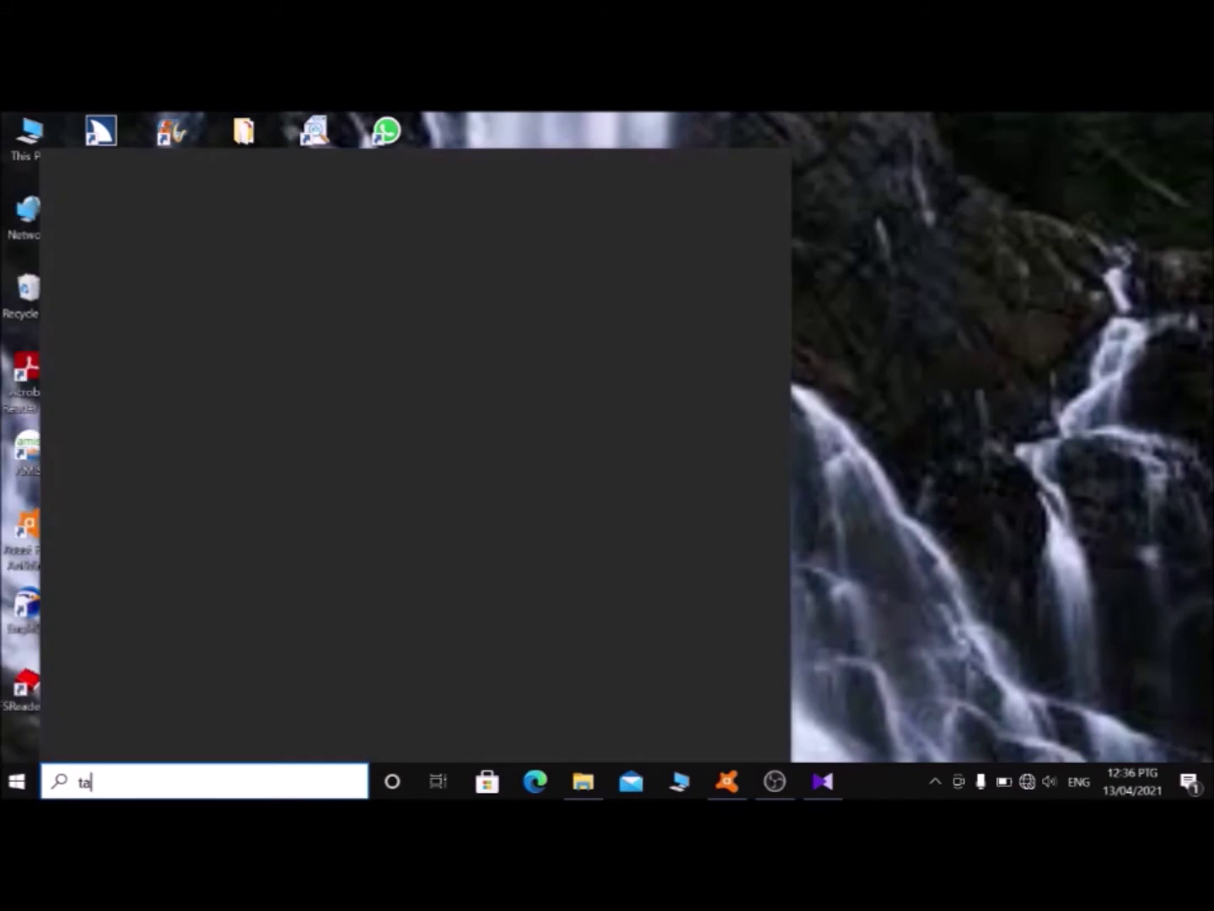
type("skbar")
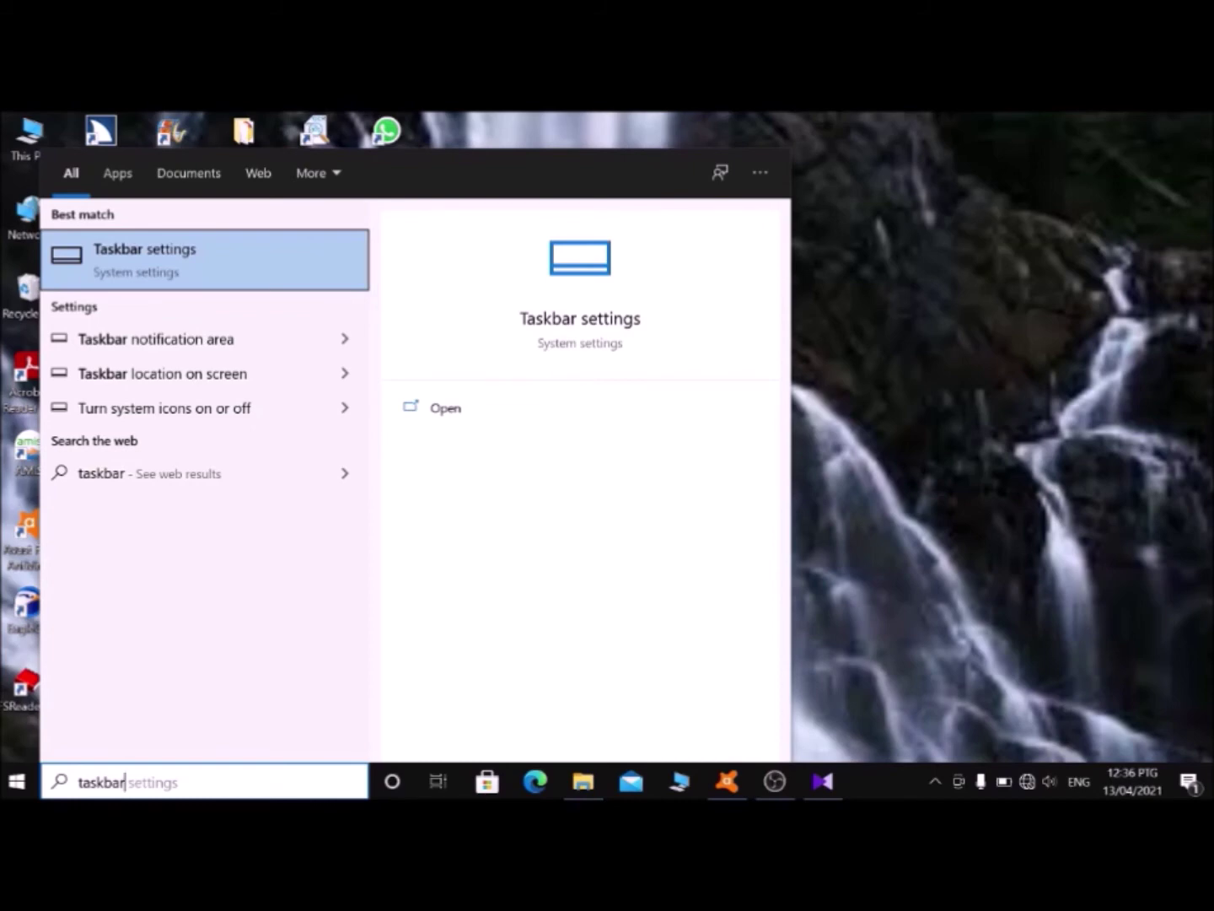
key("Return")
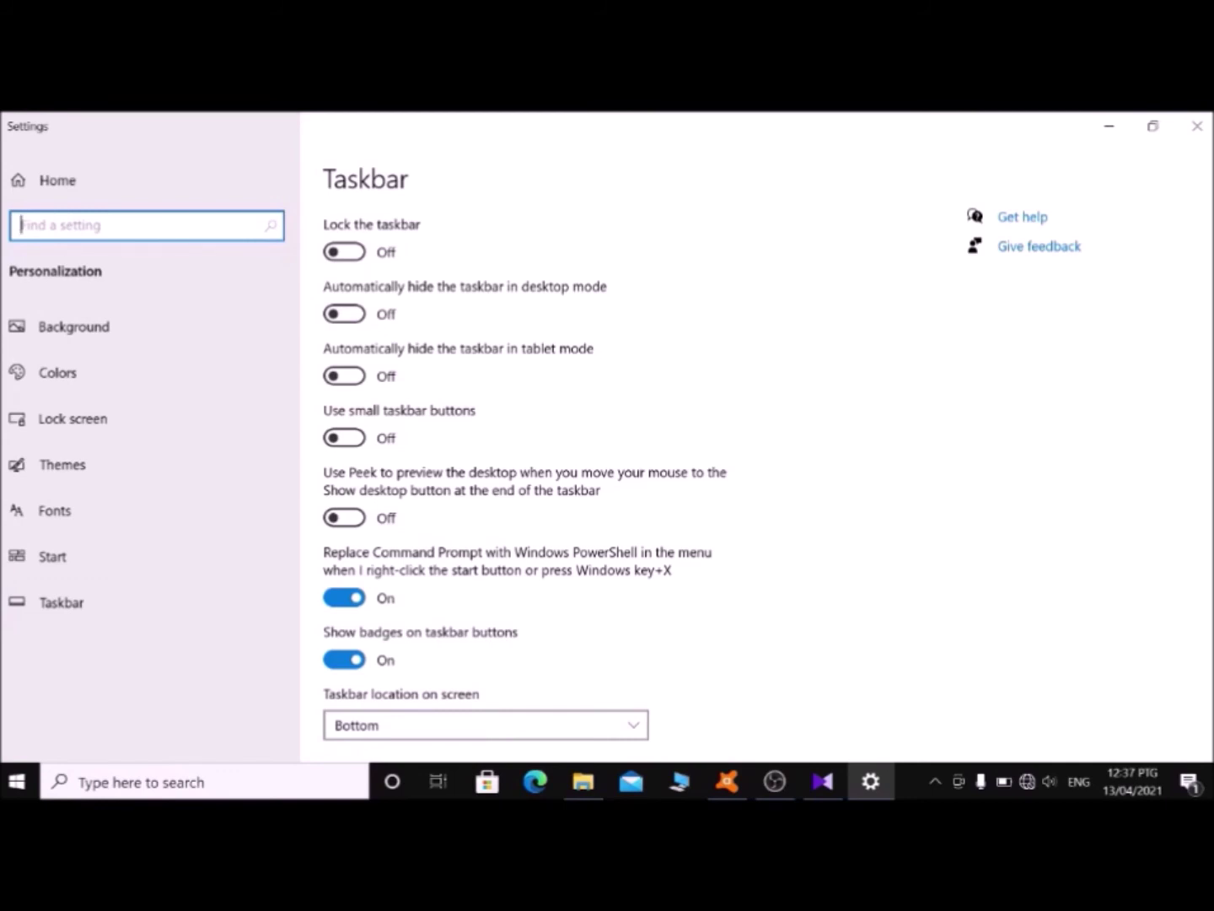
Review the Taskbar settings switches one by one, from Lock the taskbar to Show badges on taskbar buttons
key("Tab")
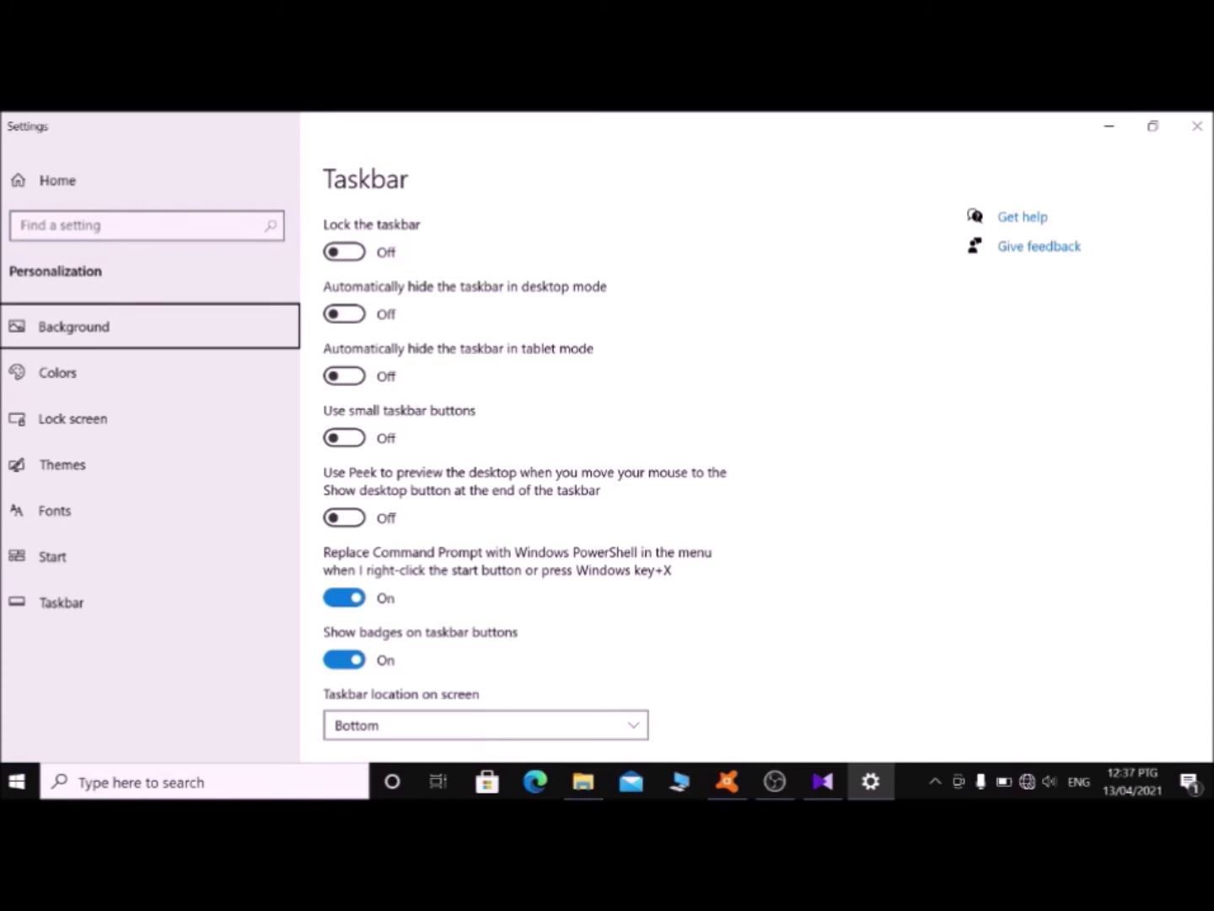
key("Tab")
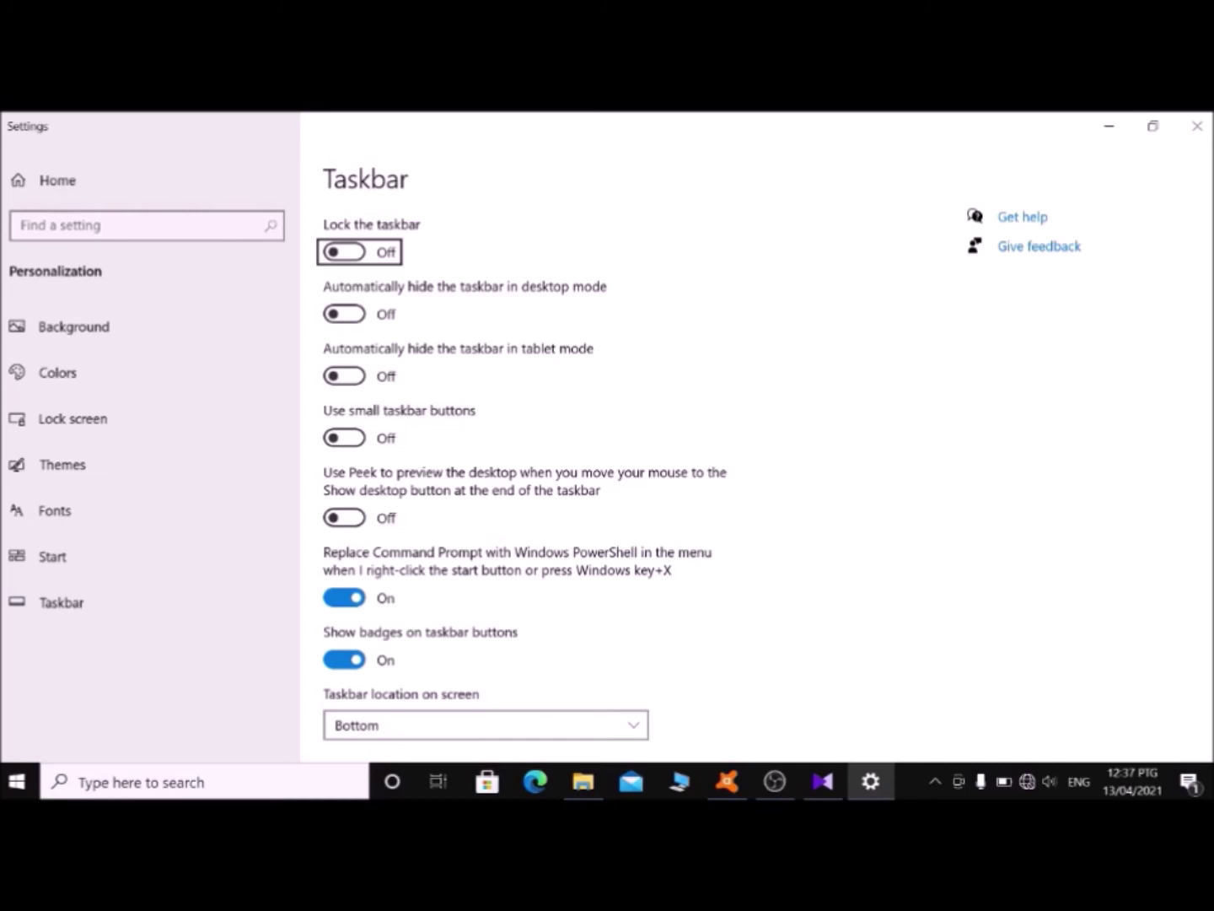
key("Tab")
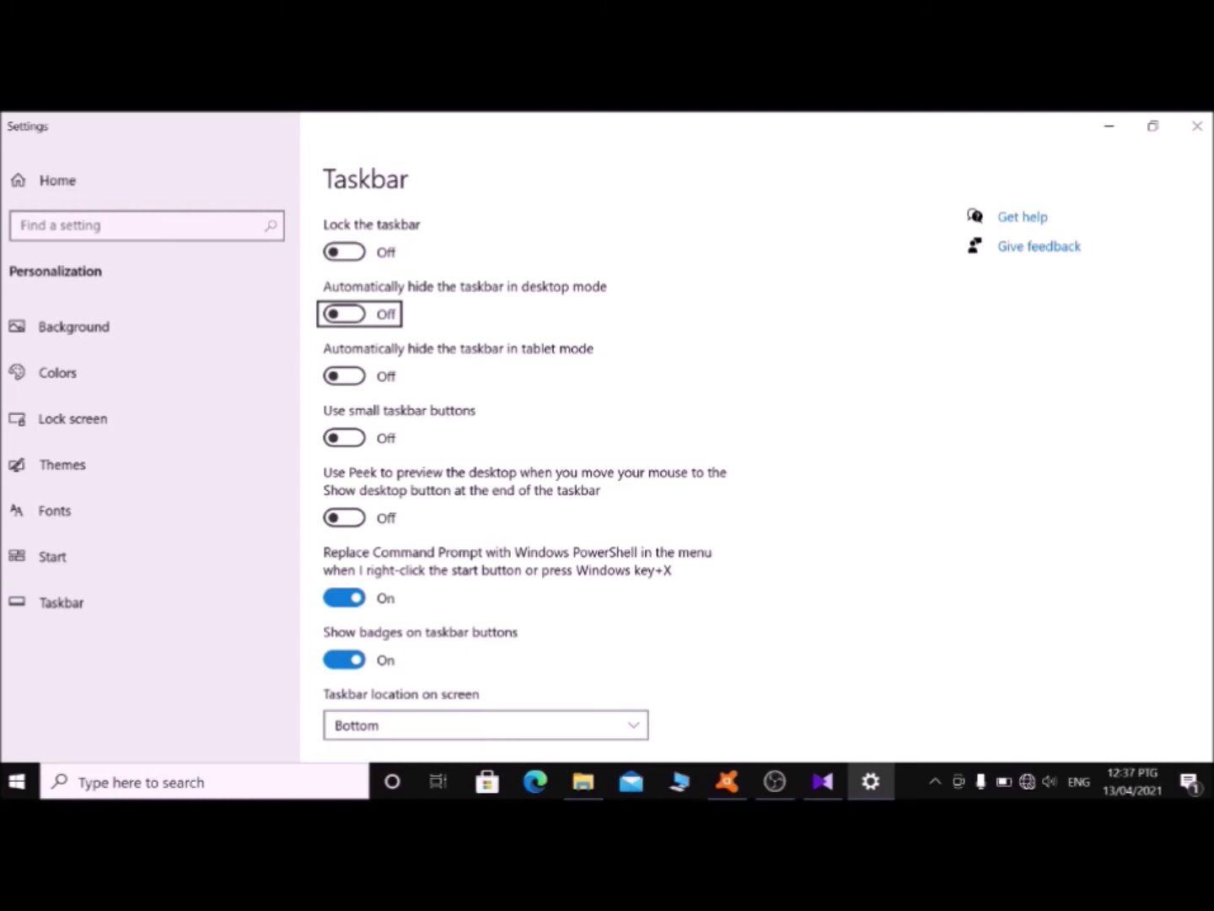
key("Tab")
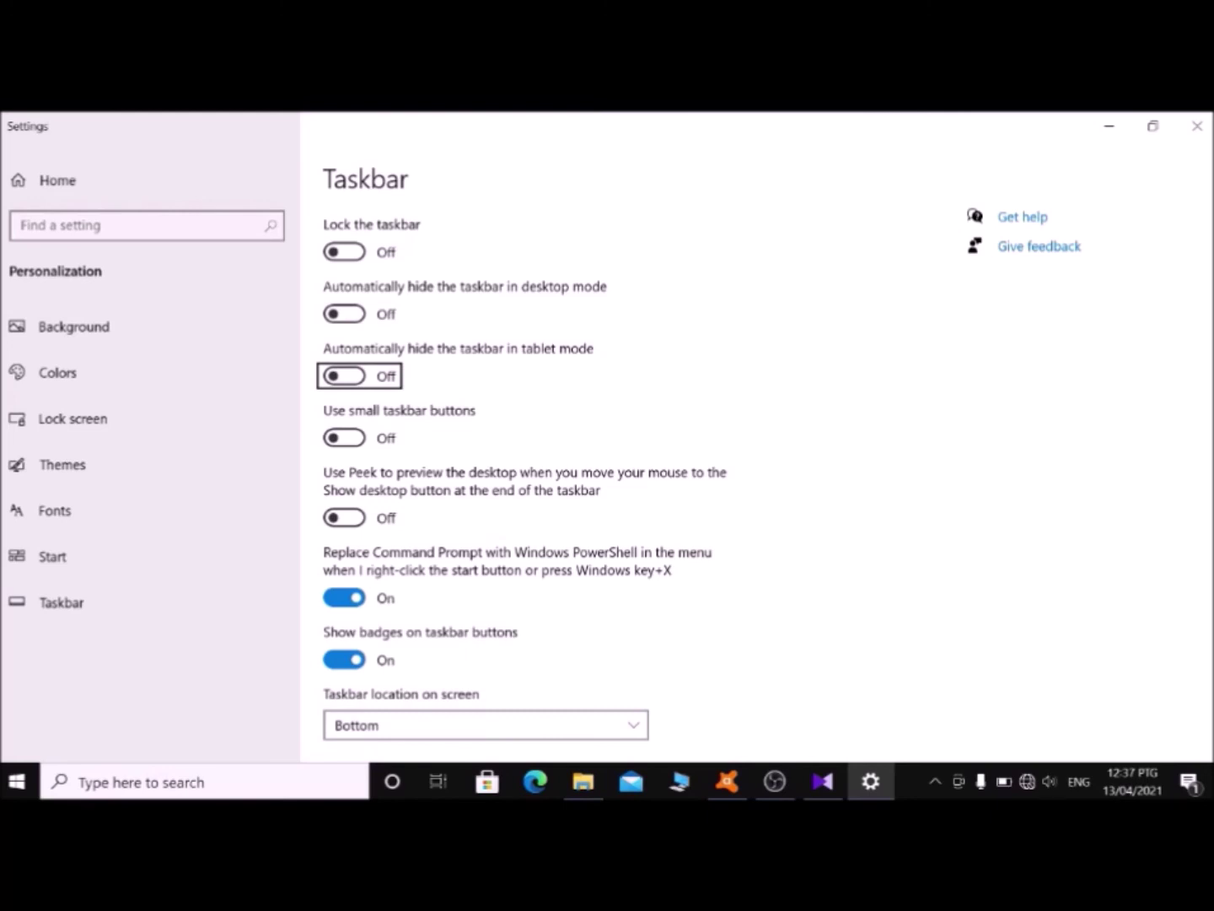
key("Tab")
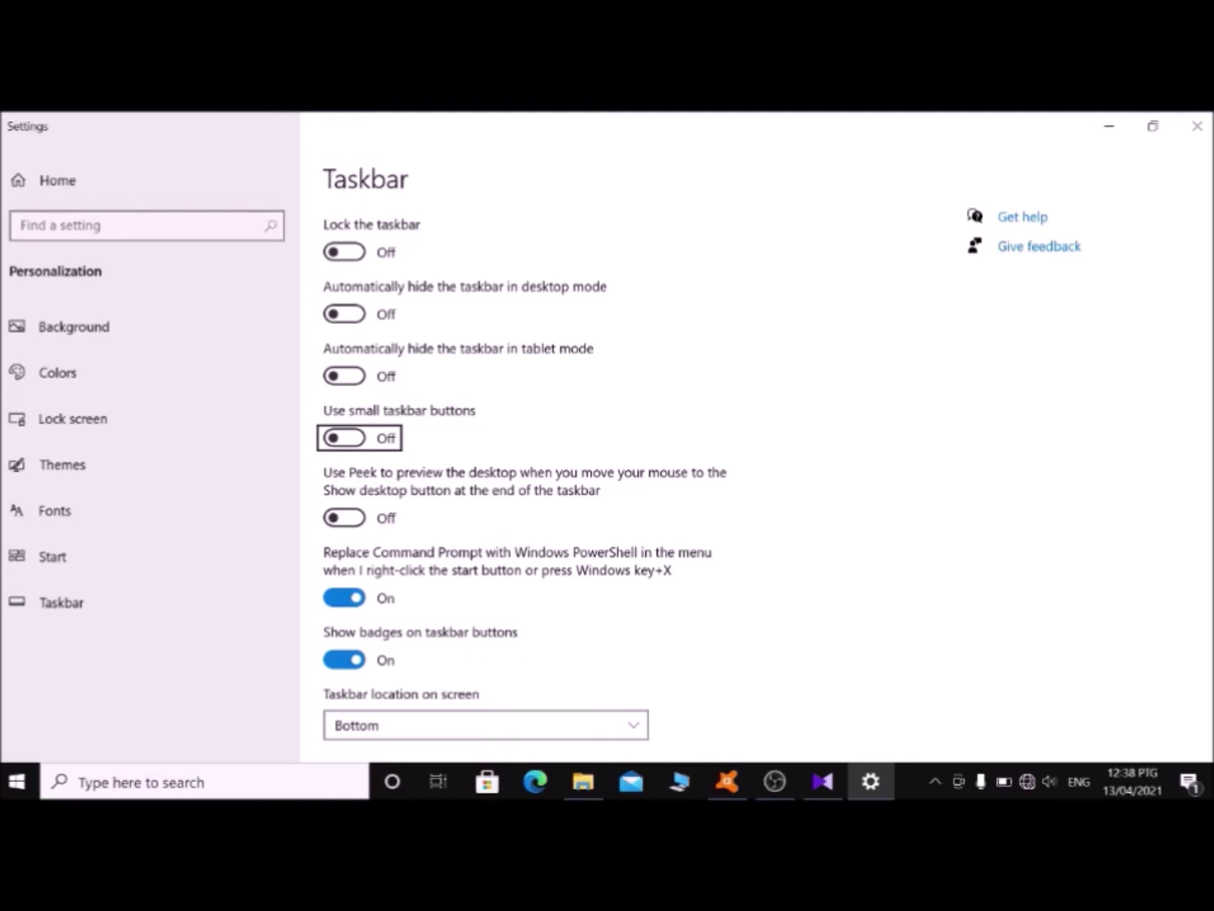
key("Tab")
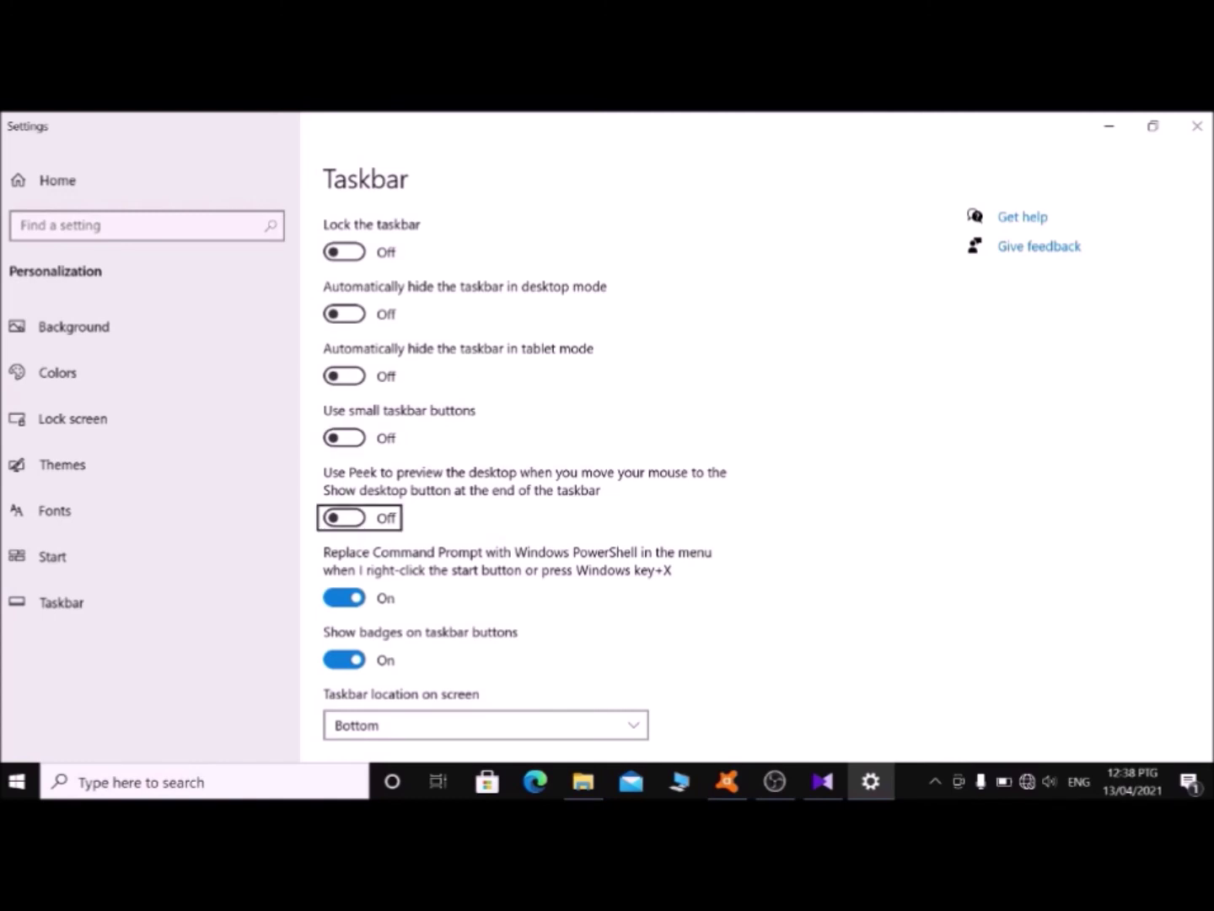
key("Tab")
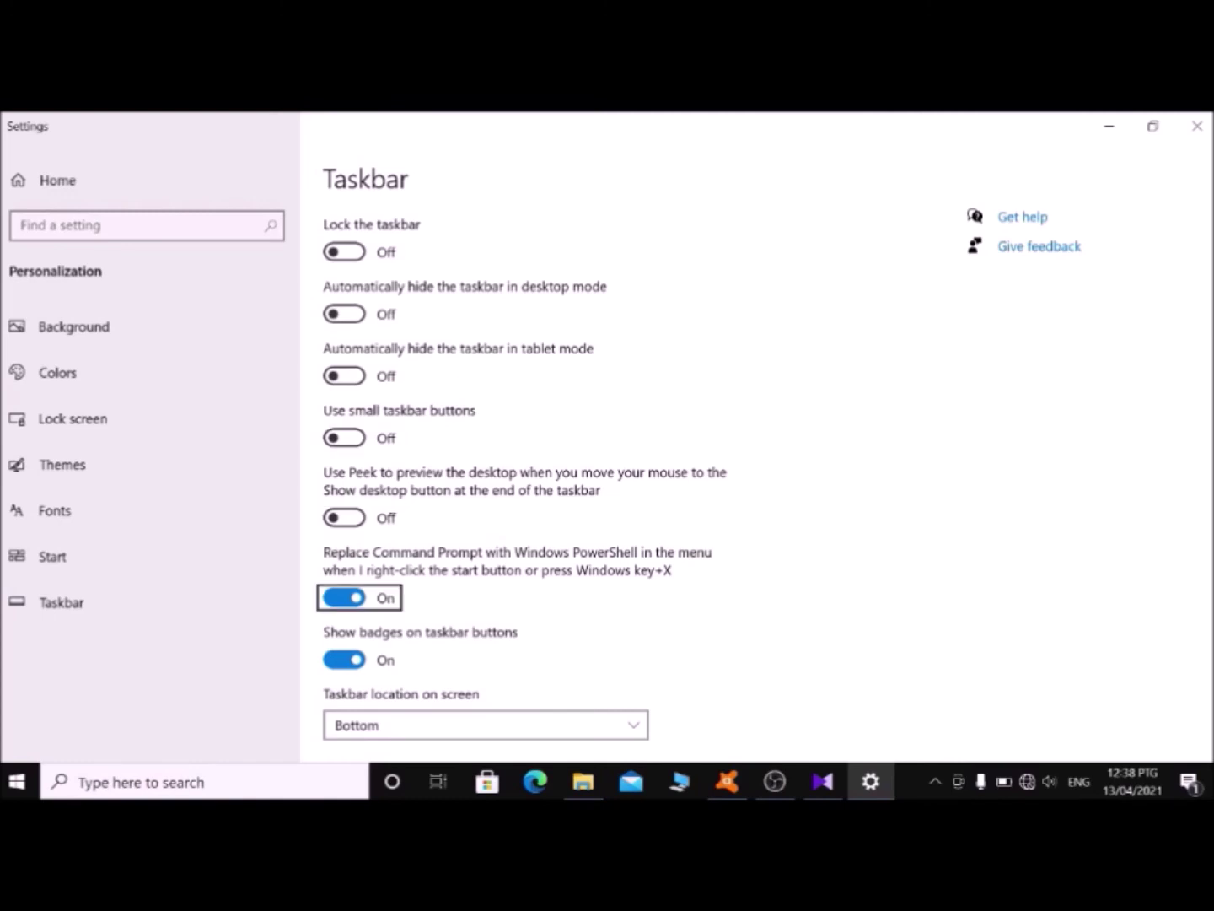
key("Tab")
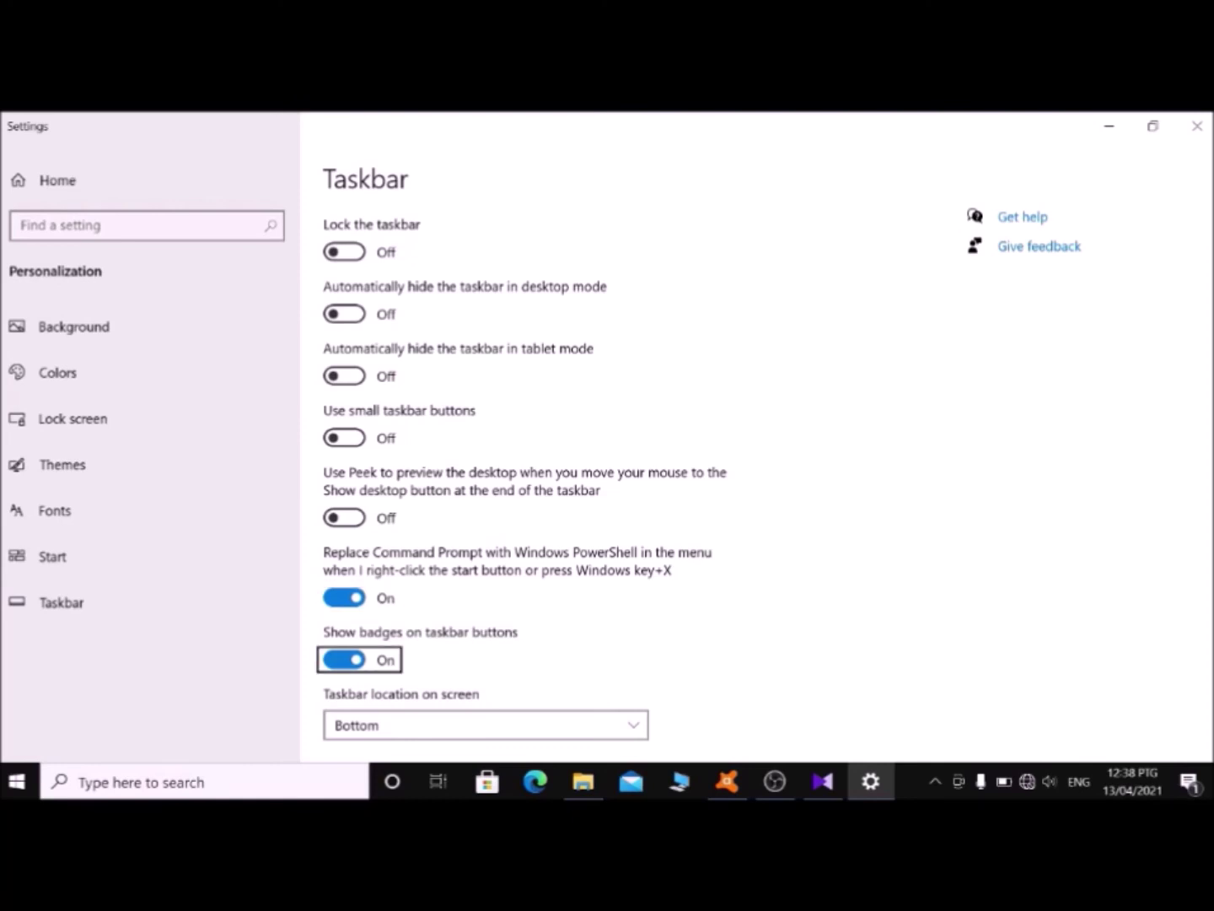
Try the taskbar location on screen at Right and Top, and return it to Bottom
key("Tab")
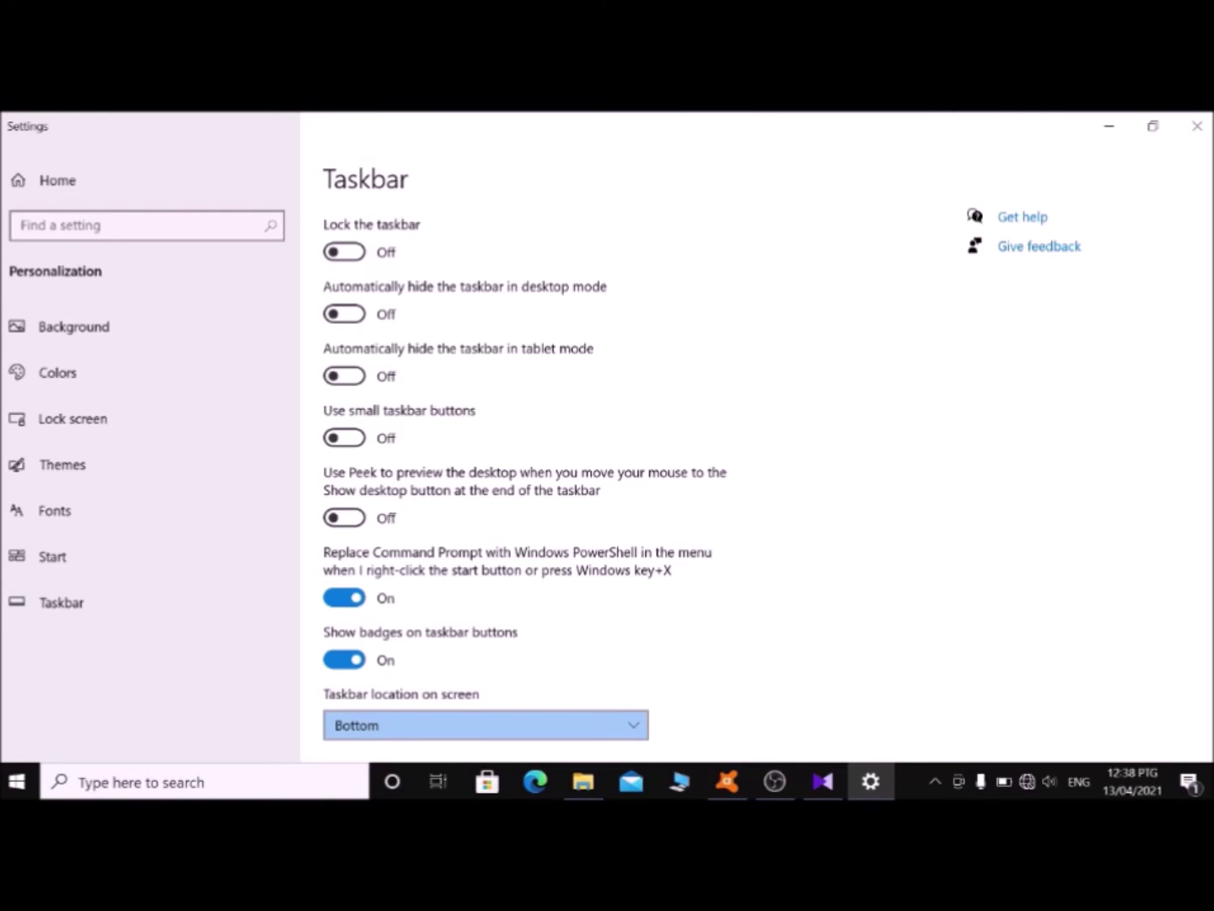
key("Up")
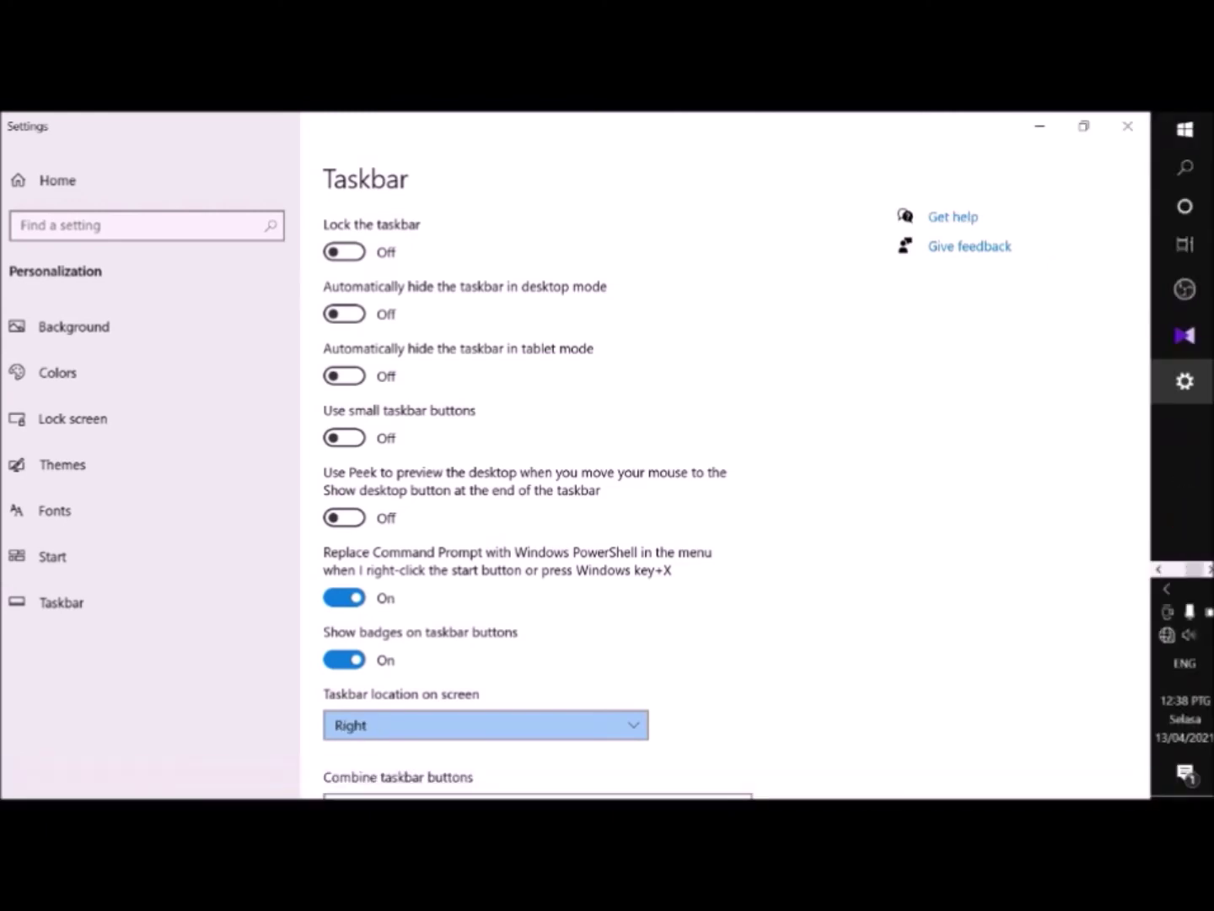
key("Down")
key("Up")
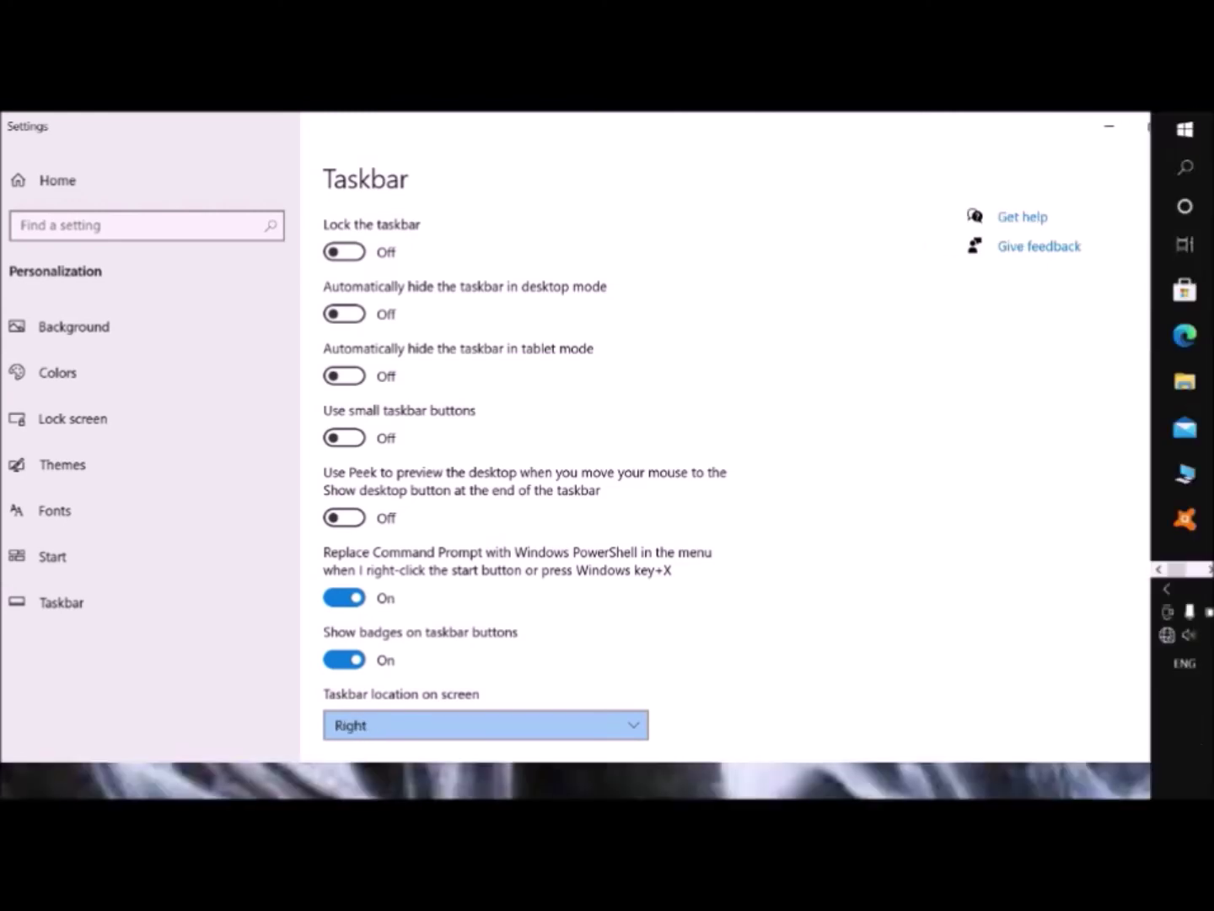
key("Up")
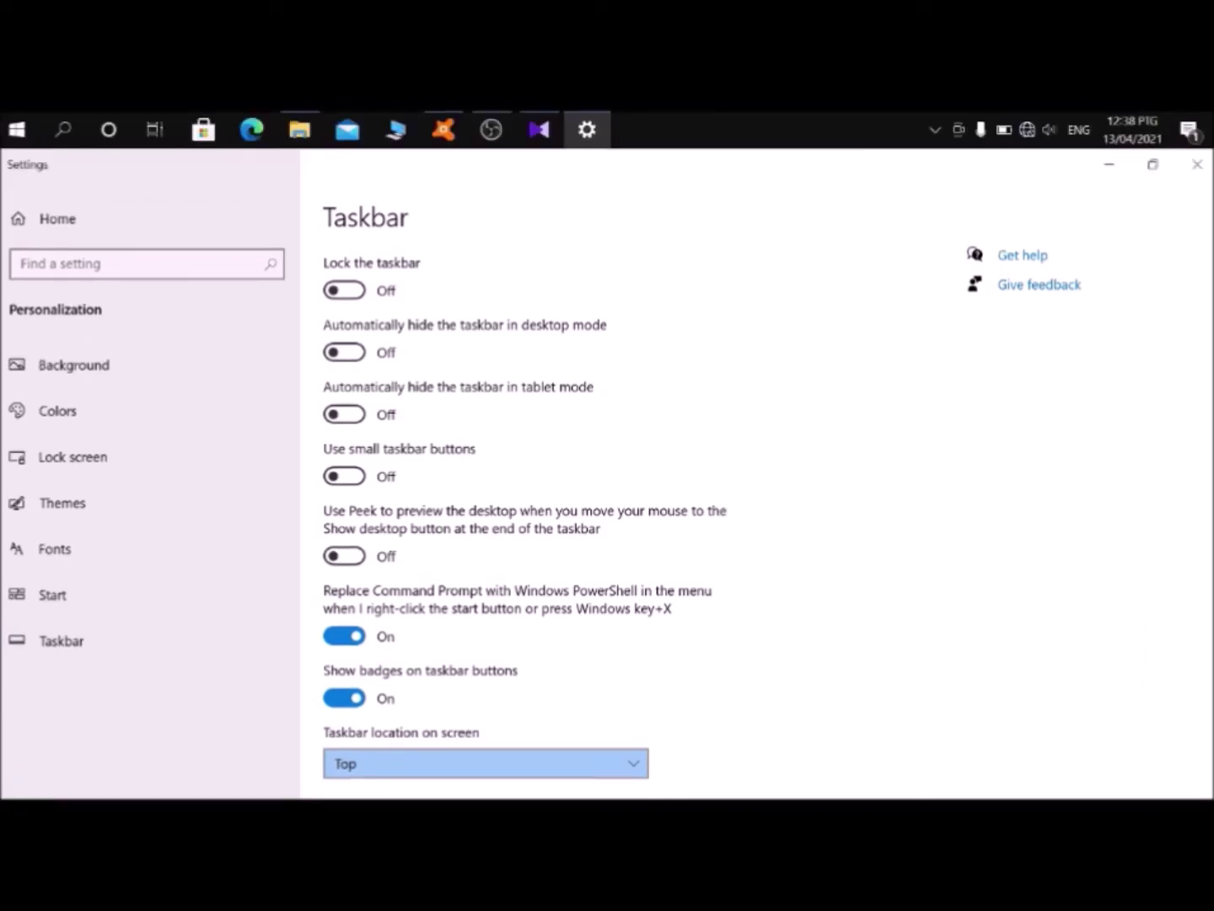
key("Down")
key("Down")
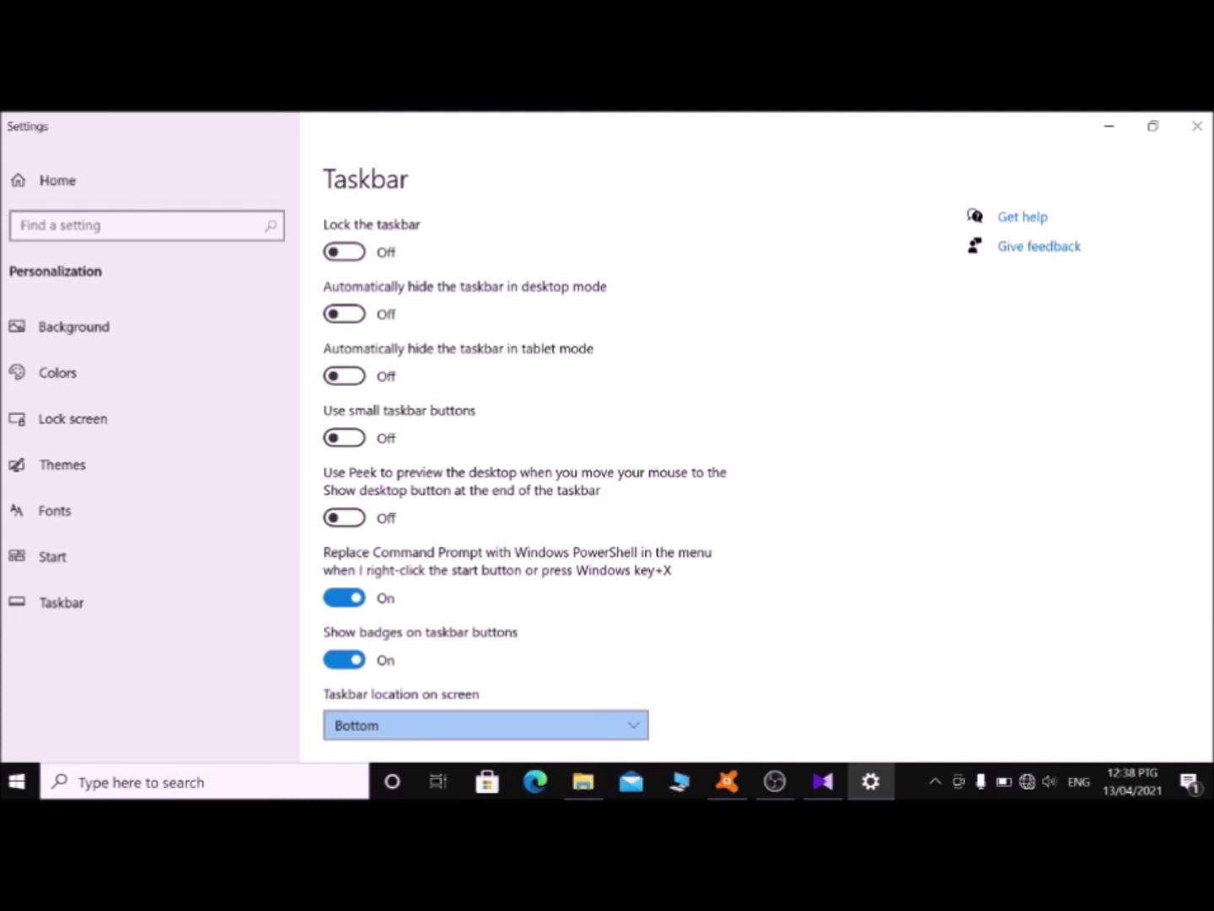
Open the Notification area page for selecting which icons appear on the taskbar
key("Tab")
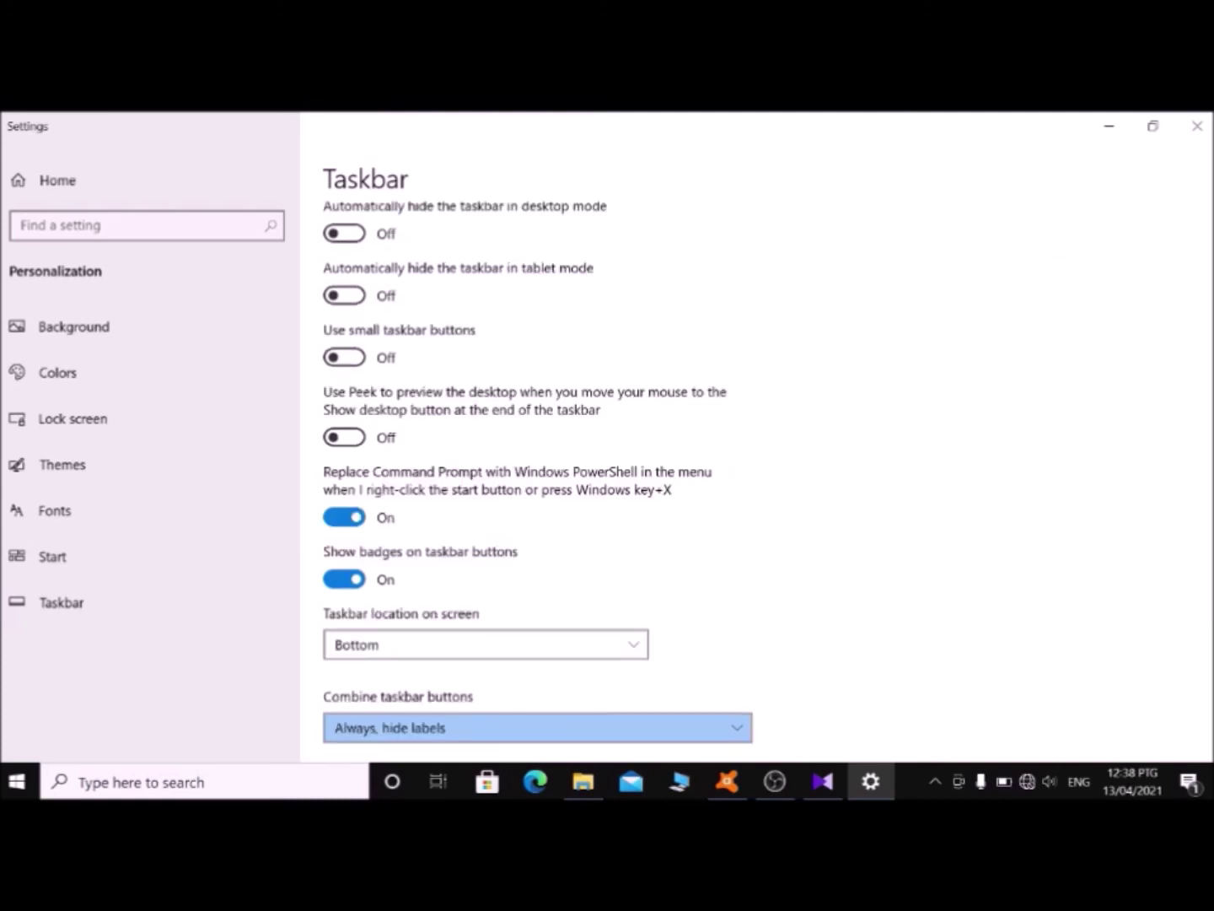
key("Tab")
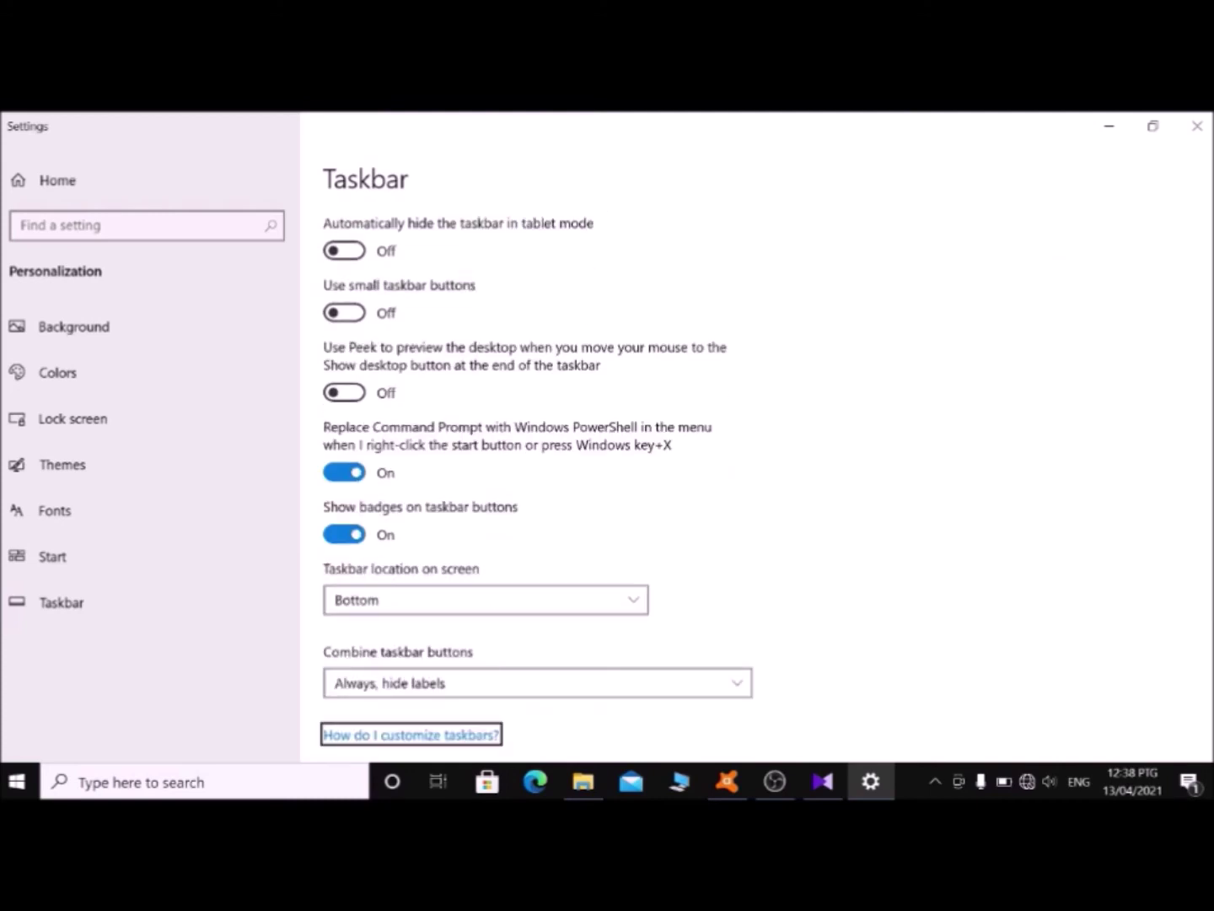
key("Tab")
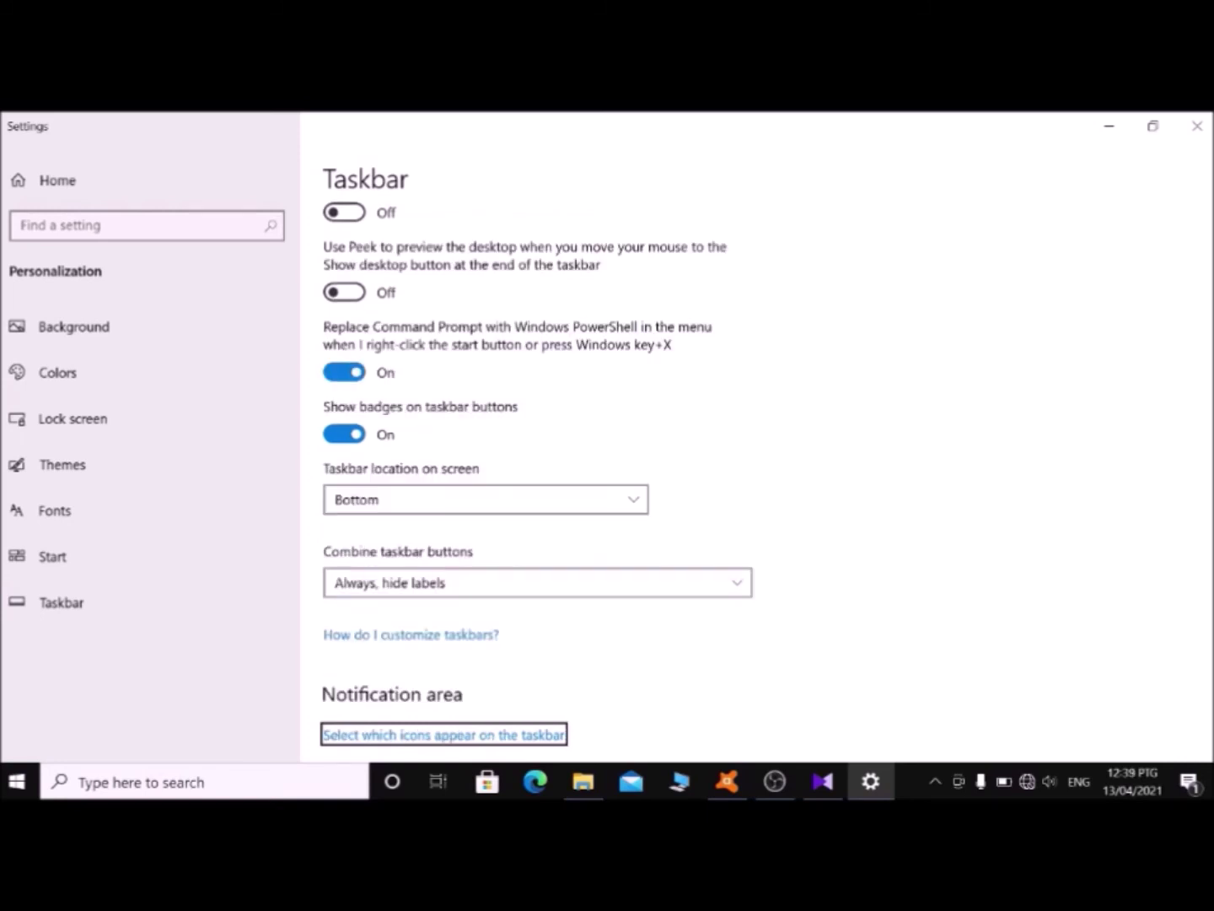
key("shift+Tab")
key("Tab")
key("Return")
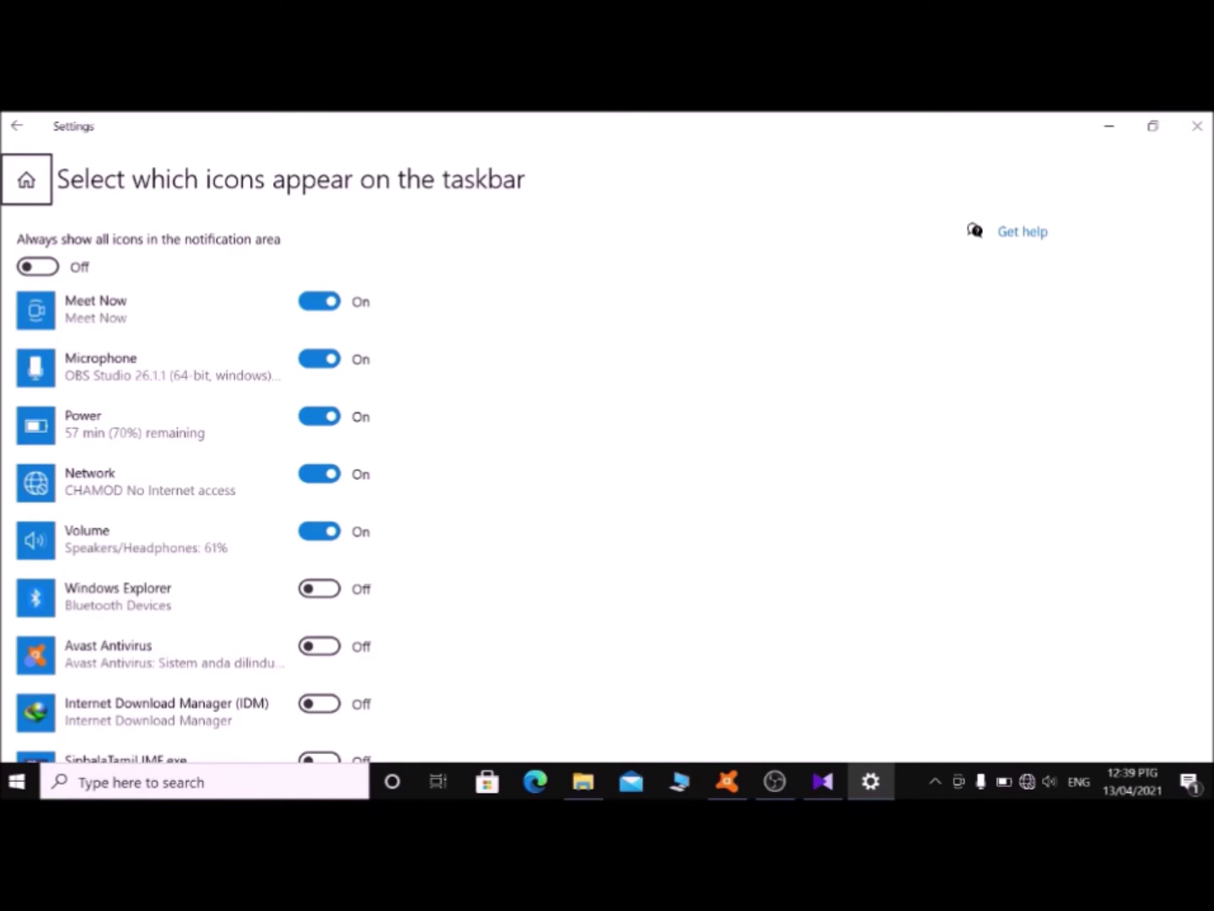
Turn on the NVDA application icon for the taskbar's notification area and close Settings
key("Tab")
key("Tab")
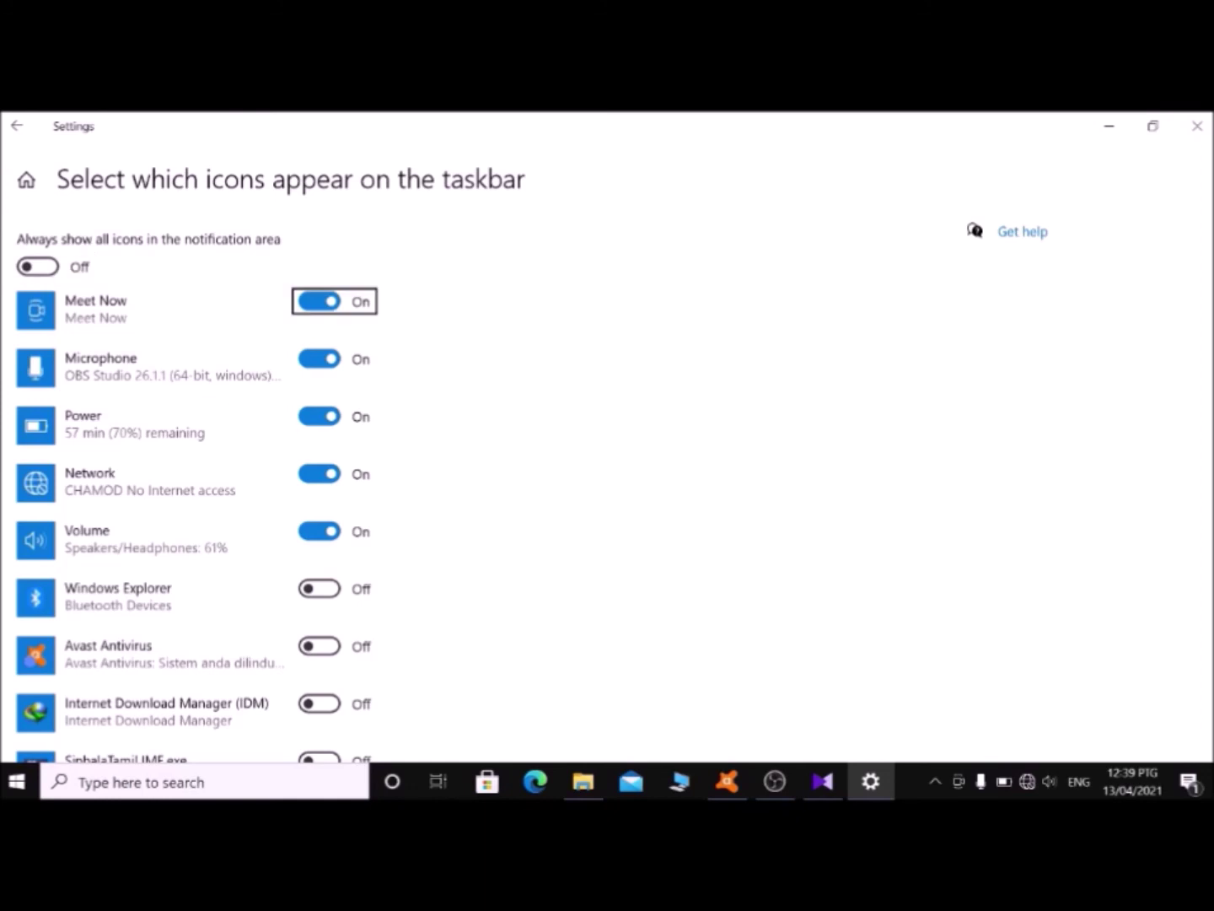
key("Tab")
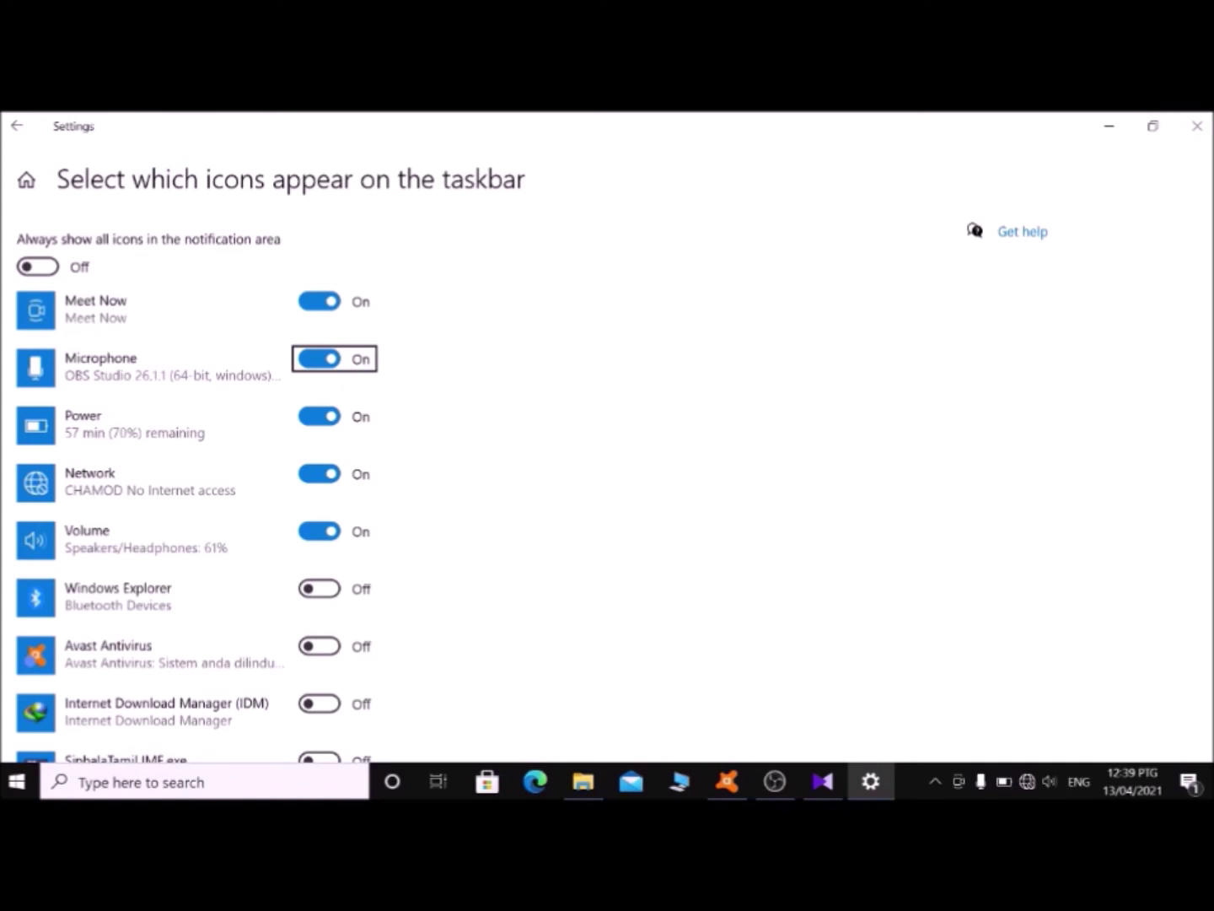
key("Tab")
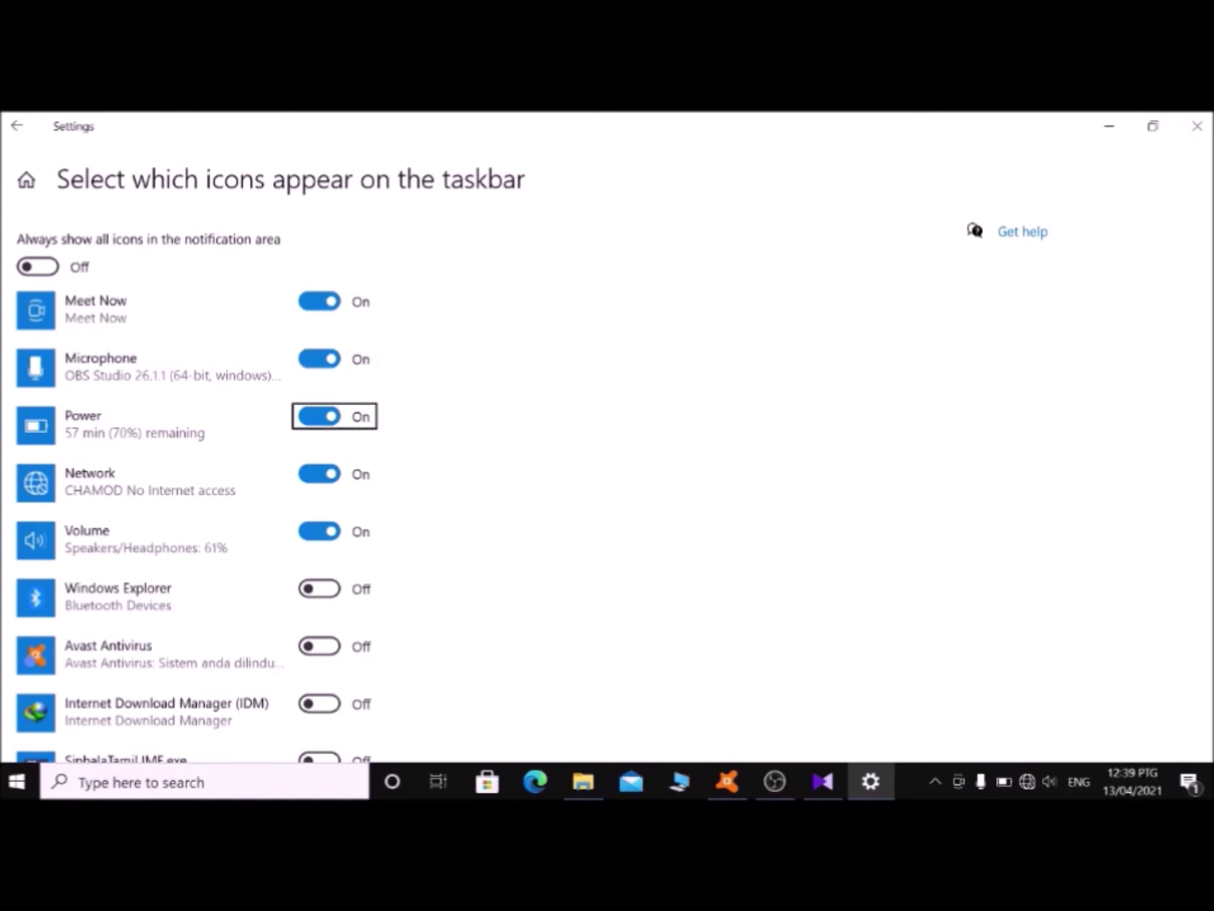
key("Tab")
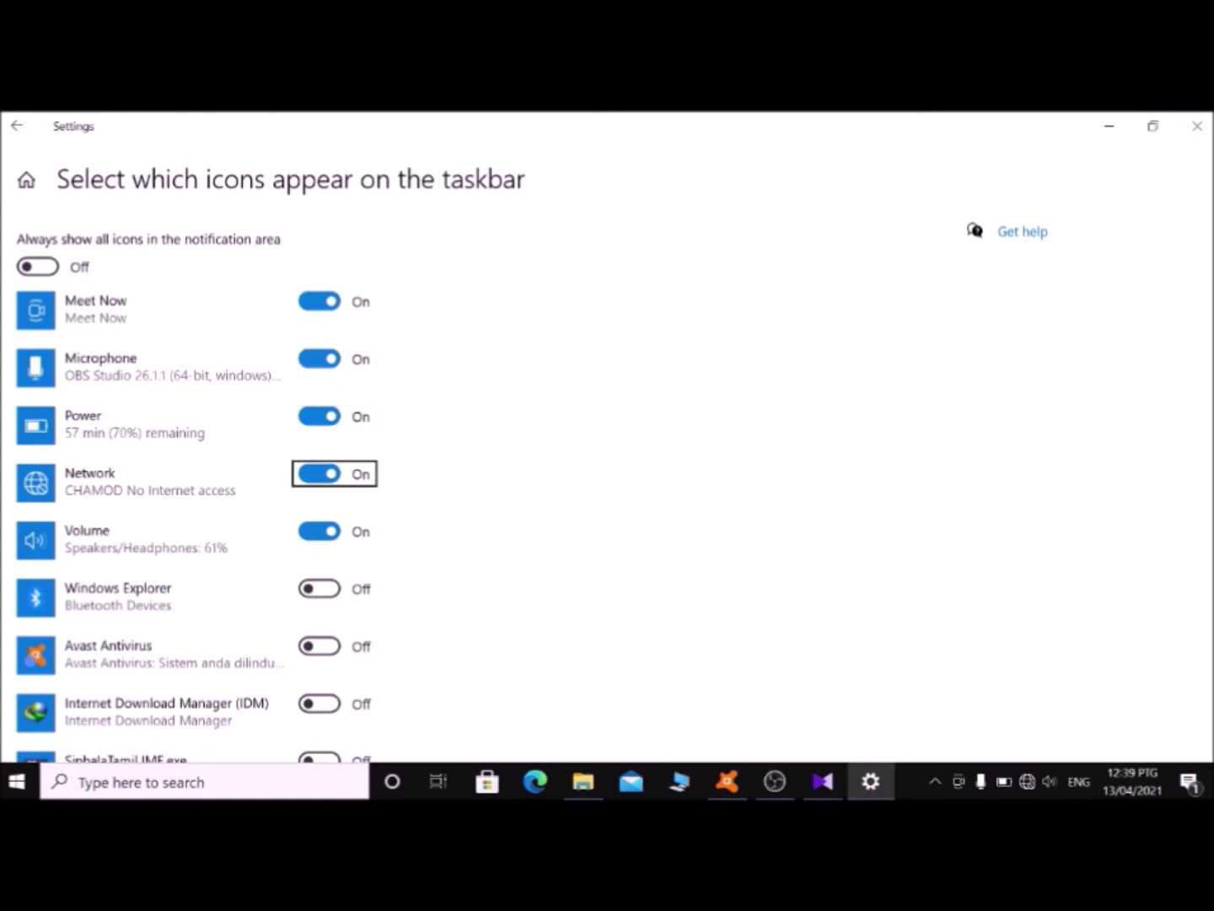
key("Tab")
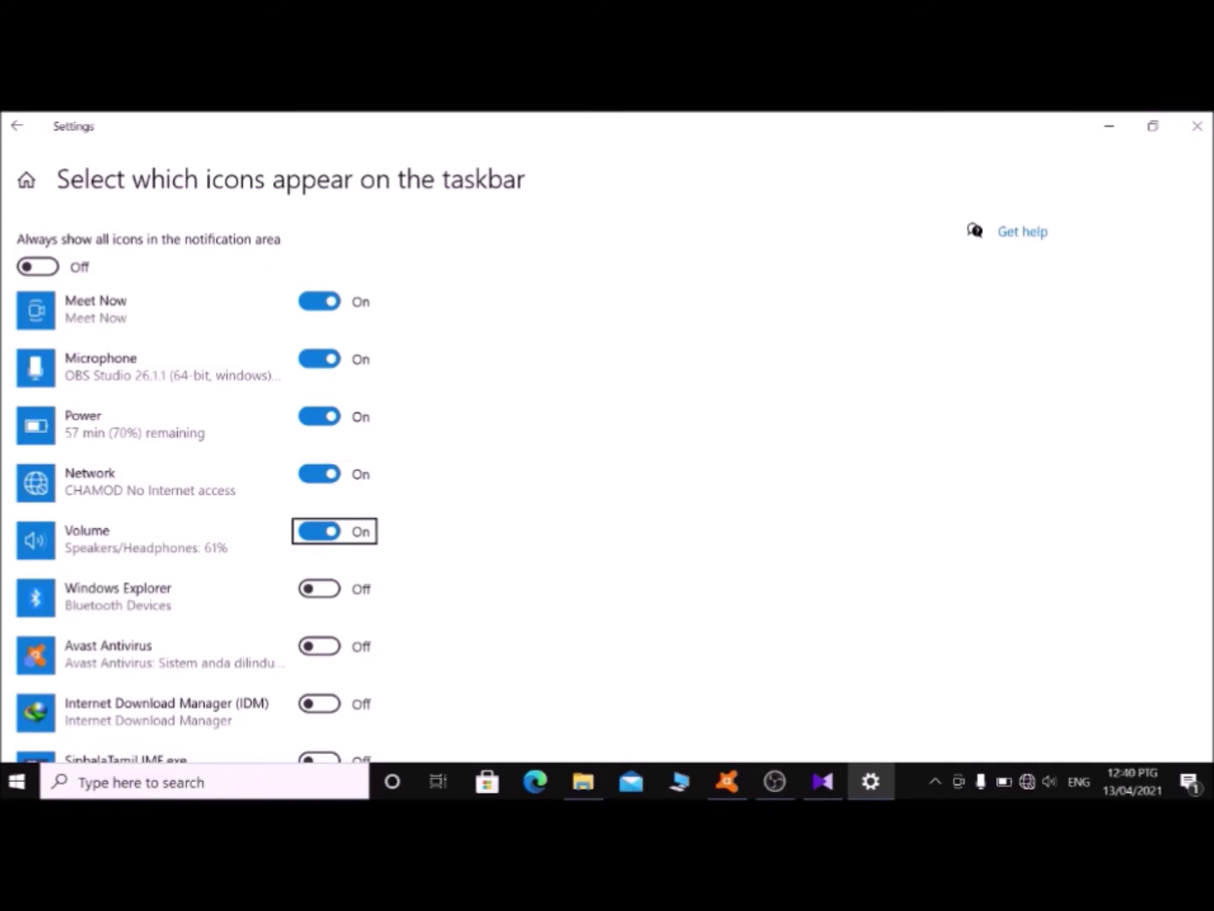
key("Tab")
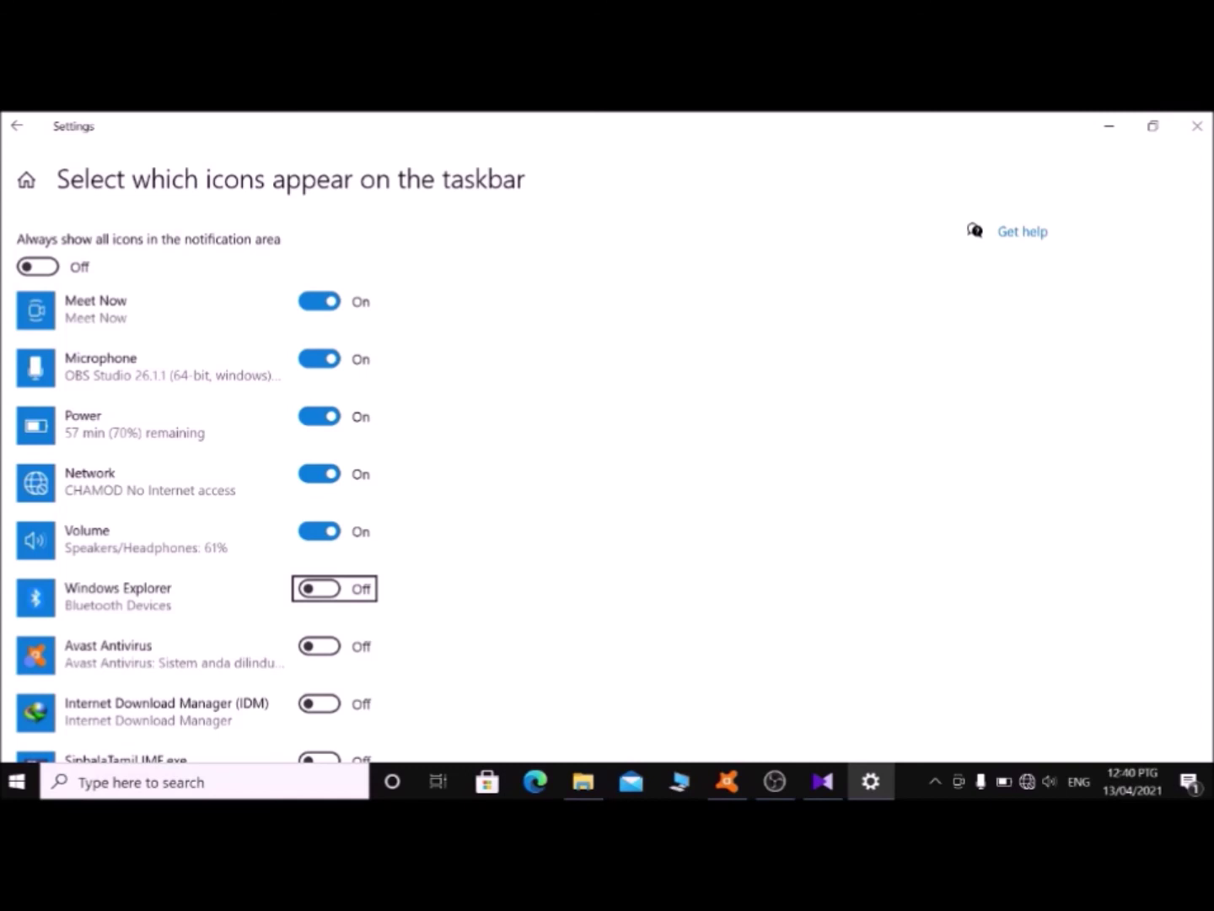
key("Tab")
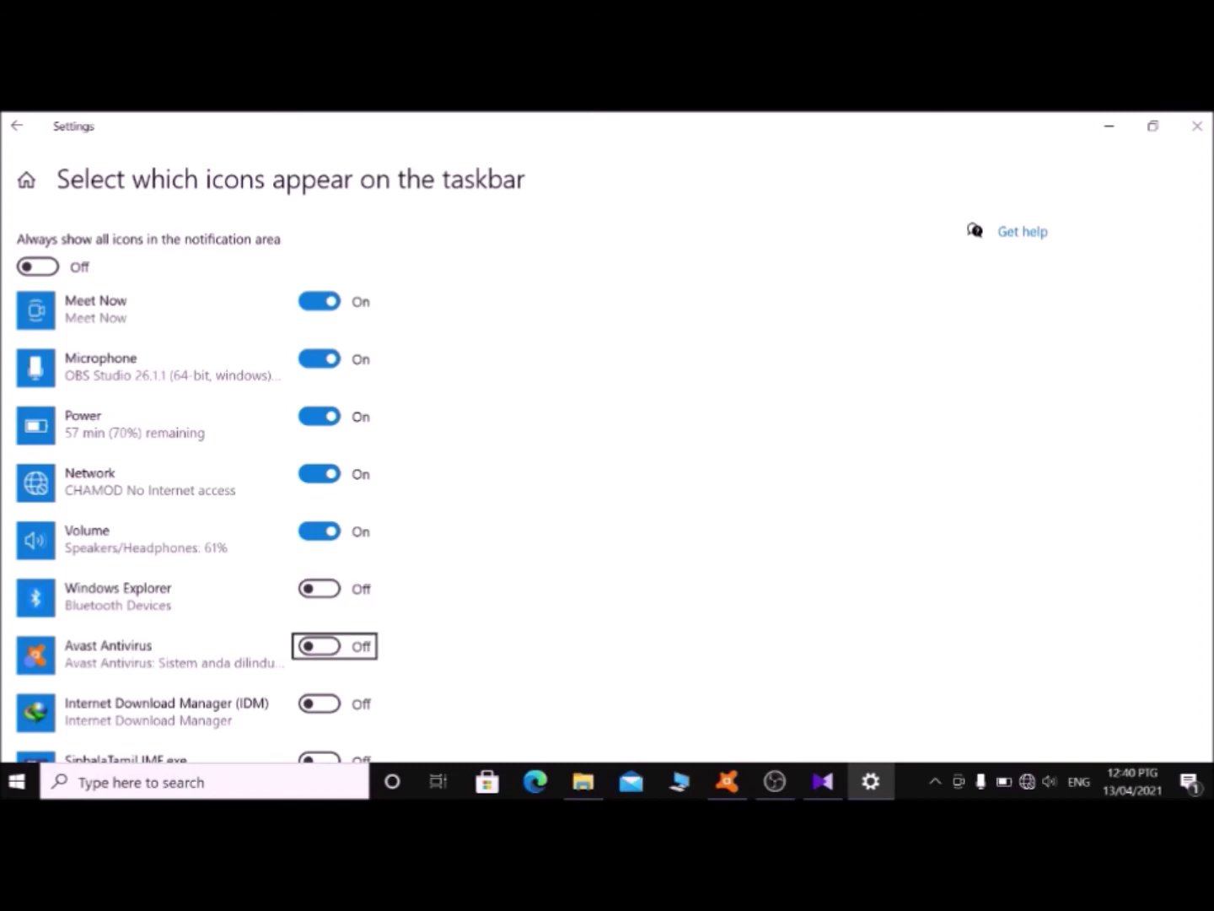
key("Tab")
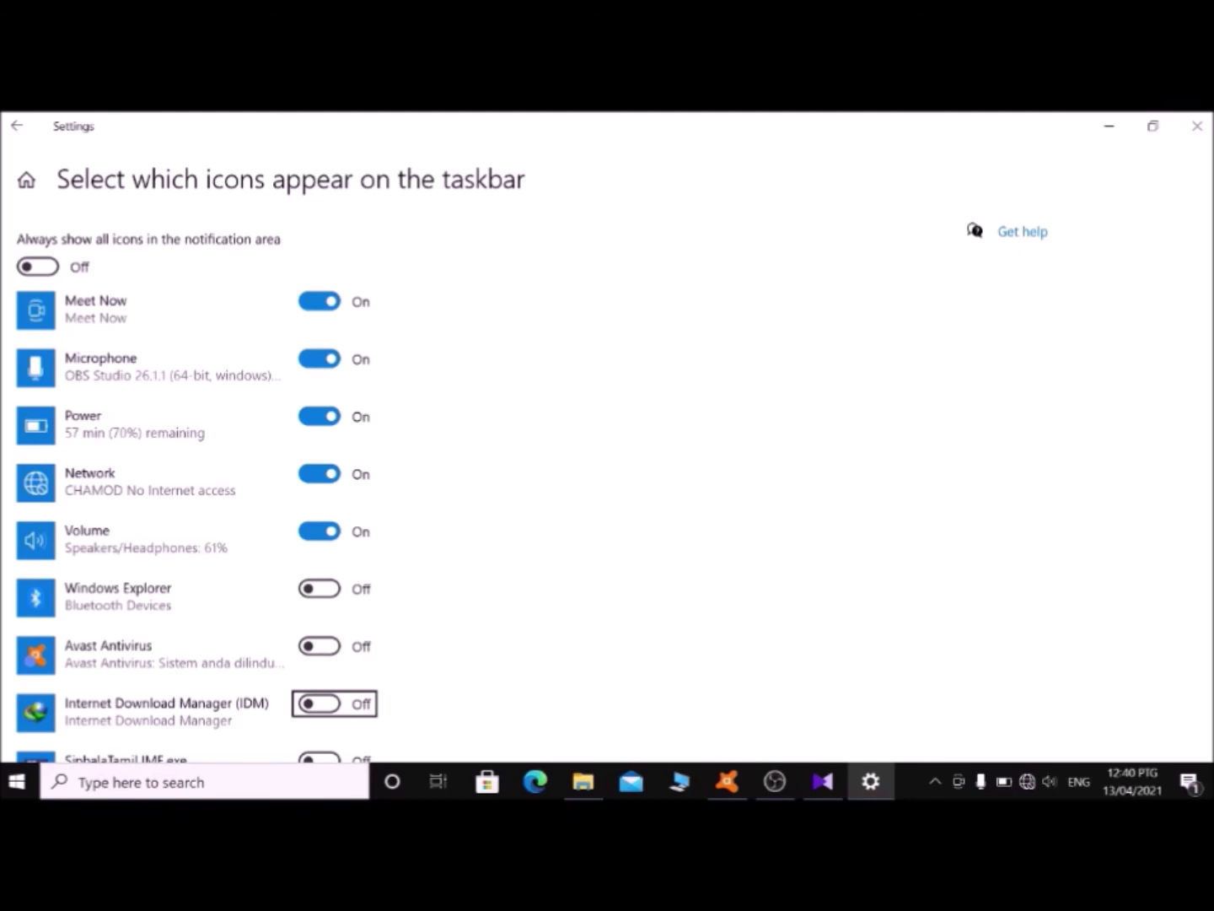
key("Tab")
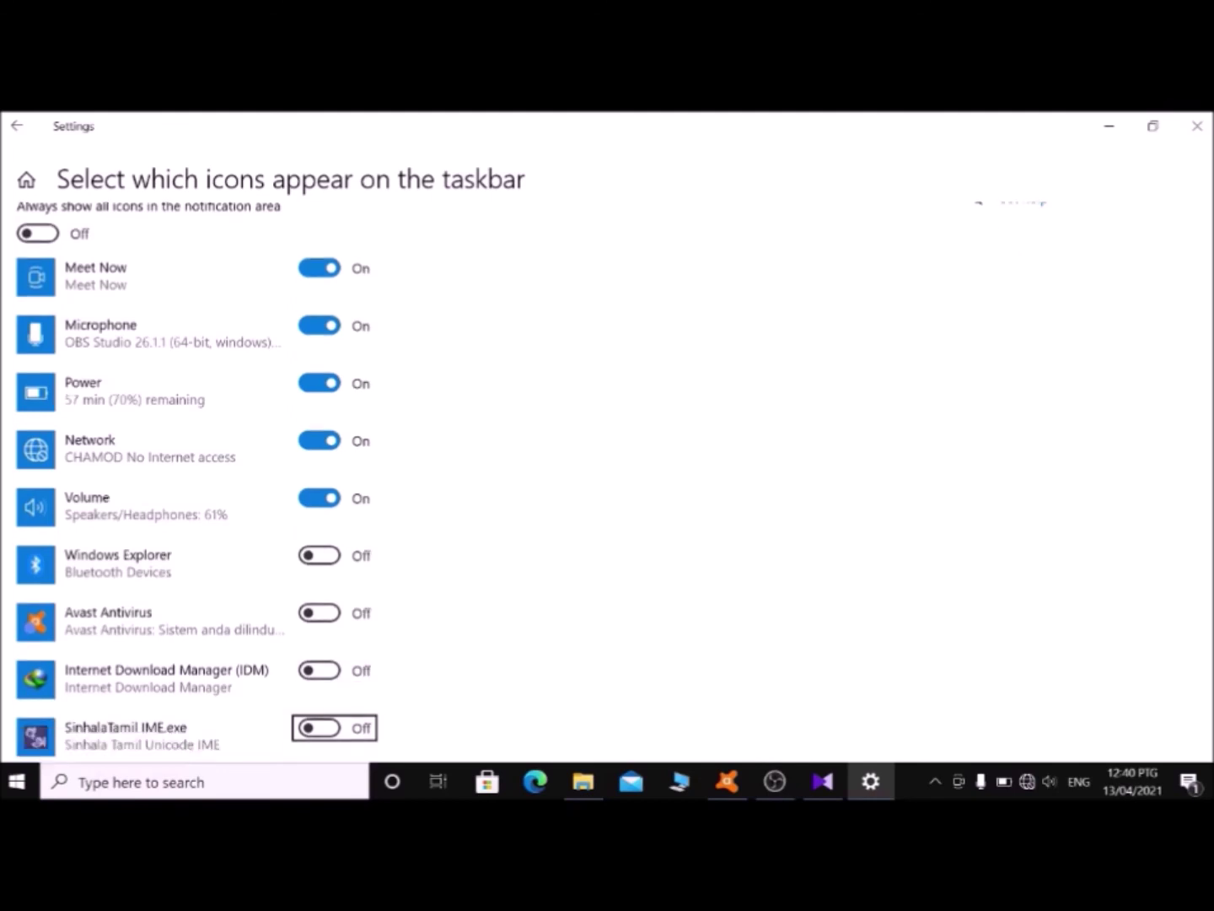
key("Tab")
key("Tab")
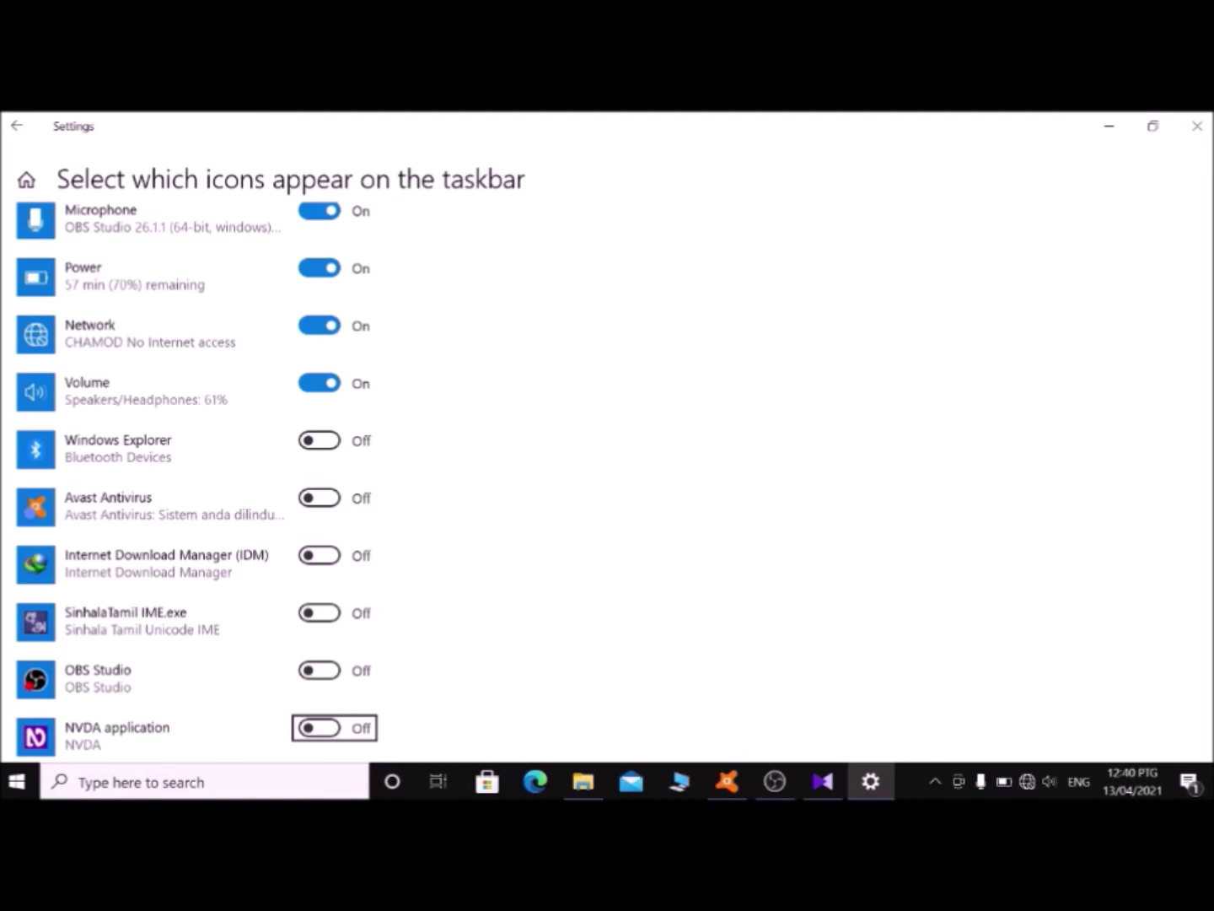
key("space")
key("alt+F4")
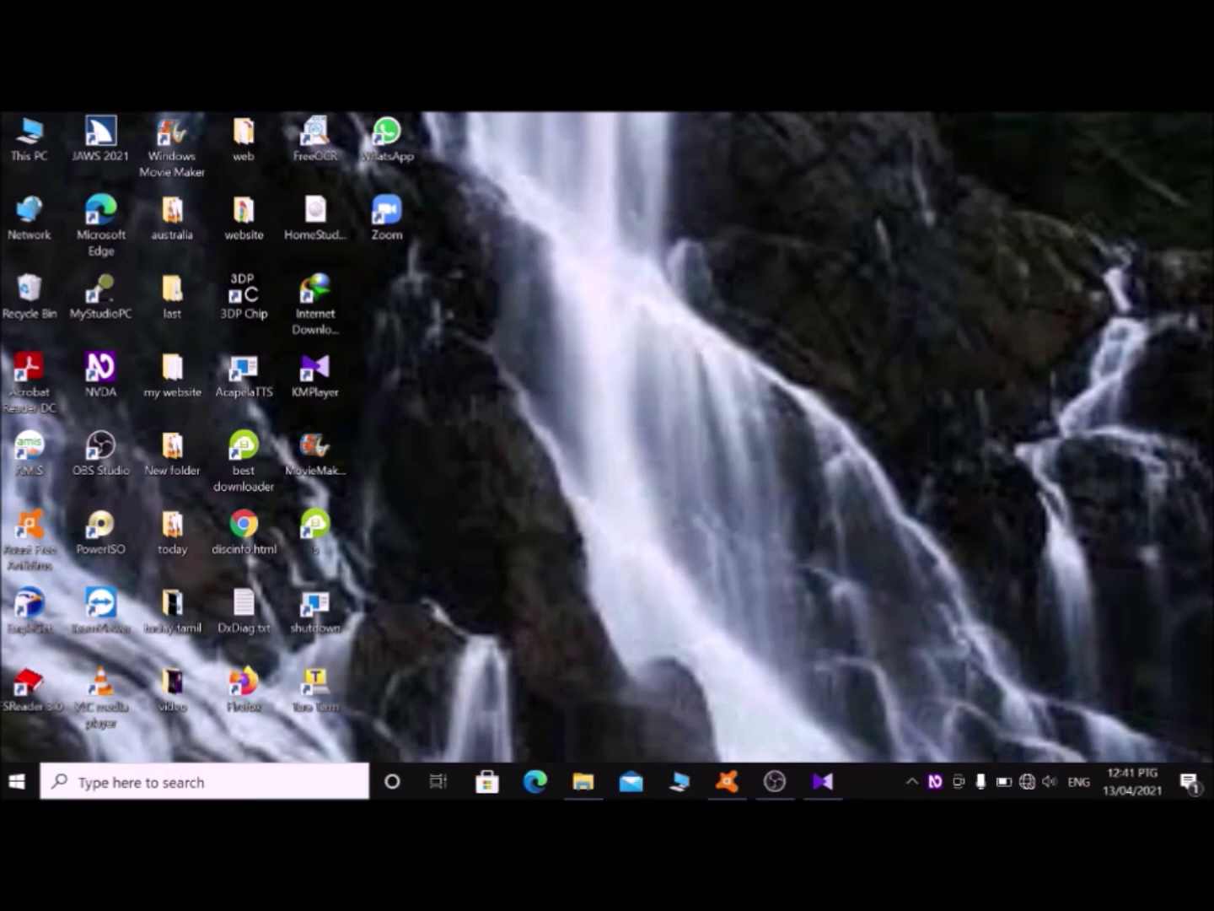
Open the Windows Settings home page and close it again
key("super+i")
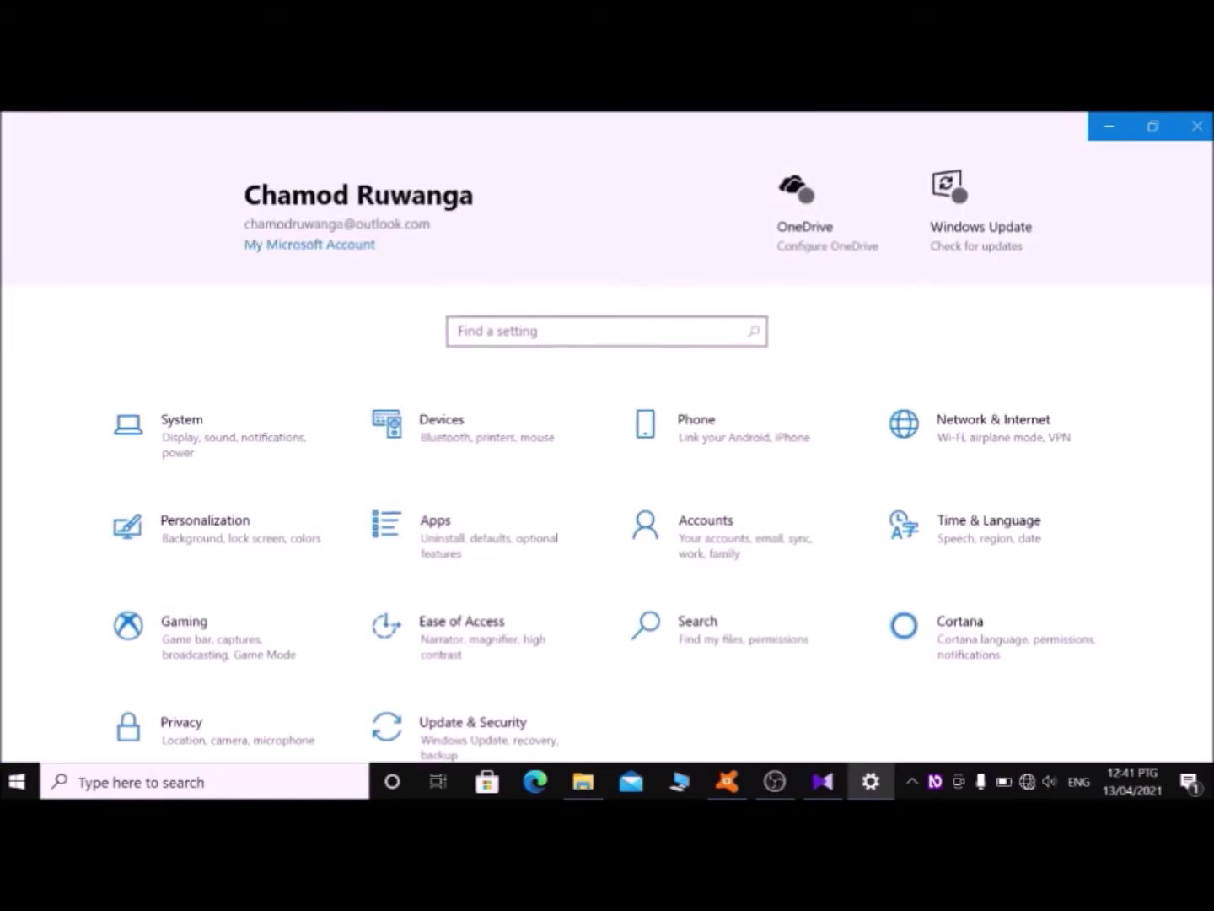
key("alt+F4")
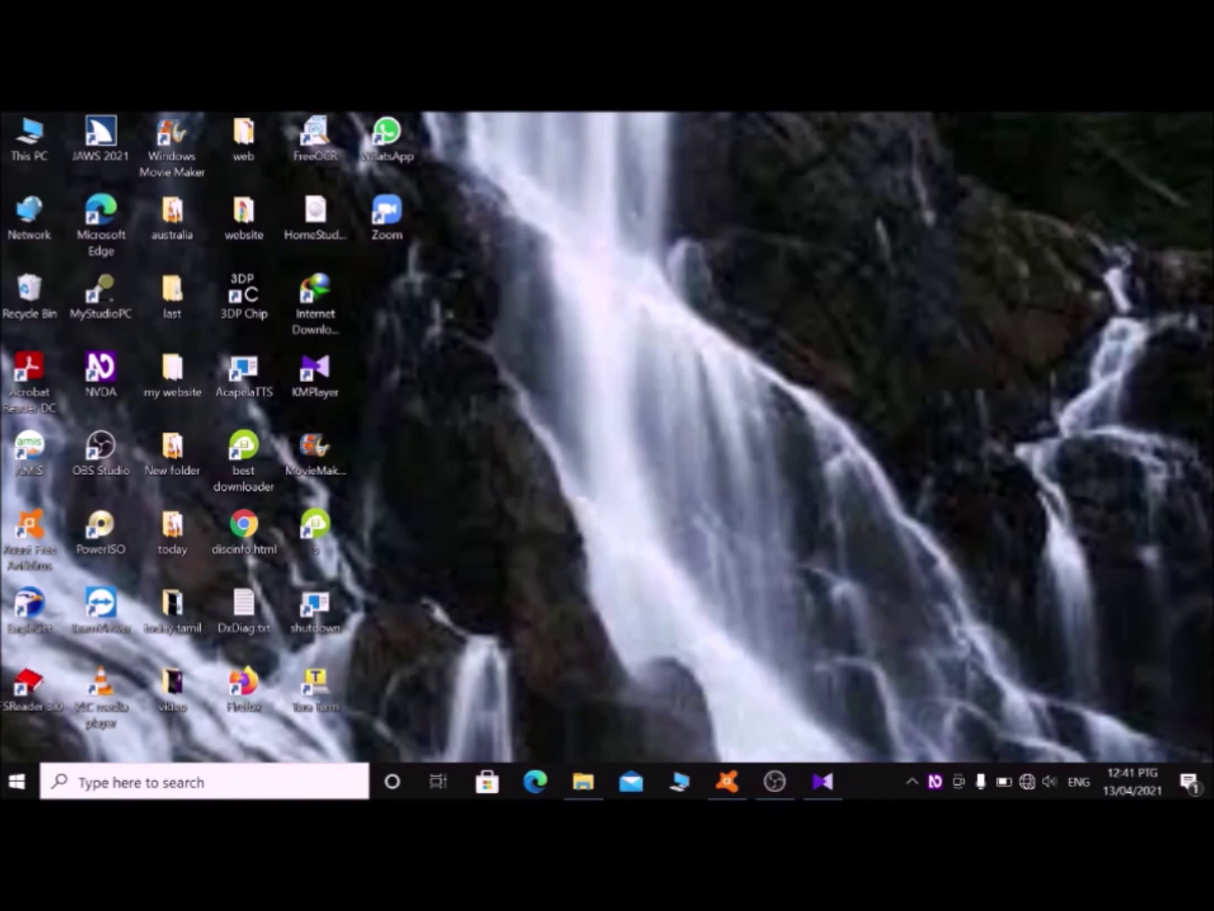
Move the focus to the taskbar's notification area and go to the NVDA icon
key("super+b")
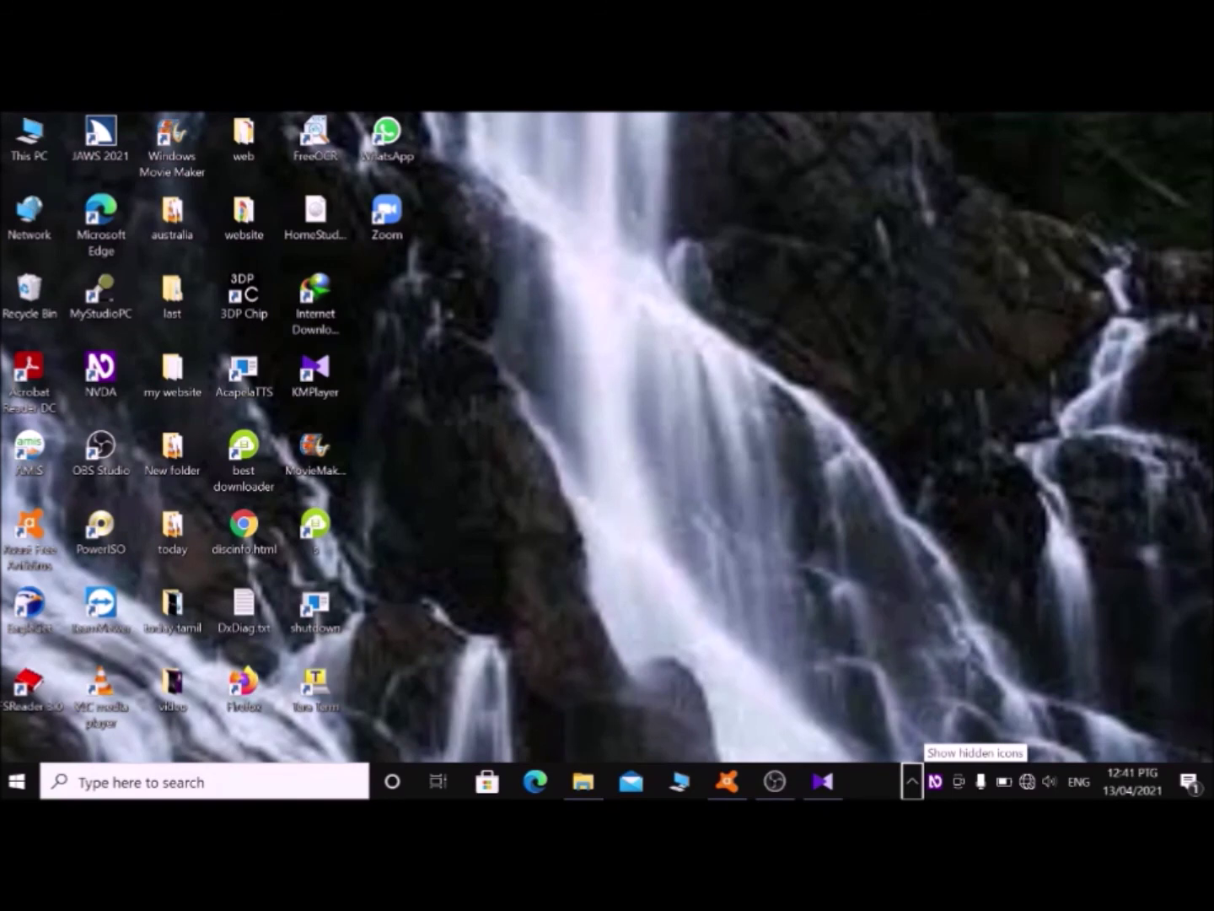
key("Right")
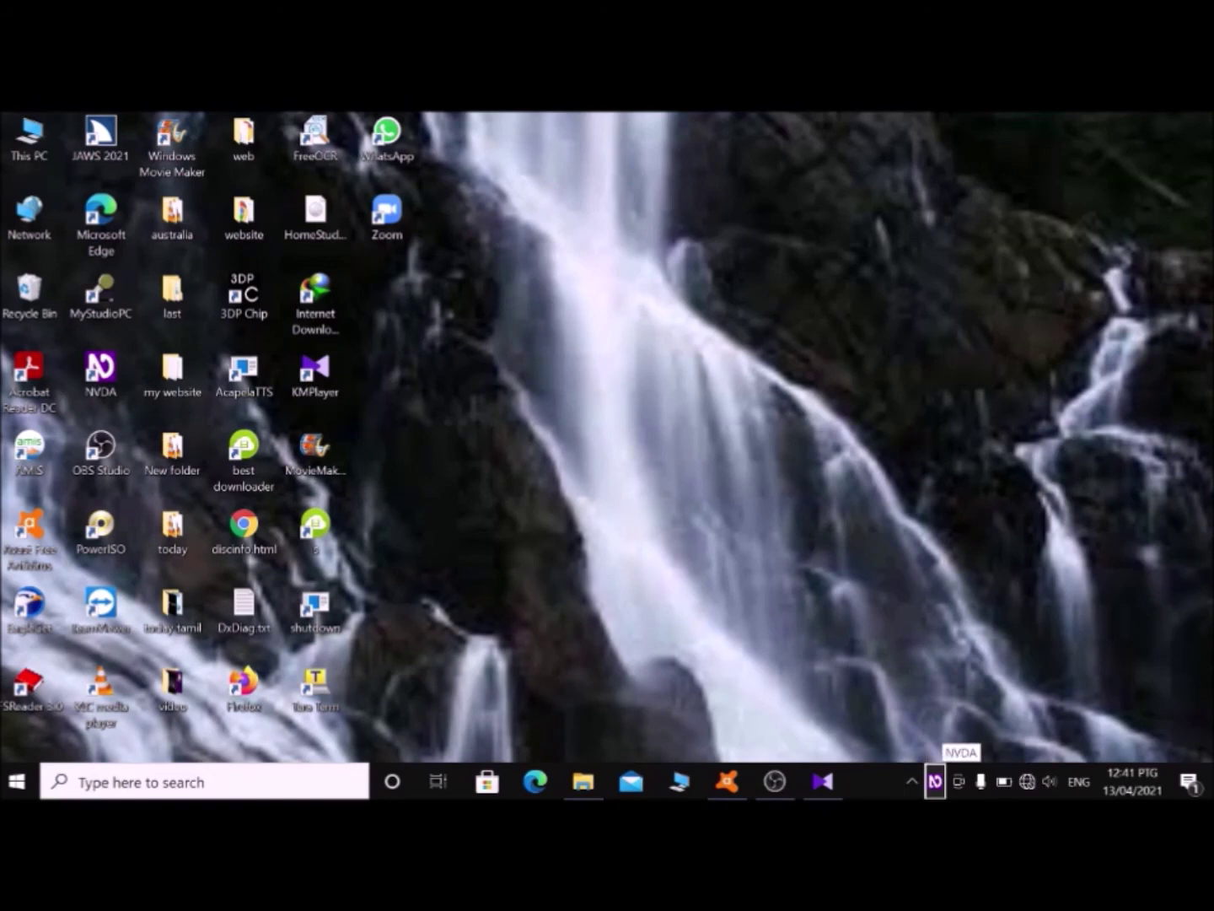